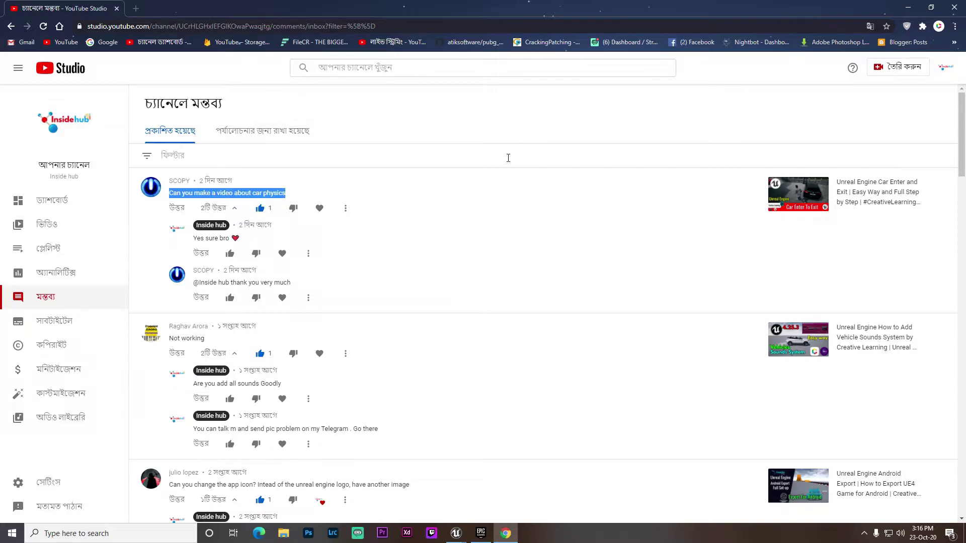
Review the channel comments asking for a car physics video and switch to the Unreal Editor
{"action": "left_click", "coordinate": [508, 157]}
{"action": "left_click", "coordinate": [450, 194]}
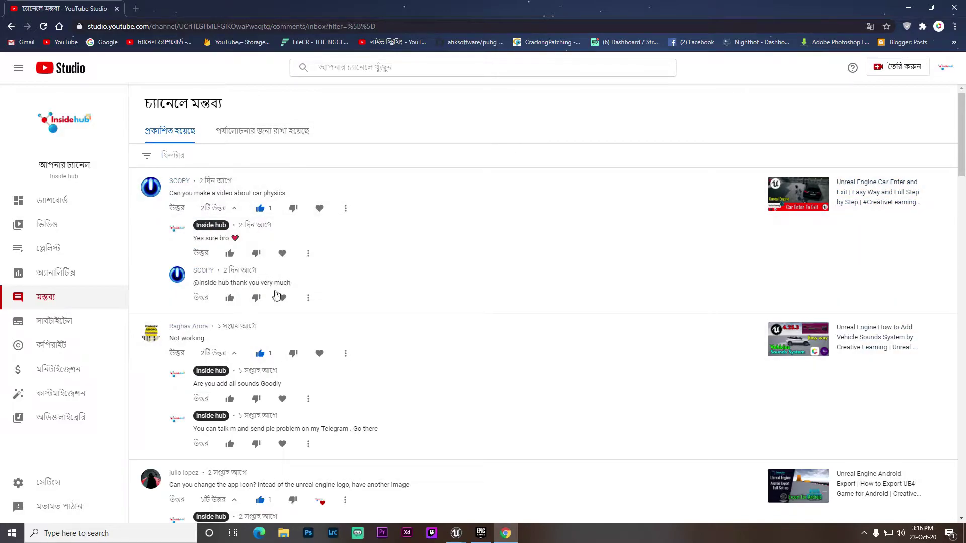
{"action": "scroll", "coordinate": [281, 327], "scroll_direction": "down", "scroll_amount": 4}
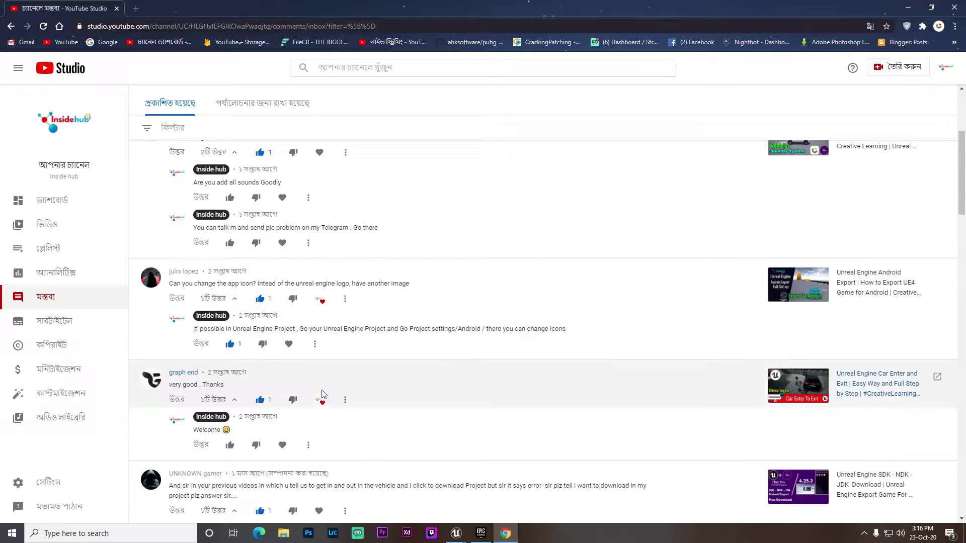
{"action": "scroll", "coordinate": [322, 394], "scroll_direction": "up", "scroll_amount": 5}
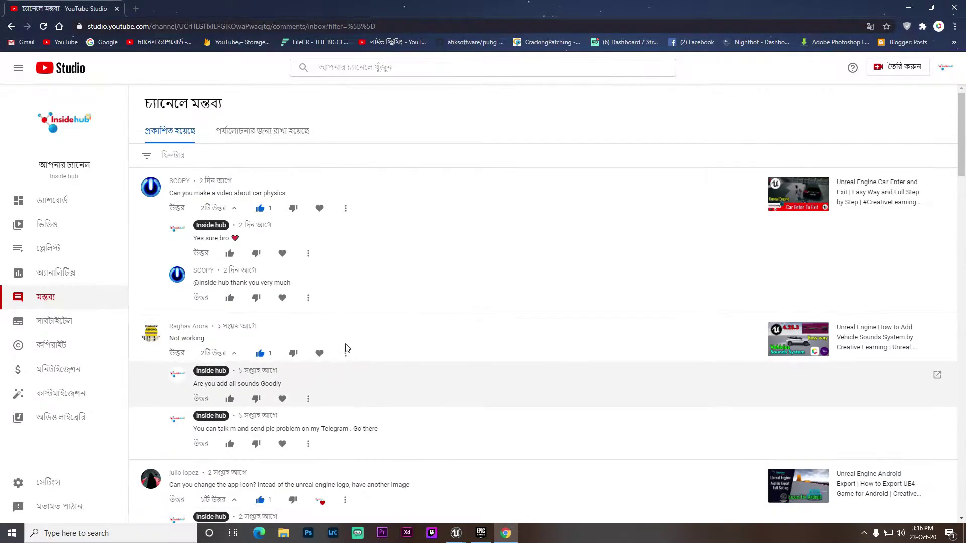
{"action": "left_click", "coordinate": [904, 5]}
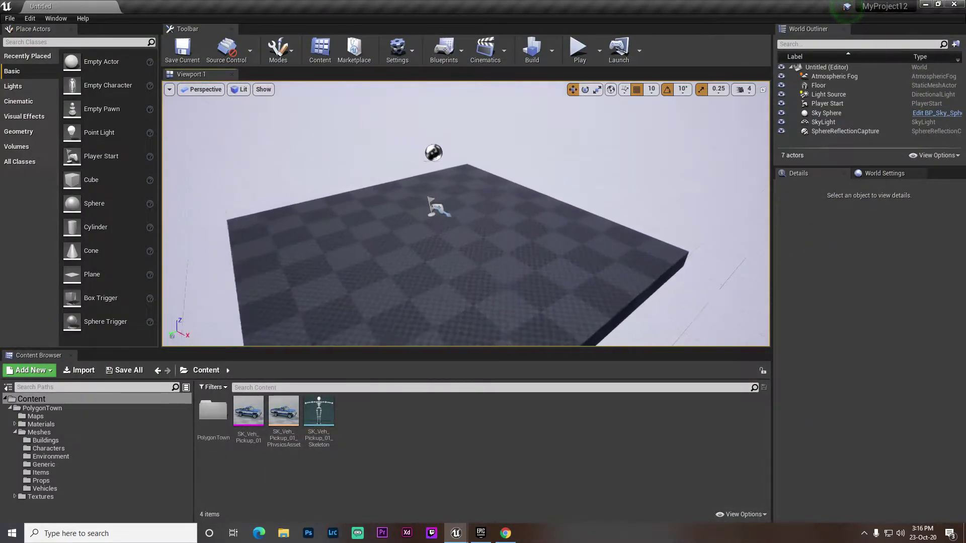
{"action": "right_click_drag", "start_coordinate": [493, 245], "coordinate": [491, 206]}
{"action": "scroll", "coordinate": [493, 245], "scroll_direction": "up", "scroll_amount": 3}
{"action": "scroll", "coordinate": [493, 245], "scroll_direction": "down", "scroll_amount": 4}
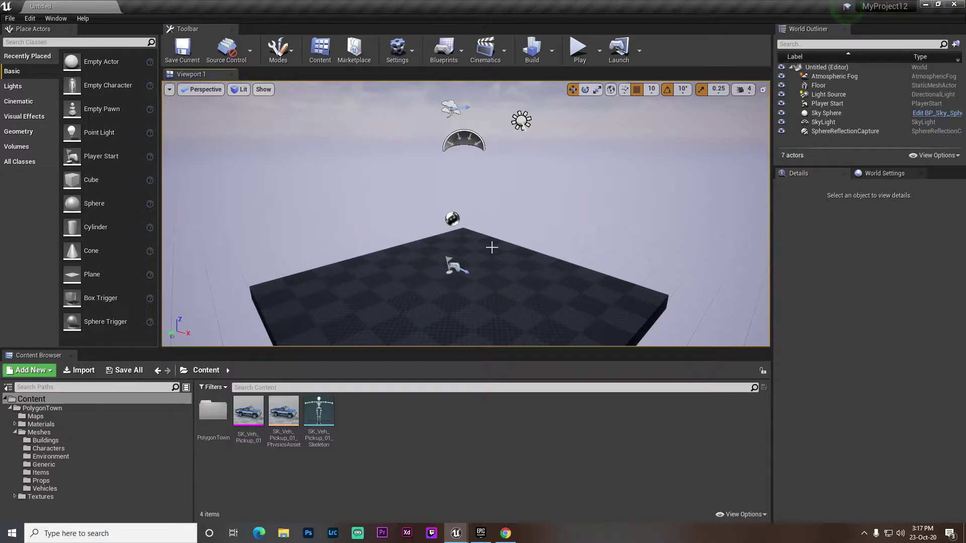
{"action": "right_click_drag", "start_coordinate": [474, 196], "coordinate": [474, 216]}
{"action": "key", "text": "w"}
Browse the Epic Games Launcher library for the POLYGON - Town Pack and return to the Unreal Editor project
{"action": "left_click", "coordinate": [479, 535]}
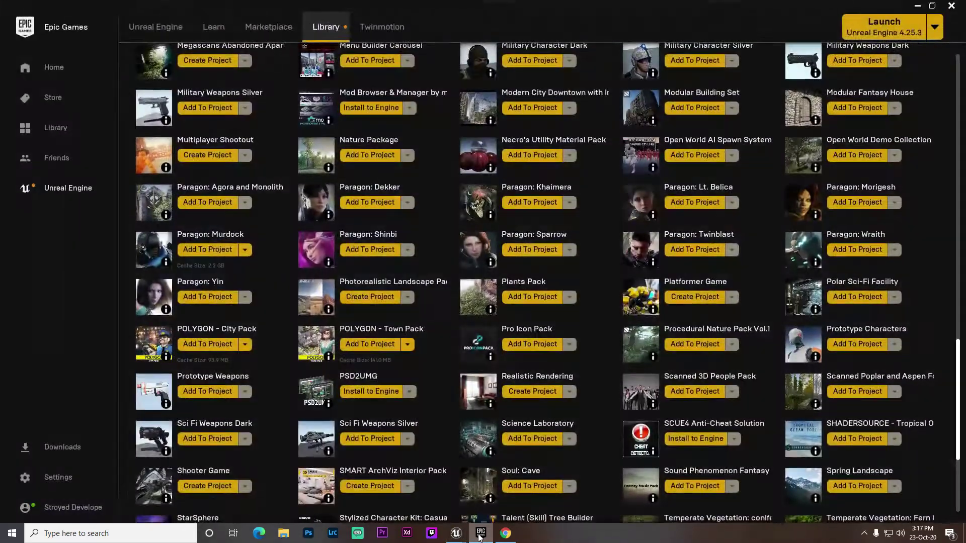
{"action": "mouse_move", "coordinate": [459, 527]}
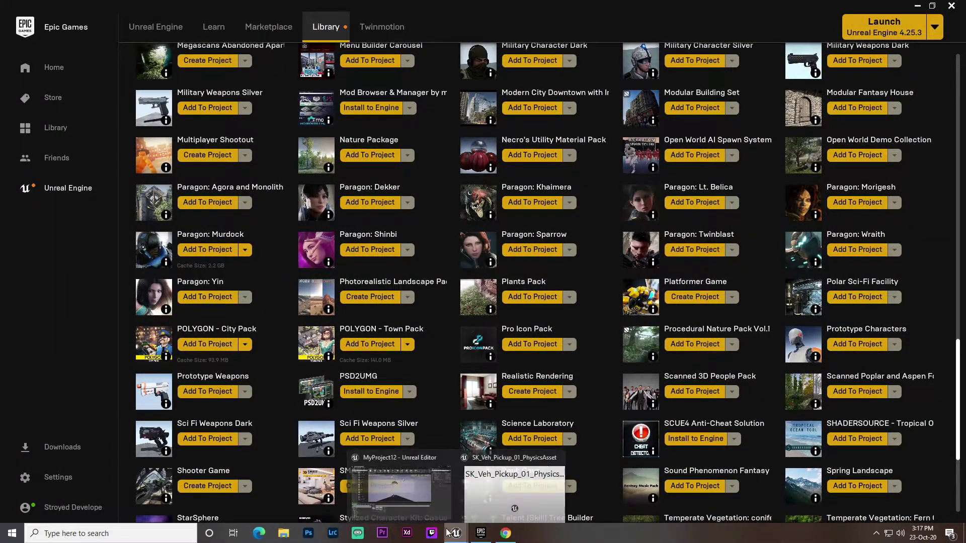
{"action": "left_click", "coordinate": [406, 476]}
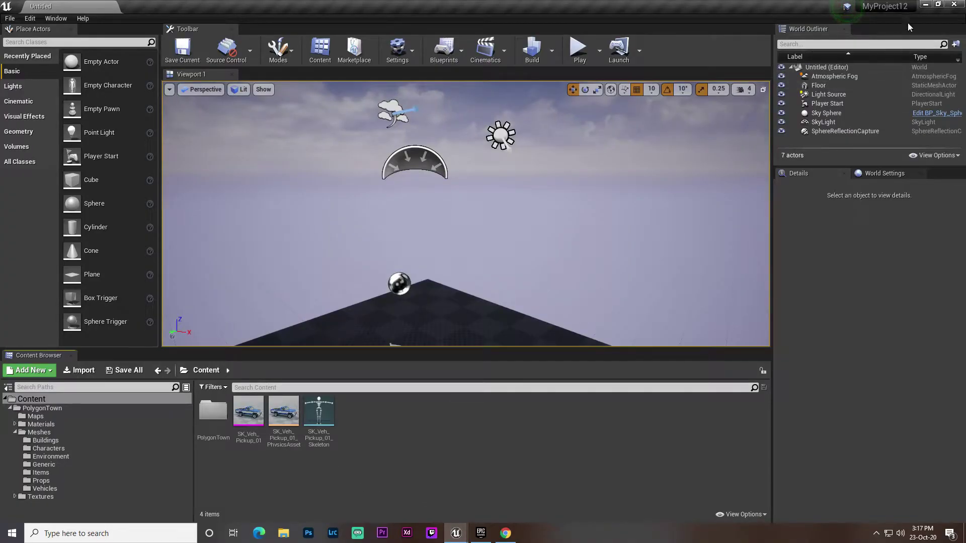
{"action": "left_click", "coordinate": [926, 4]}
{"action": "scroll", "coordinate": [383, 351], "scroll_direction": "down", "scroll_amount": 3}
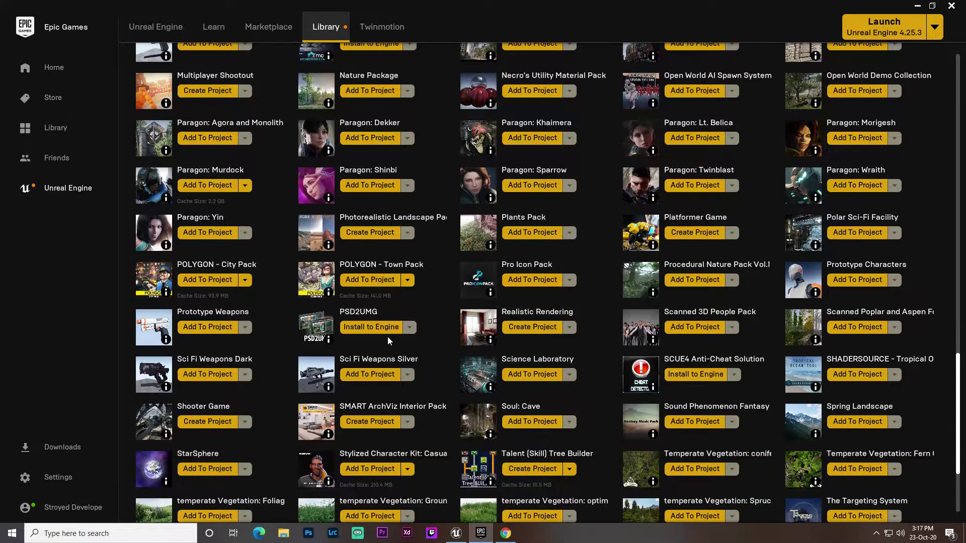
{"action": "scroll", "coordinate": [234, 250], "scroll_direction": "down", "scroll_amount": 1}
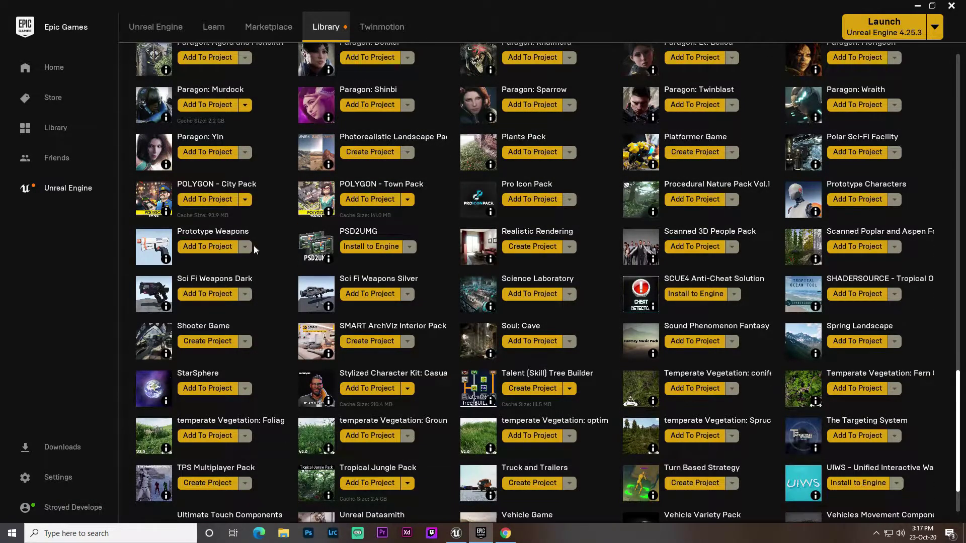
{"action": "scroll", "coordinate": [409, 338], "scroll_direction": "down", "scroll_amount": 6}
{"action": "scroll", "coordinate": [367, 261], "scroll_direction": "up", "scroll_amount": 6}
{"action": "scroll", "coordinate": [367, 259], "scroll_direction": "up", "scroll_amount": 1}
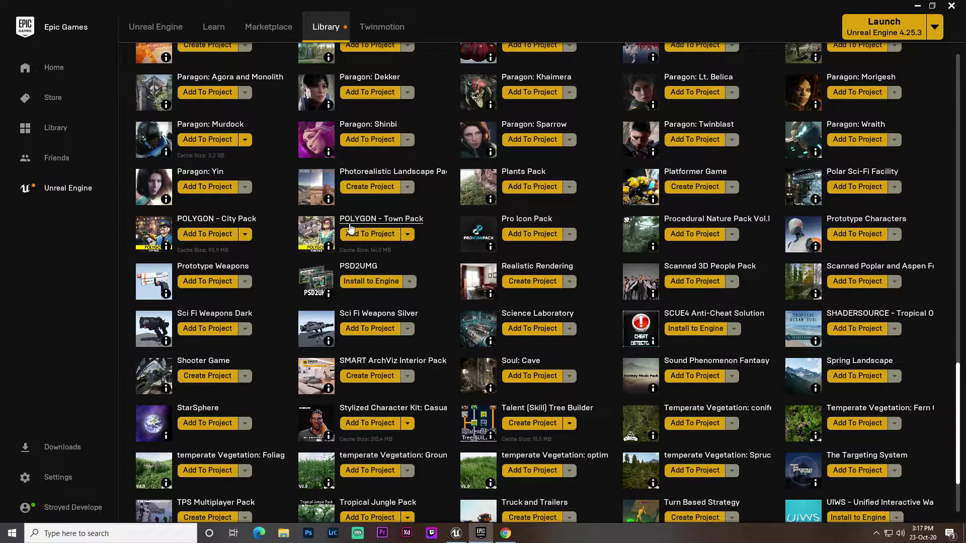
{"action": "left_click", "coordinate": [458, 536]}
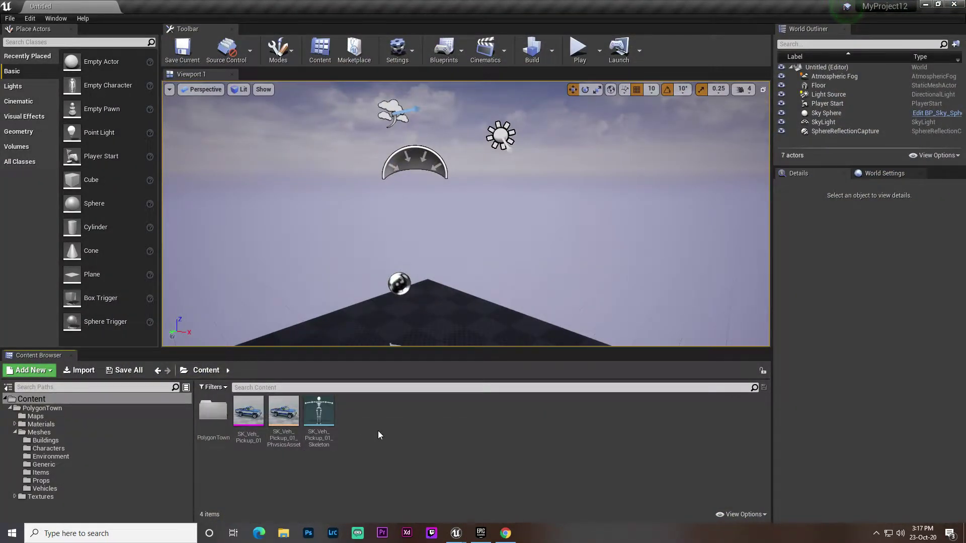
Inspect the SK_Veh_Pickup_01 skeletal mesh and its physics asset in their editors, returning to the level editor
{"action": "right_click_drag", "start_coordinate": [470, 182], "coordinate": [450, 208]}
{"action": "scroll", "coordinate": [470, 182], "scroll_direction": "down", "scroll_amount": 2}
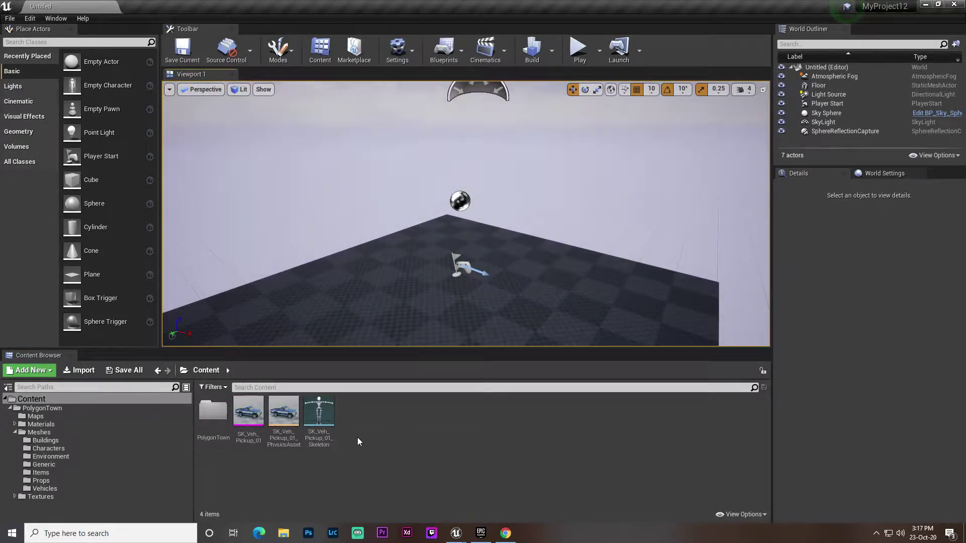
{"action": "mouse_move", "coordinate": [250, 438]}
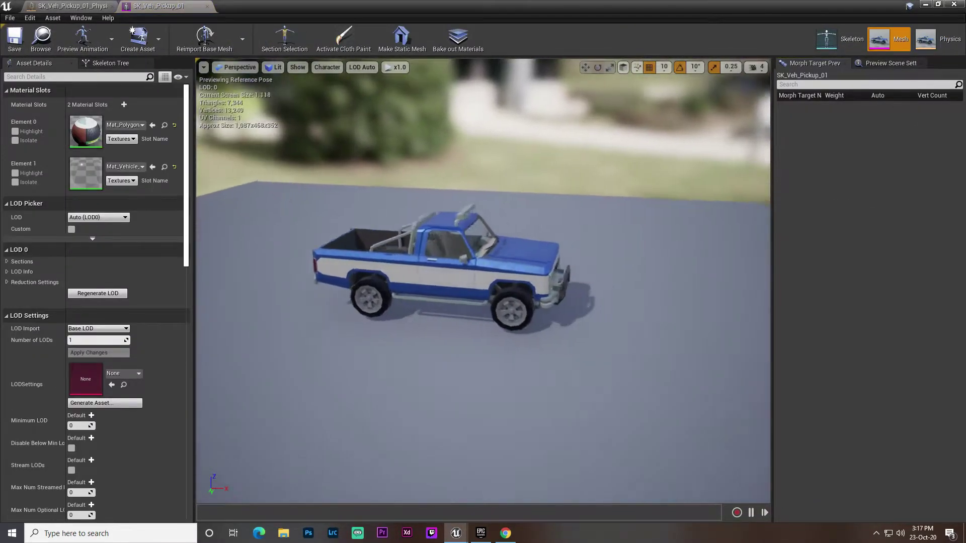
{"action": "right_click_drag", "start_coordinate": [483, 281], "coordinate": [322, 267]}
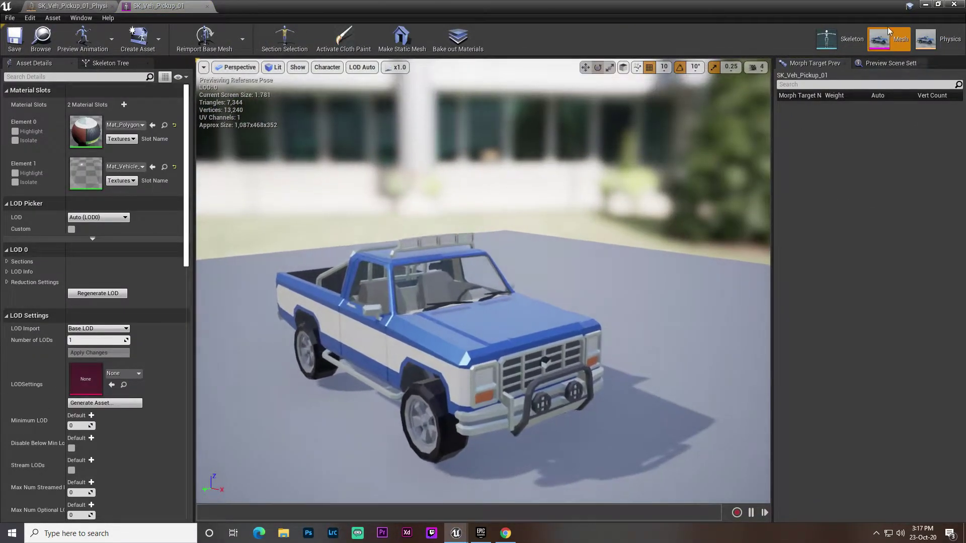
{"action": "left_click", "coordinate": [928, 5]}
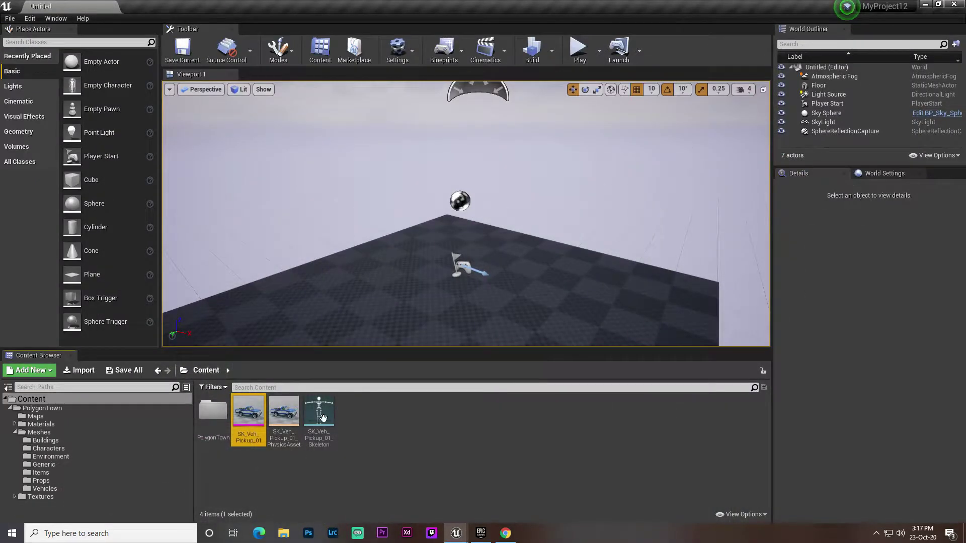
{"action": "double_click", "coordinate": [291, 432]}
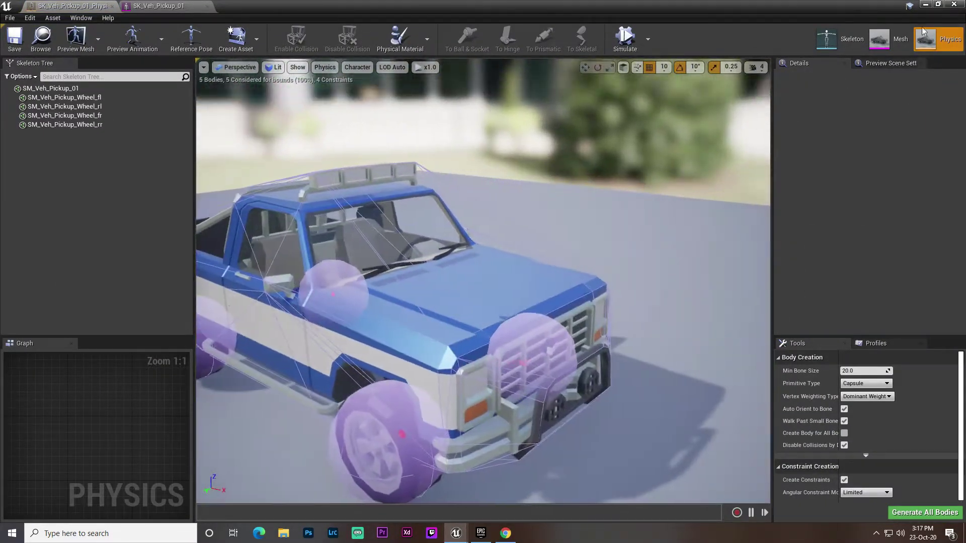
{"action": "left_click", "coordinate": [925, 4]}
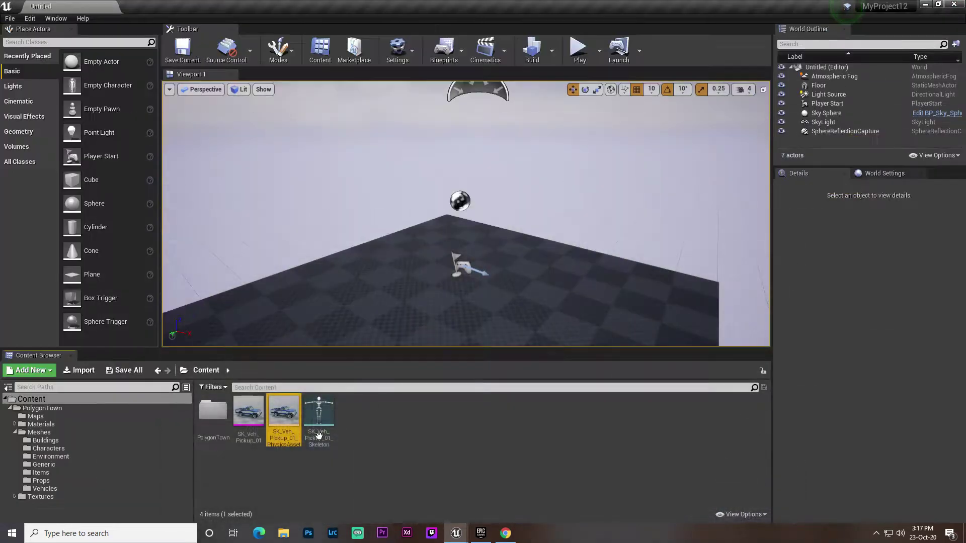
Inspect the SK_Veh_Pickup_01_Skeleton asset with its wheel bones and return to the level editor
{"action": "double_click", "coordinate": [326, 417]}
{"action": "right_click_drag", "start_coordinate": [327, 417], "coordinate": [271, 452]}
{"action": "right_click_drag", "start_coordinate": [509, 285], "coordinate": [509, 269]}
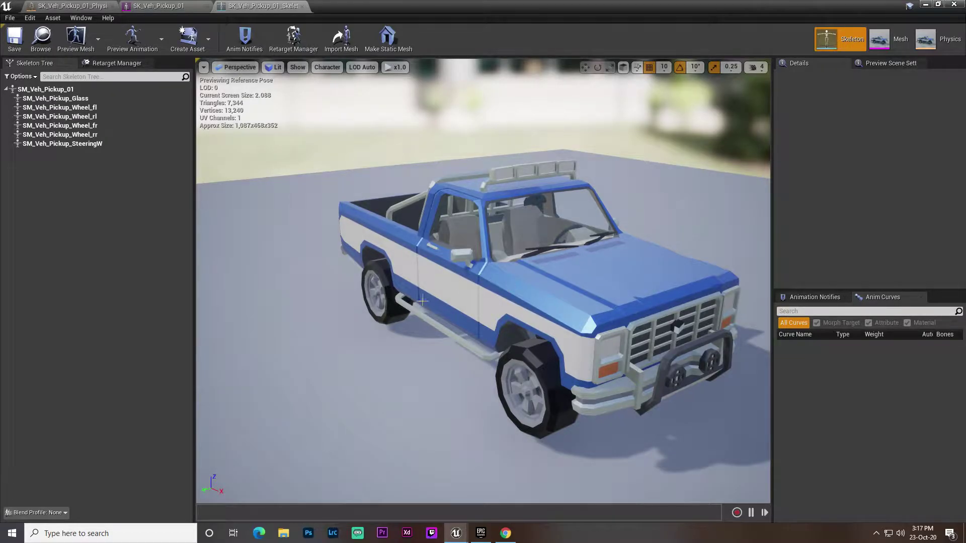
{"action": "left_click_drag", "start_coordinate": [569, 360], "coordinate": [556, 370]}
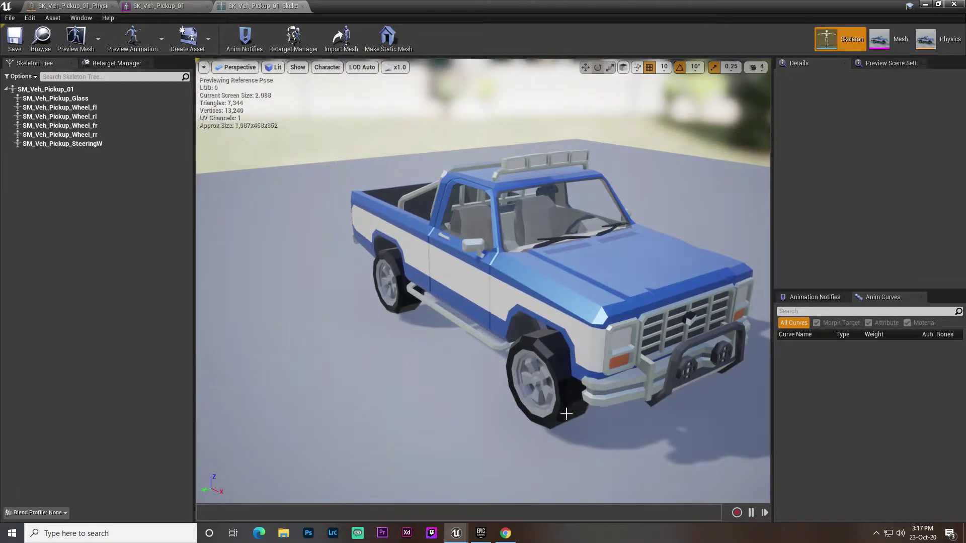
{"action": "left_click", "coordinate": [930, 4]}
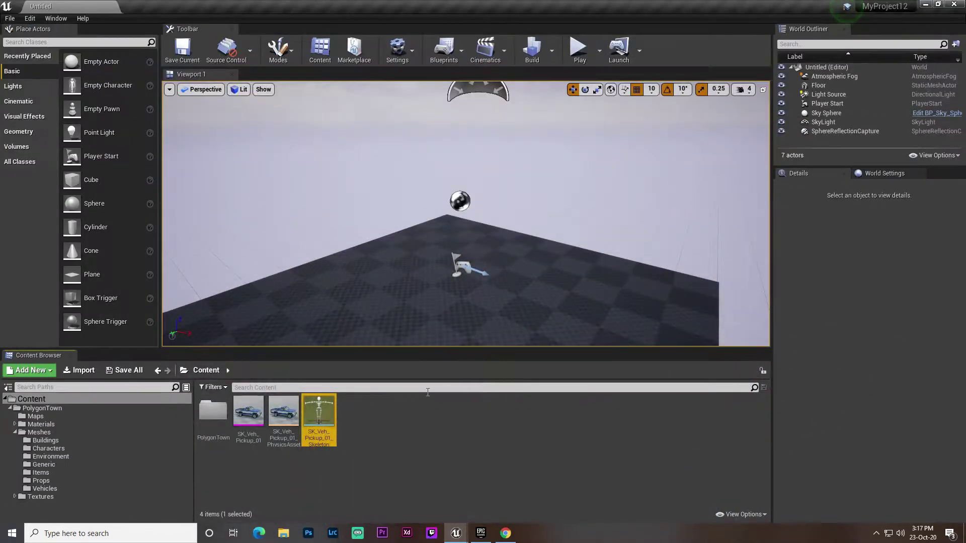
Open the pickup's physics asset and examine the collision bodies around the truck and its wheels
{"action": "double_click", "coordinate": [284, 402]}
{"action": "mouse_move", "coordinate": [259, 232]}
{"action": "right_mouse_down"}
{"action": "mouse_move", "coordinate": [244, 267]}
{"action": "mouse_move", "coordinate": [211, 259]}
{"action": "mouse_move", "coordinate": [264, 234]}
{"action": "right_mouse_up"}
{"action": "mouse_move", "coordinate": [469, 251]}
{"action": "right_mouse_down"}
{"action": "mouse_move", "coordinate": [418, 246]}
{"action": "mouse_move", "coordinate": [468, 251]}
{"action": "right_mouse_up"}
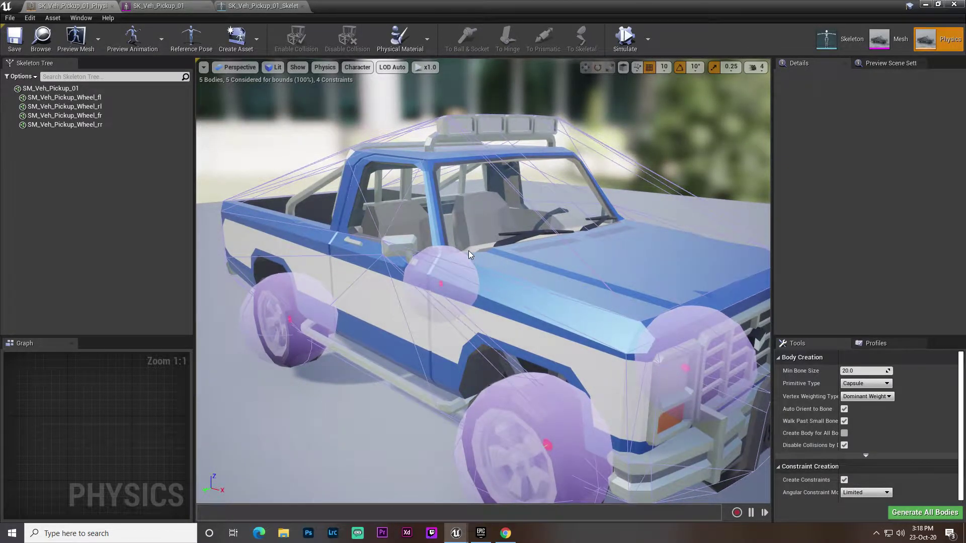
{"action": "left_click_drag", "start_coordinate": [469, 251], "coordinate": [453, 241]}
{"action": "right_click_drag", "start_coordinate": [469, 251], "coordinate": [518, 259]}
{"action": "left_click_drag", "start_coordinate": [382, 232], "coordinate": [566, 210]}
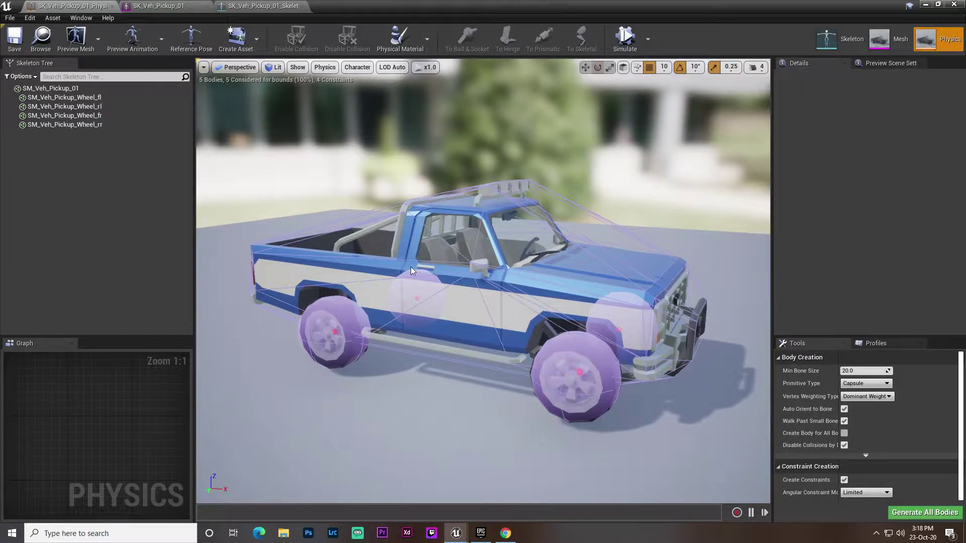
{"action": "left_click_drag", "start_coordinate": [568, 209], "coordinate": [543, 211]}
{"action": "right_click_drag", "start_coordinate": [543, 211], "coordinate": [513, 210]}
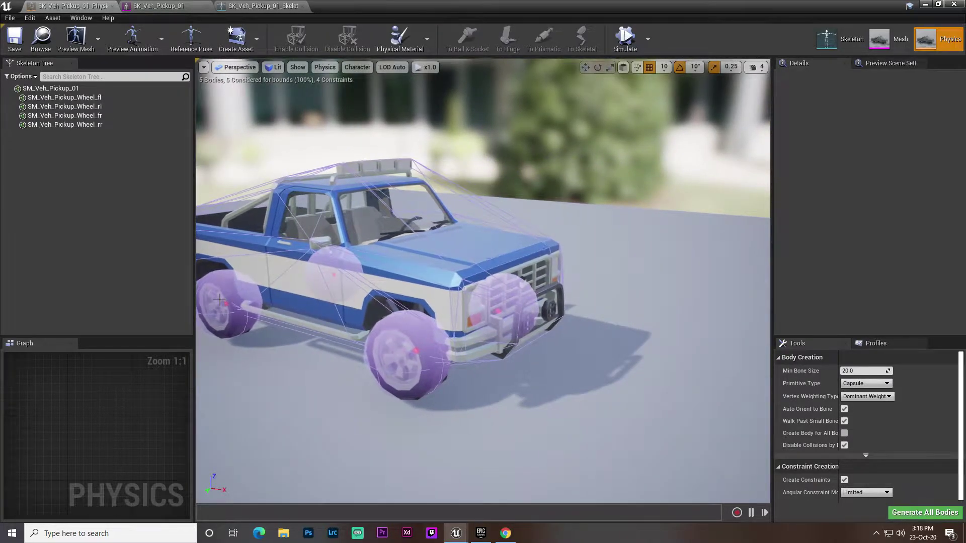
Check each of the four wheel bodies individually in the pickup's physics asset
{"action": "left_click", "coordinate": [83, 125]}
{"action": "left_click", "coordinate": [93, 99]}
{"action": "left_click", "coordinate": [93, 107]}
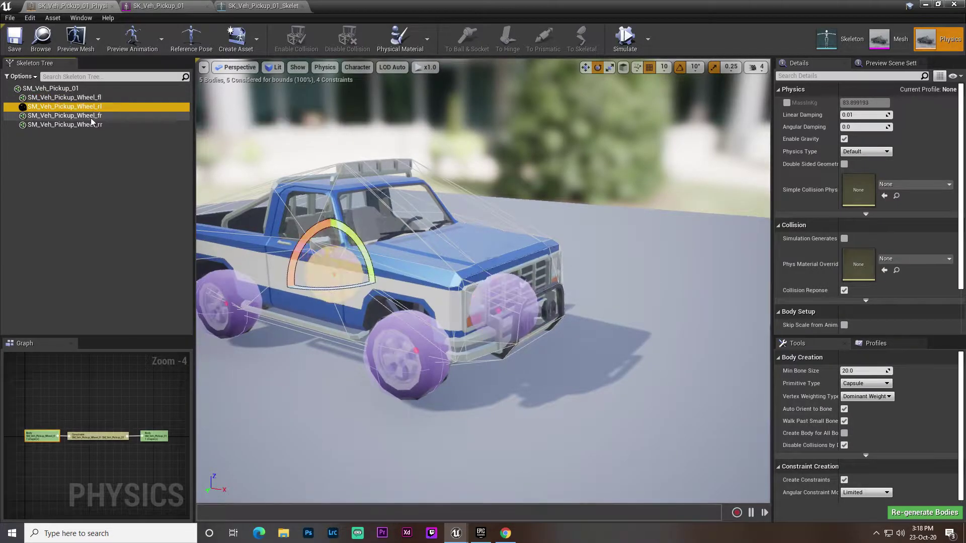
{"action": "left_click", "coordinate": [91, 116]}
{"action": "left_click", "coordinate": [91, 125]}
{"action": "right_click_drag", "start_coordinate": [429, 256], "coordinate": [226, 257]}
{"action": "right_click_drag", "start_coordinate": [440, 215], "coordinate": [352, 216]}
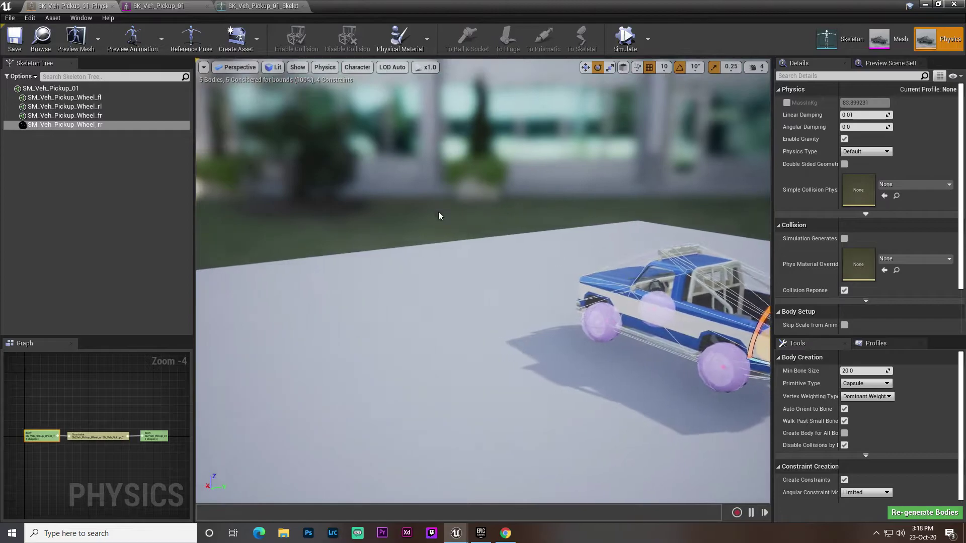
Select all four wheel bodies together and set the body creation primitive type to Single Convex Hull
{"action": "left_click", "coordinate": [95, 116], "text": "ctrl"}
{"action": "left_click", "coordinate": [97, 106], "text": "ctrl"}
{"action": "left_click", "coordinate": [97, 106], "text": "ctrl"}
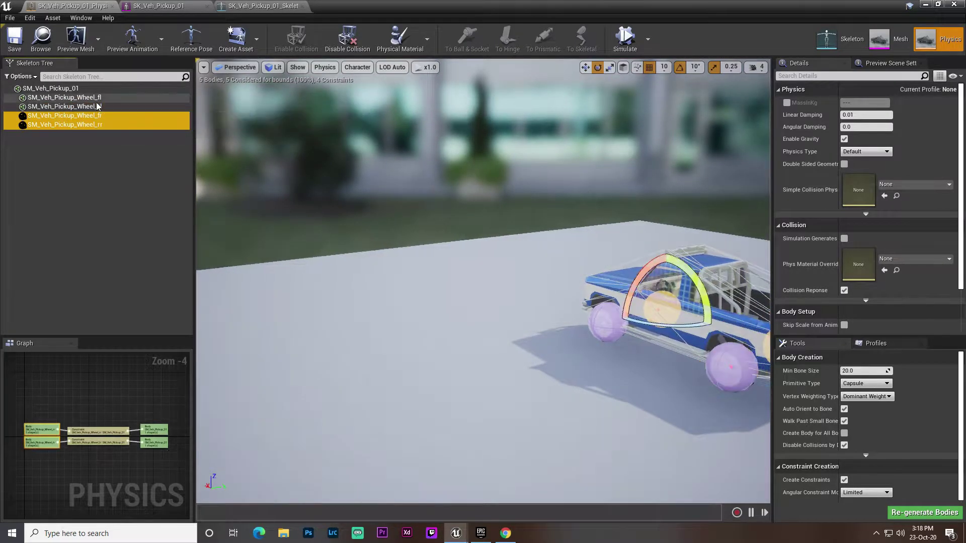
{"action": "left_click", "coordinate": [96, 99], "text": "ctrl"}
{"action": "left_click", "coordinate": [96, 107], "text": "ctrl"}
{"action": "right_click_drag", "start_coordinate": [352, 241], "coordinate": [433, 229]}
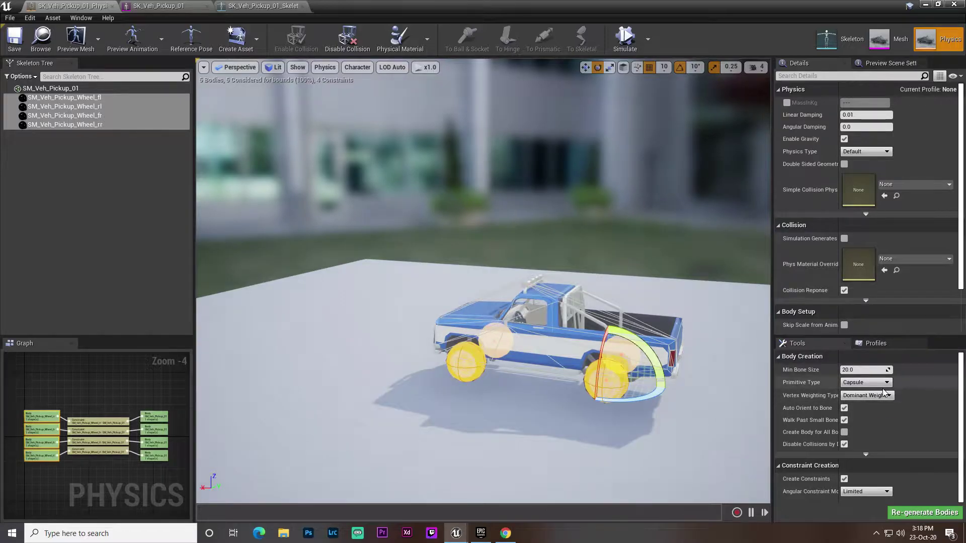
{"action": "left_click", "coordinate": [858, 383]}
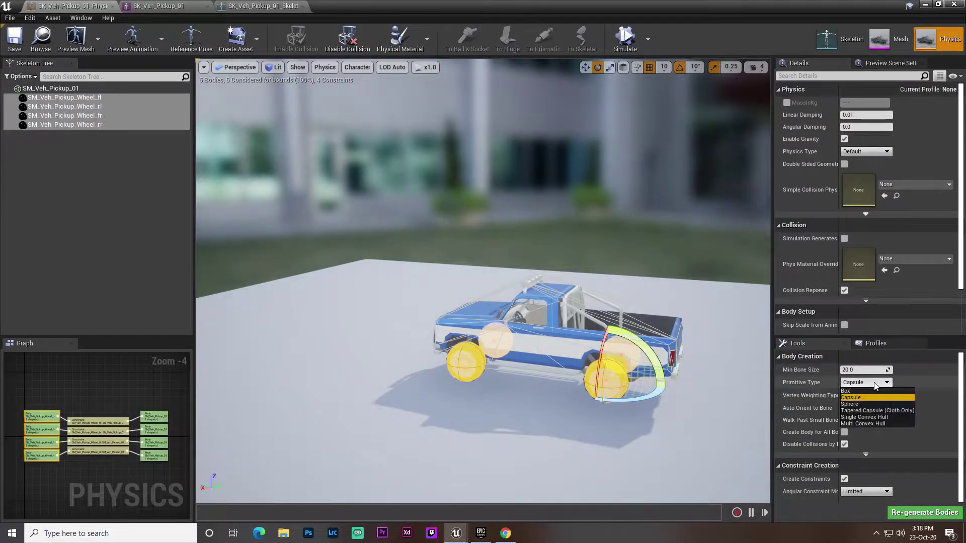
{"action": "left_click", "coordinate": [873, 418]}
Examine the front wheel's collision body up close, save the physics asset and return to the level editor
{"action": "right_click_drag", "start_coordinate": [606, 403], "coordinate": [548, 392]}
{"action": "left_click", "coordinate": [605, 403]}
{"action": "mouse_move", "coordinate": [362, 145]}
{"action": "right_mouse_down"}
{"action": "mouse_move", "coordinate": [307, 146]}
{"action": "mouse_move", "coordinate": [362, 144]}
{"action": "right_mouse_up"}
{"action": "right_click_drag", "start_coordinate": [388, 212], "coordinate": [447, 222]}
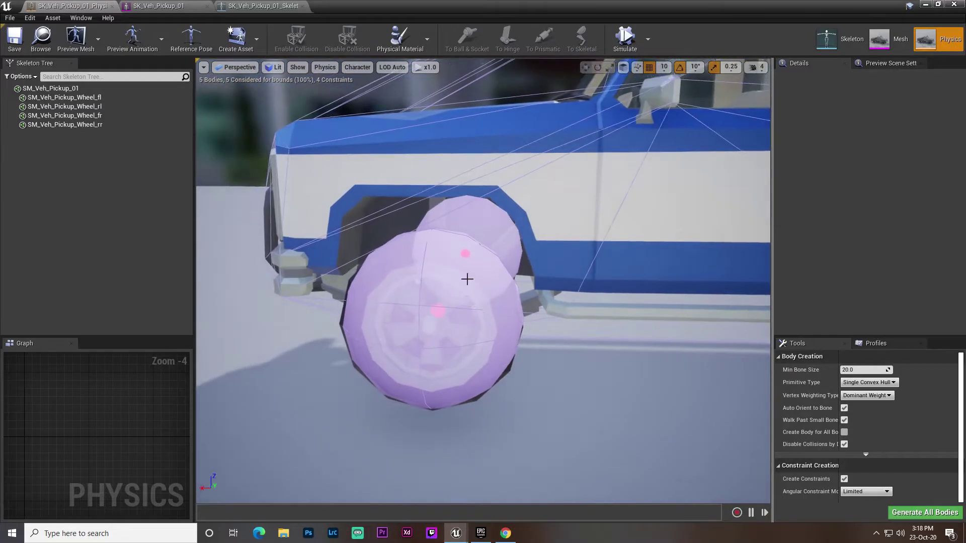
{"action": "right_click_drag", "start_coordinate": [358, 240], "coordinate": [396, 241]}
{"action": "right_click_drag", "start_coordinate": [485, 183], "coordinate": [484, 183]}
{"action": "left_click", "coordinate": [22, 45]}
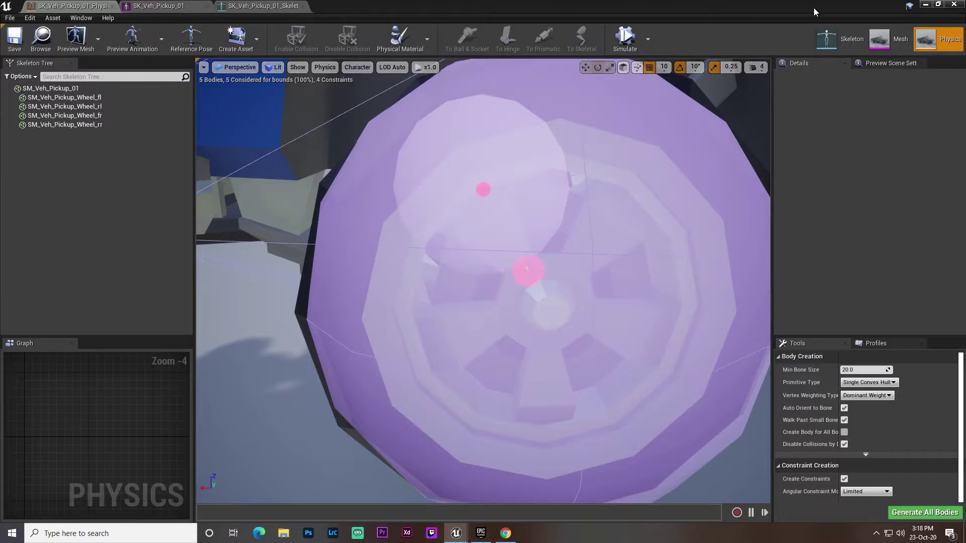
{"action": "left_click", "coordinate": [925, 4]}
Create a new Blueprint class in the Content folder with WheeledVehicle as its parent class
{"action": "right_click", "coordinate": [382, 448]}
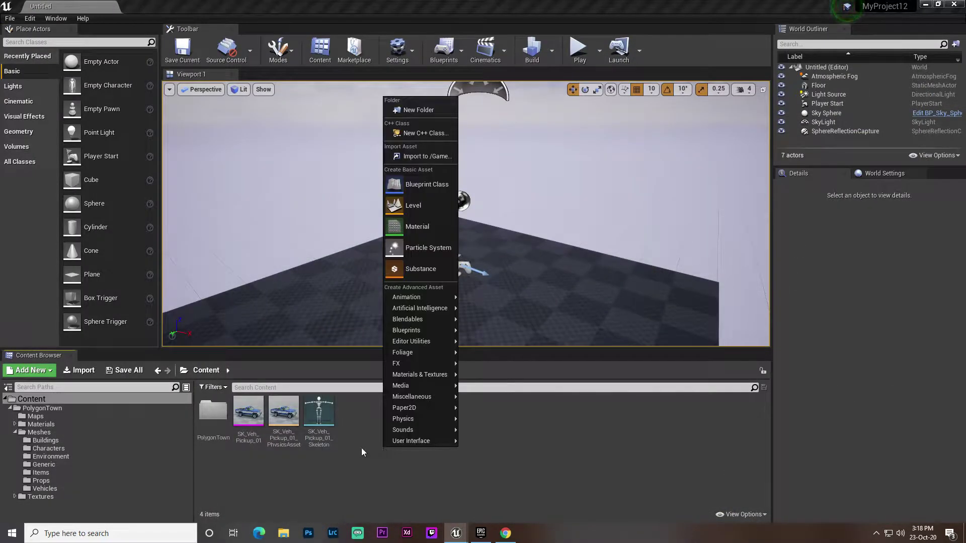
{"action": "left_click", "coordinate": [421, 179]}
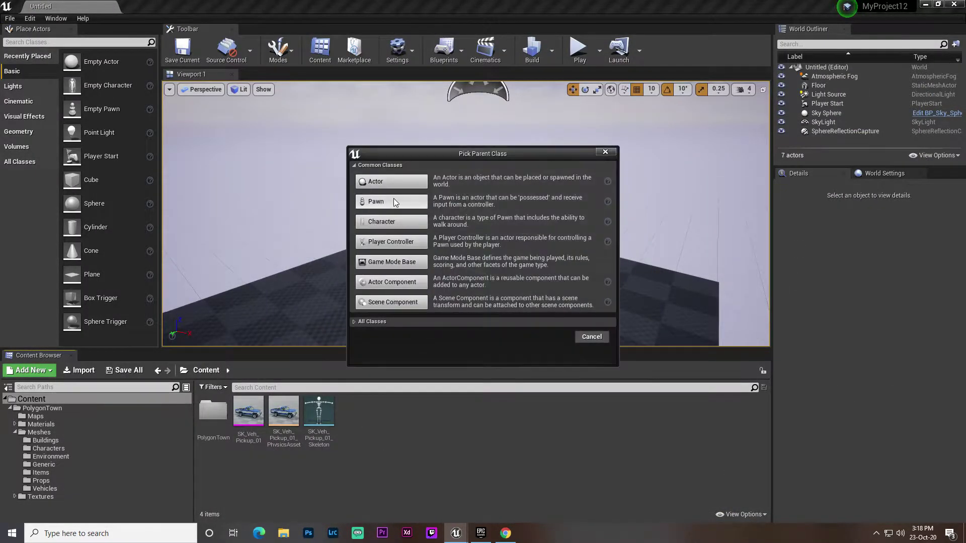
{"action": "left_click", "coordinate": [355, 321]}
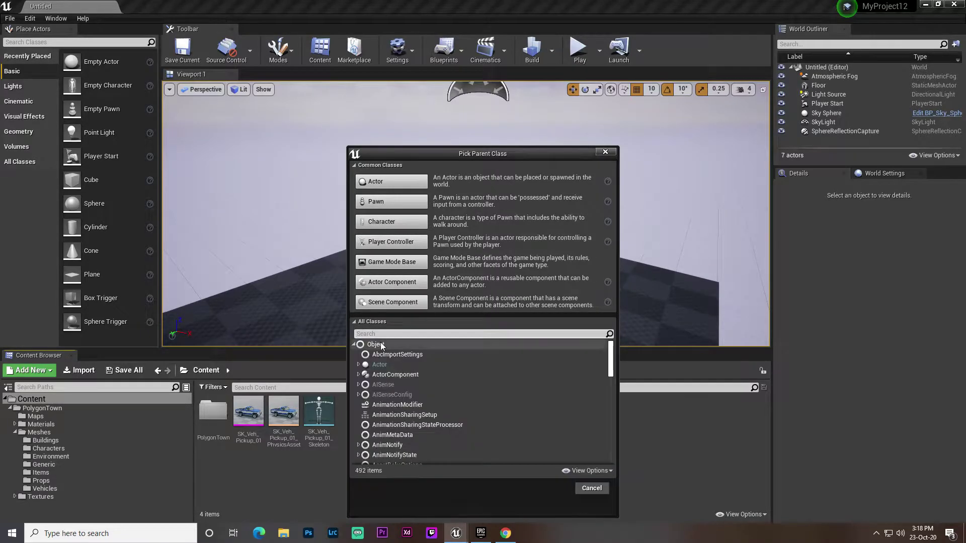
{"action": "left_click", "coordinate": [382, 334]}
{"action": "type", "text": "wheel"}
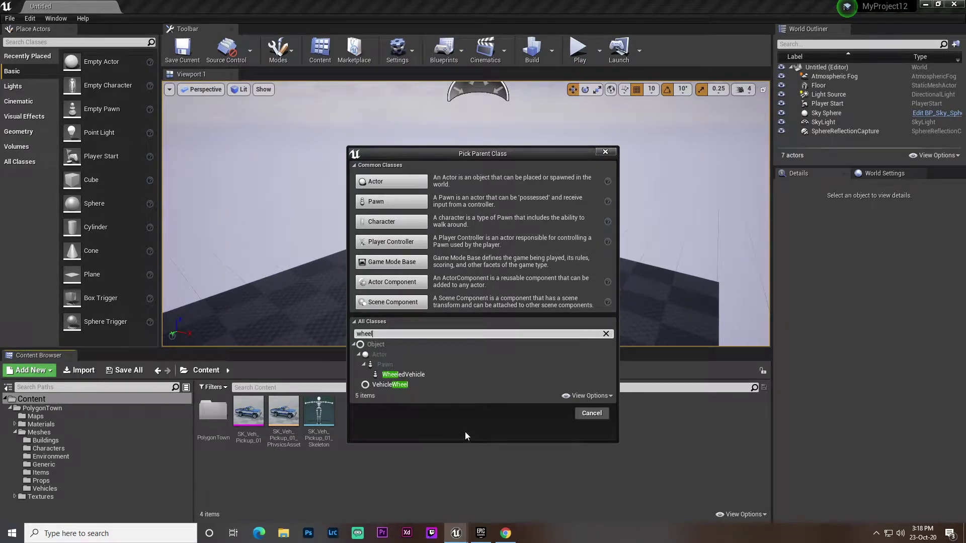
{"action": "left_click", "coordinate": [400, 385]}
{"action": "left_click", "coordinate": [403, 374]}
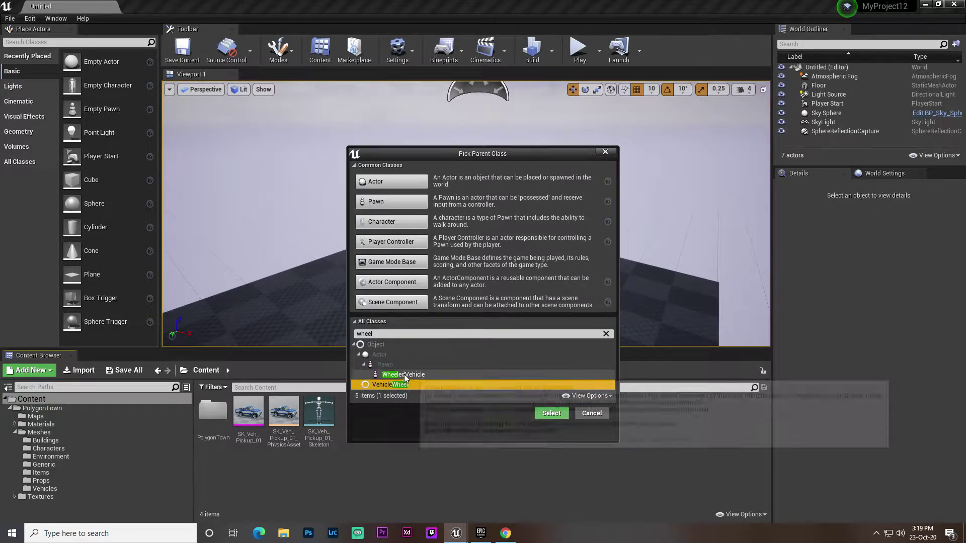
{"action": "left_click", "coordinate": [551, 413]}
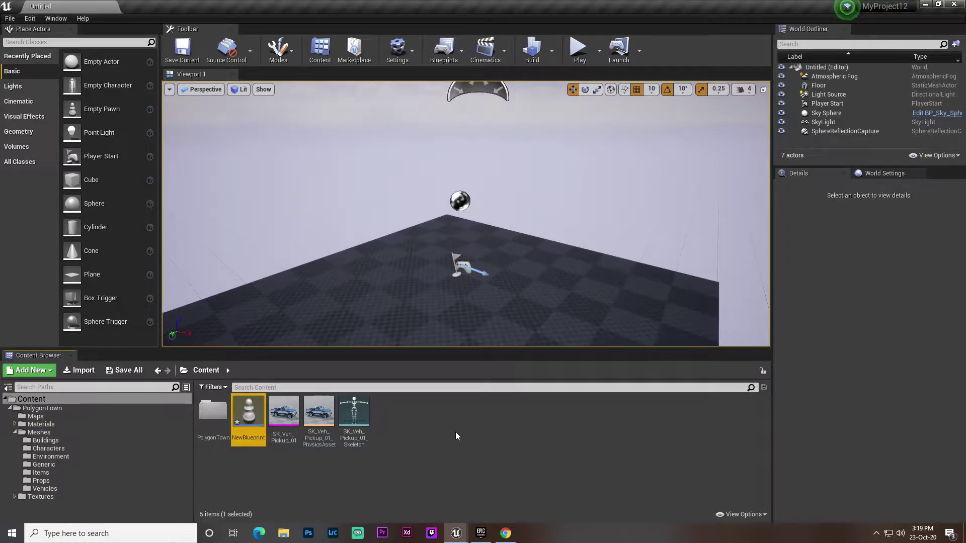
Open the new vehicle Blueprint and assign SK_Veh_Pickup_01 as the skeletal mesh of its inherited Mesh component
{"action": "double_click", "coordinate": [248, 420]}
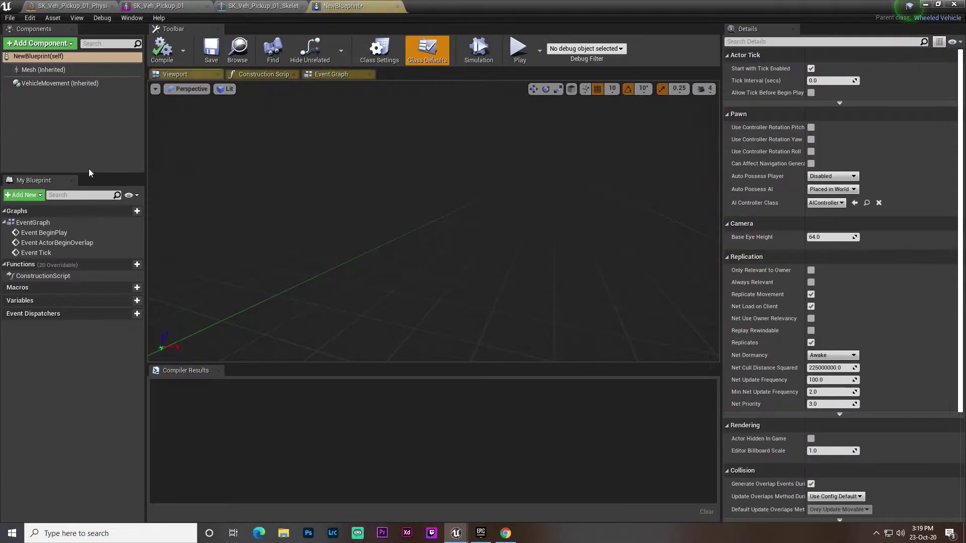
{"action": "left_click", "coordinate": [50, 83]}
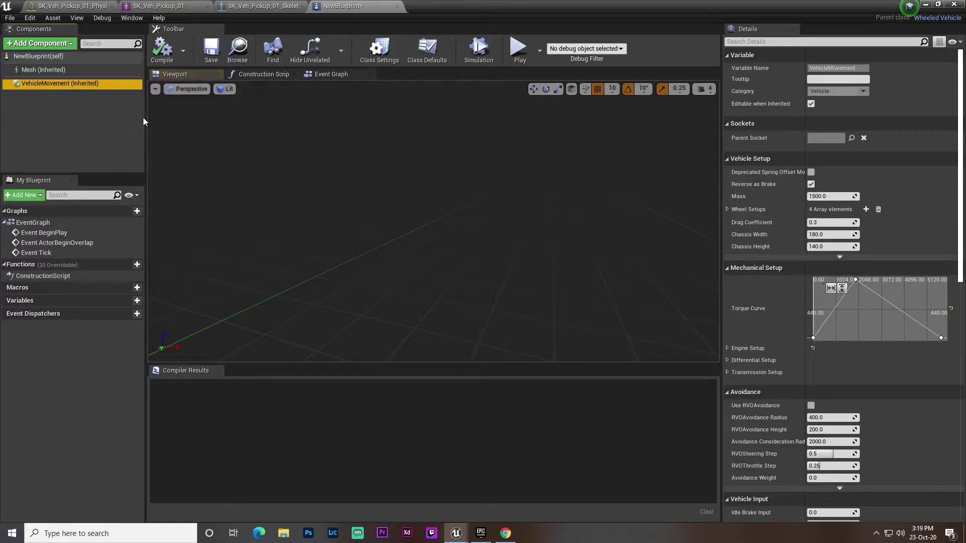
{"action": "left_click", "coordinate": [44, 69]}
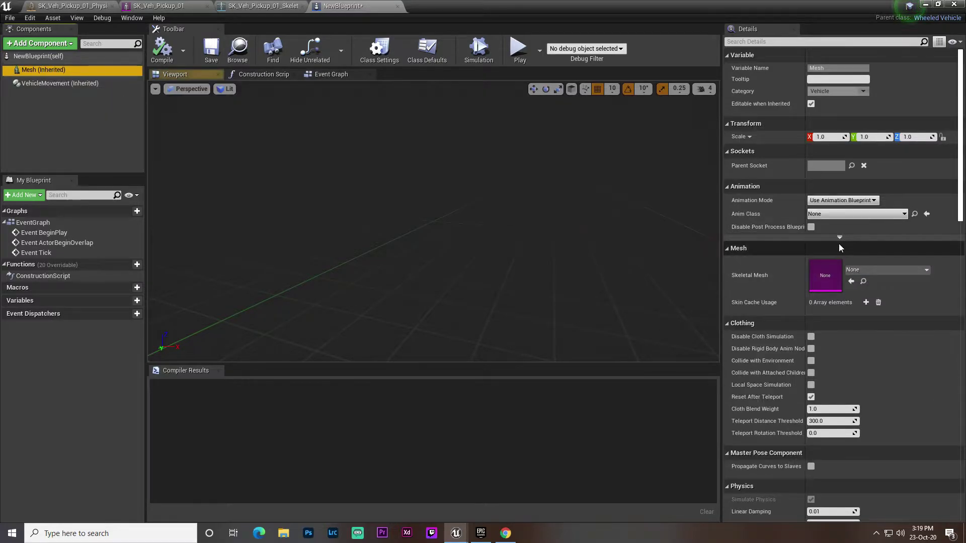
{"action": "left_click", "coordinate": [937, 4]}
{"action": "left_click_drag", "start_coordinate": [283, 412], "coordinate": [820, 139]}
{"action": "scroll", "coordinate": [798, 172], "scroll_direction": "down", "scroll_amount": 9}
{"action": "left_click", "coordinate": [287, 410]}
Place the vehicle Blueprint in the level on the checkered floor, near the Player Start
{"action": "left_click", "coordinate": [862, 7]}
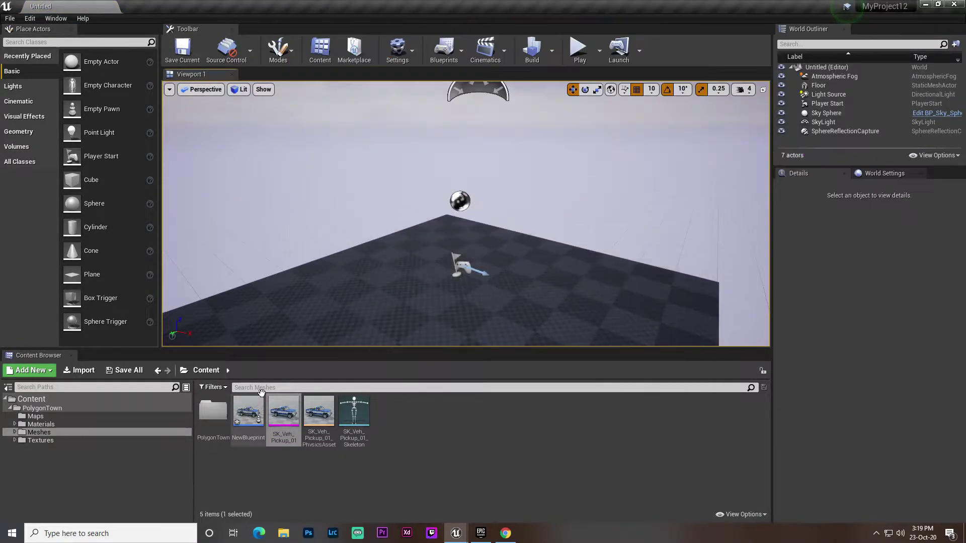
{"action": "left_click_drag", "start_coordinate": [248, 412], "coordinate": [513, 279]}
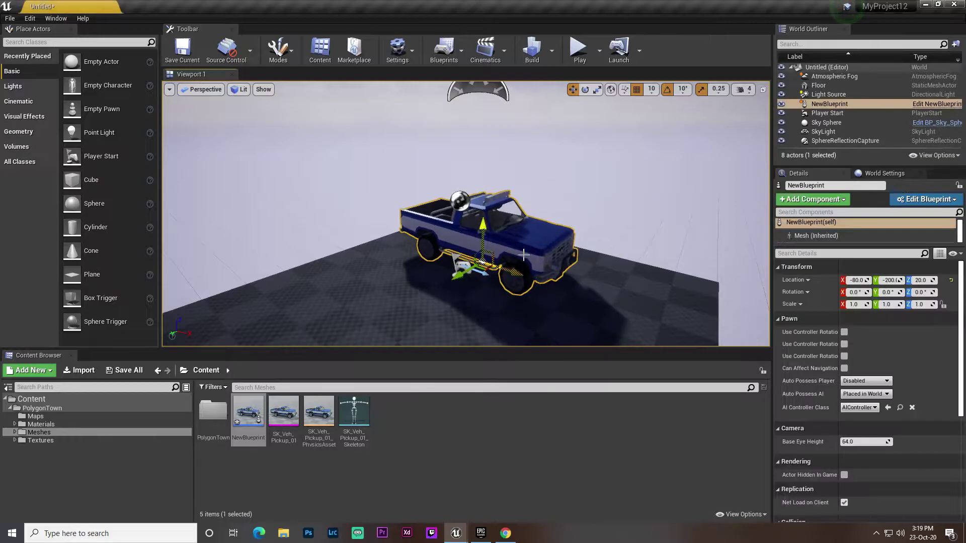
{"action": "mouse_move", "coordinate": [512, 278]}
{"action": "right_mouse_down"}
{"action": "mouse_move", "coordinate": [453, 287]}
{"action": "mouse_move", "coordinate": [512, 278]}
{"action": "right_mouse_up"}
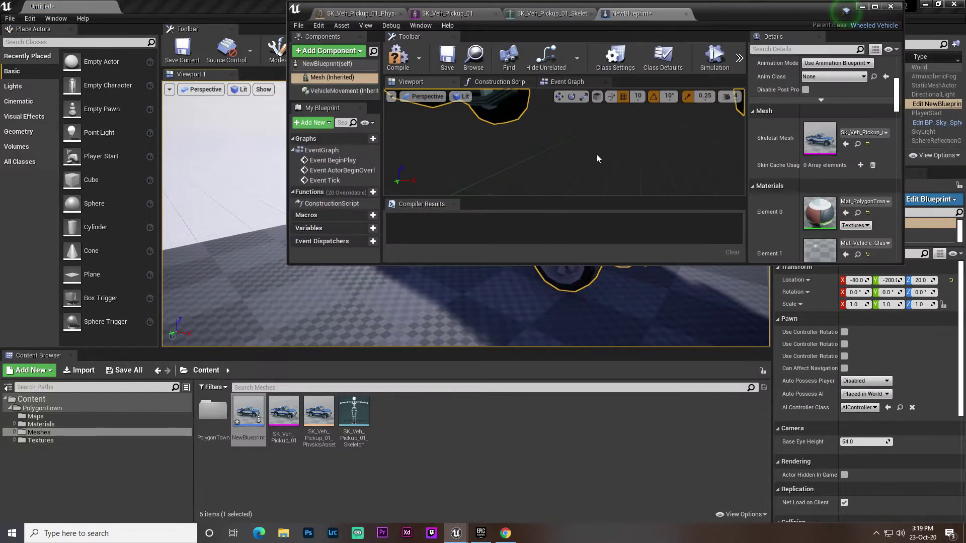
Examine the pickup in the Blueprint and check the Simulate Physics setting of its Mesh component, then return to the level editor
{"action": "right_click_drag", "start_coordinate": [596, 154], "coordinate": [591, 111]}
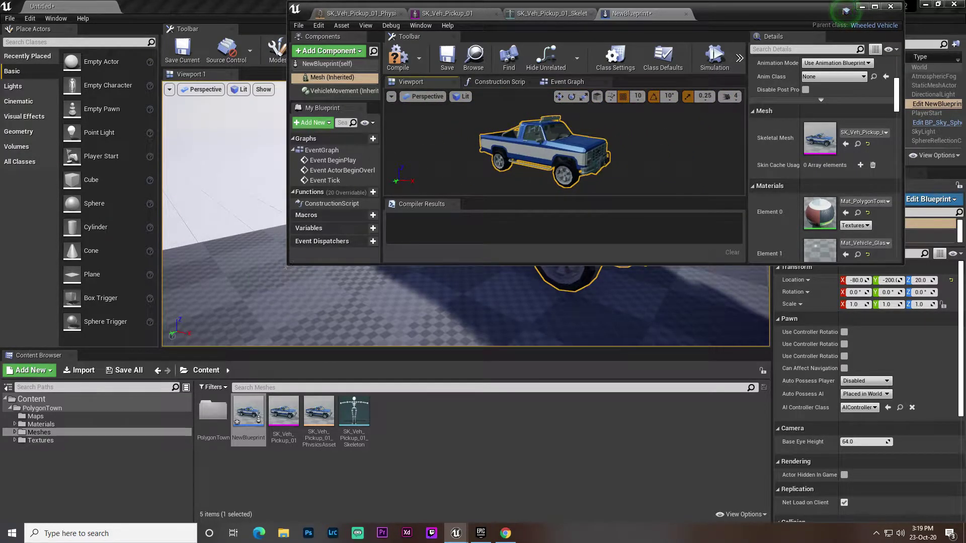
{"action": "left_click_drag", "start_coordinate": [287, 265], "coordinate": [187, 324]}
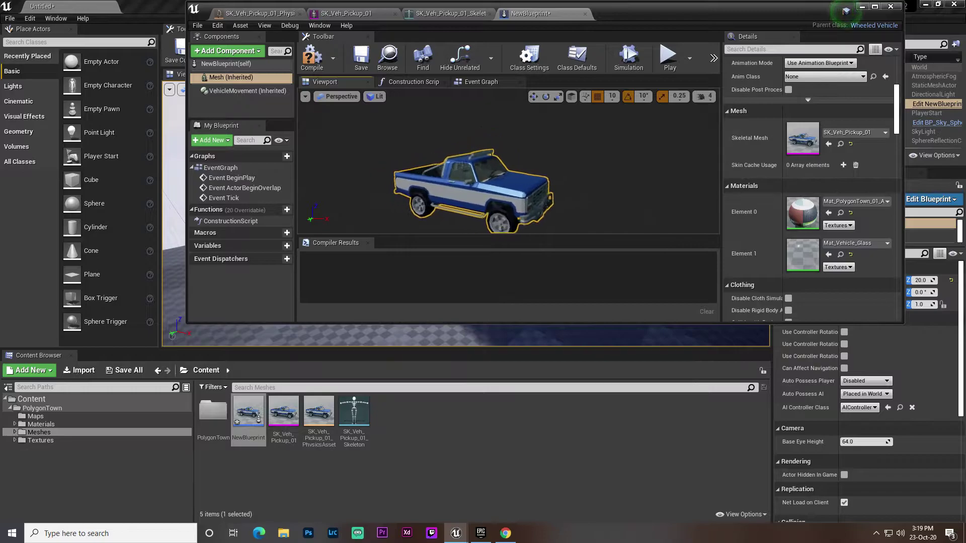
{"action": "scroll", "coordinate": [778, 165], "scroll_direction": "down", "scroll_amount": 10}
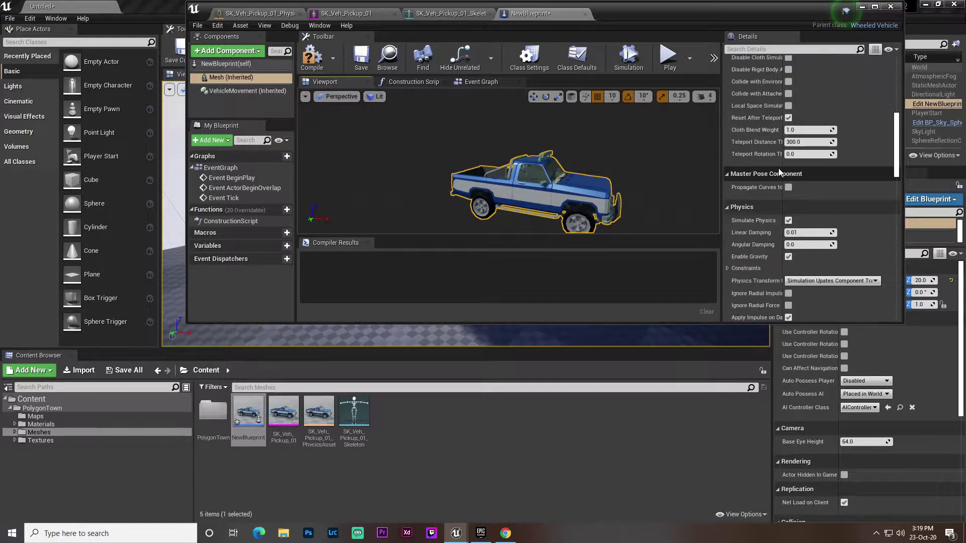
{"action": "scroll", "coordinate": [778, 168], "scroll_direction": "down", "scroll_amount": 3}
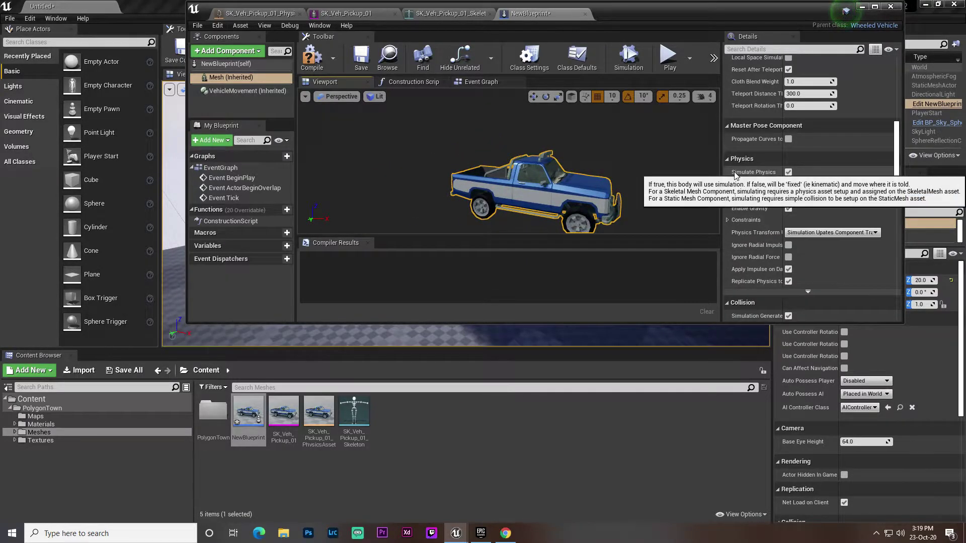
{"action": "left_click", "coordinate": [788, 173]}
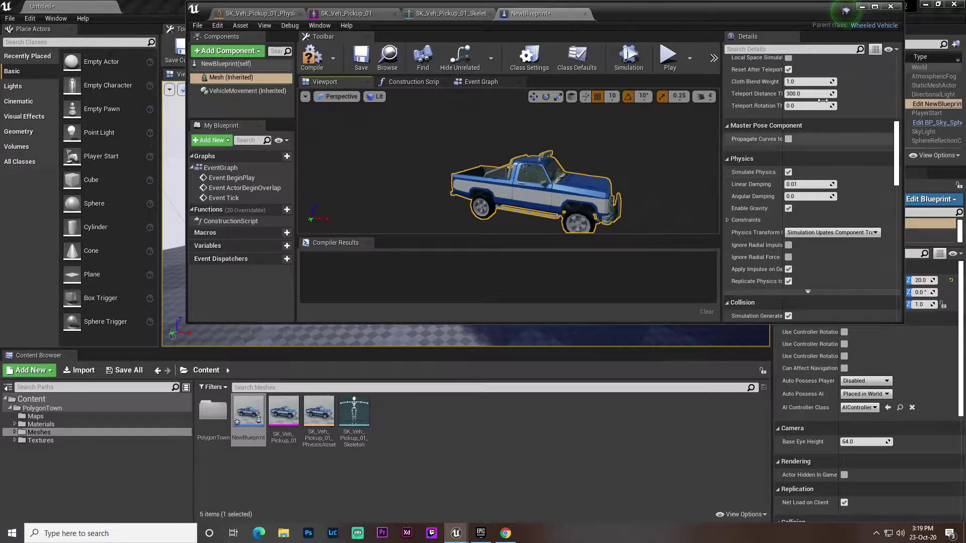
{"action": "left_click", "coordinate": [860, 7]}
Create an Animation Blueprint with VehicleAnimInstance as the parent class and SK_Veh_Pickup_01_Skeleton as the target skeleton
{"action": "right_click", "coordinate": [439, 442]}
{"action": "left_click", "coordinate": [400, 439]}
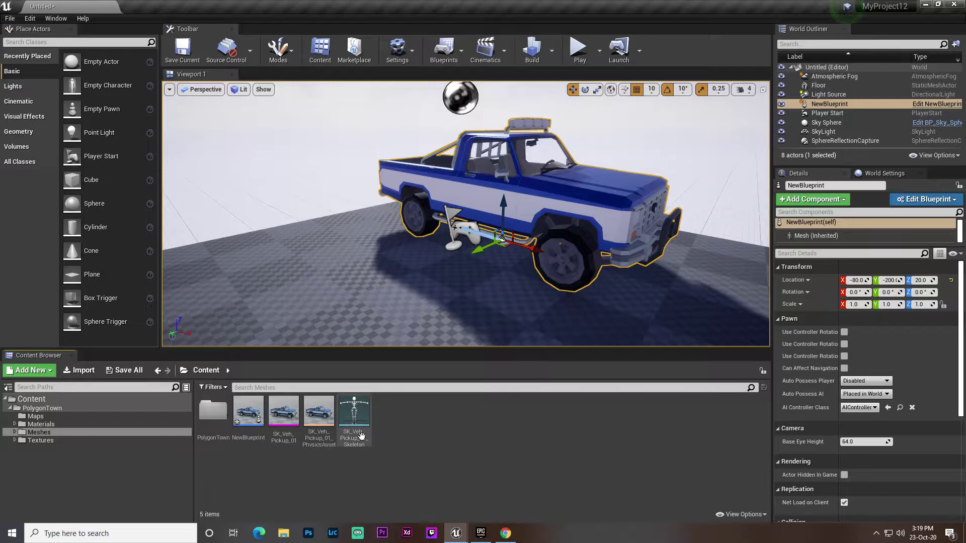
{"action": "right_click", "coordinate": [433, 413]}
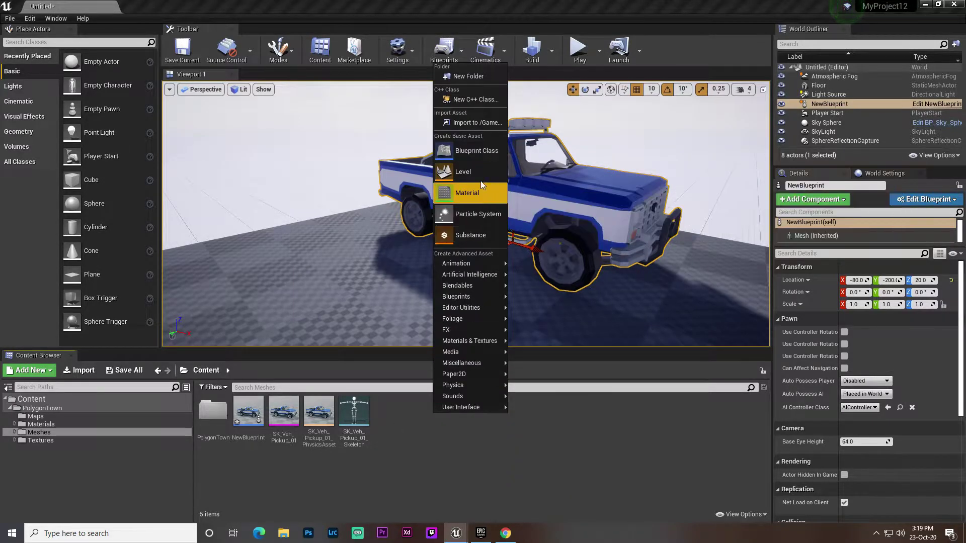
{"action": "mouse_move", "coordinate": [459, 265]}
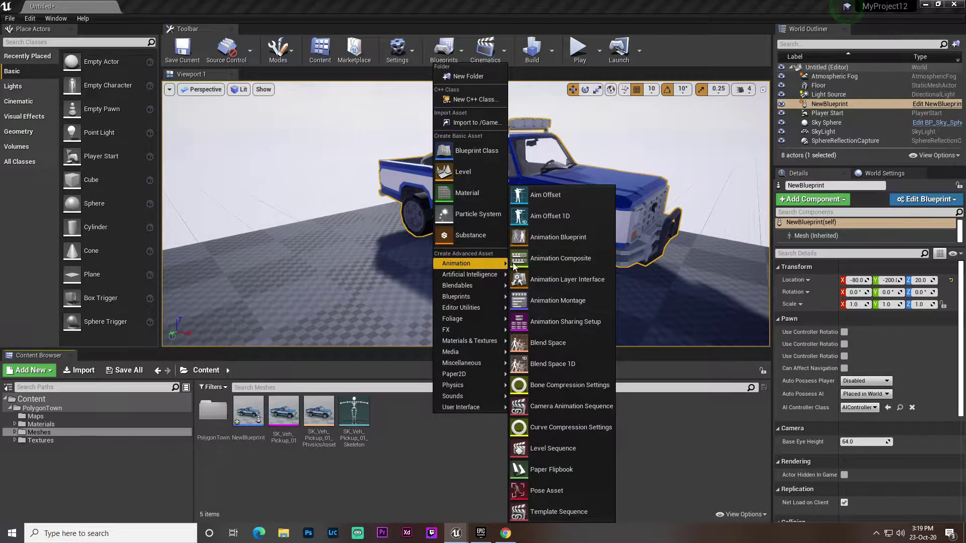
{"action": "left_click", "coordinate": [572, 240]}
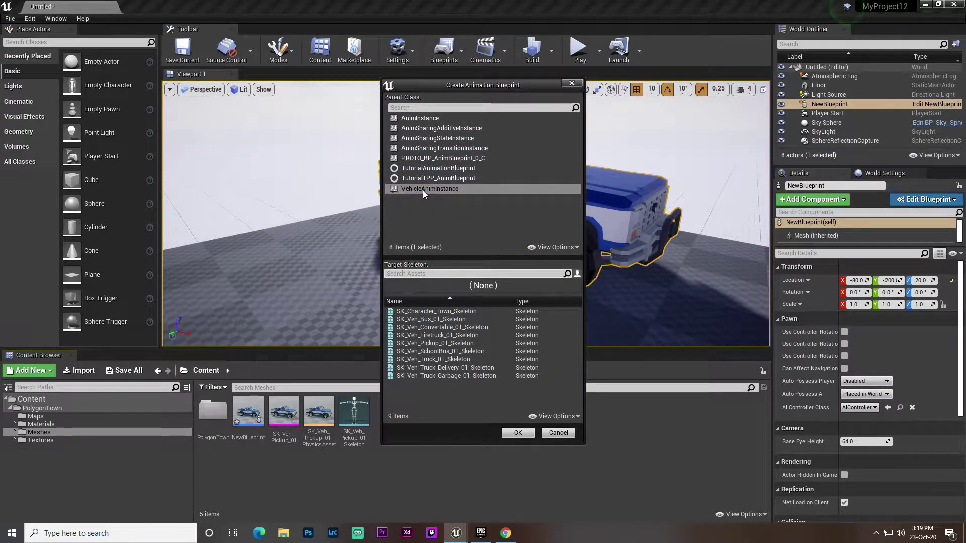
{"action": "left_click", "coordinate": [436, 189]}
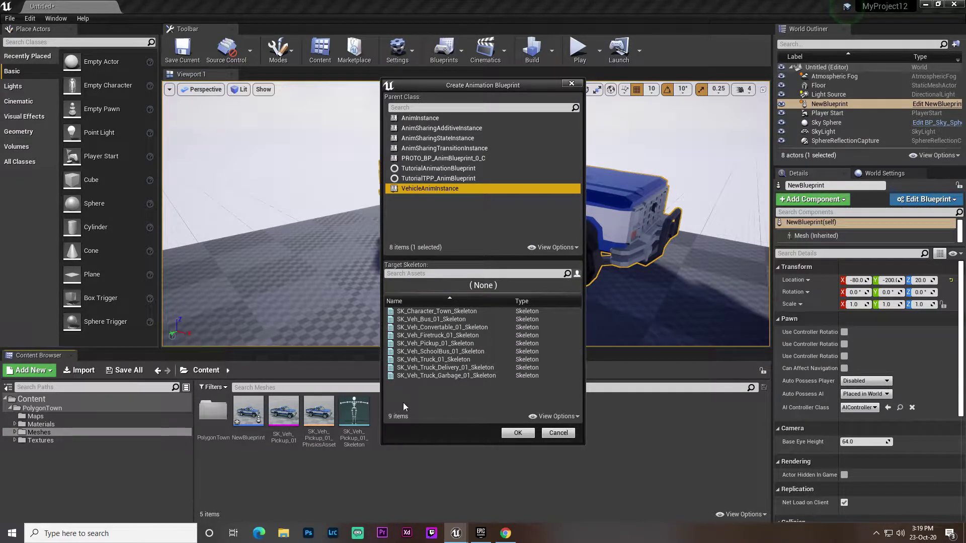
{"action": "left_click", "coordinate": [471, 343]}
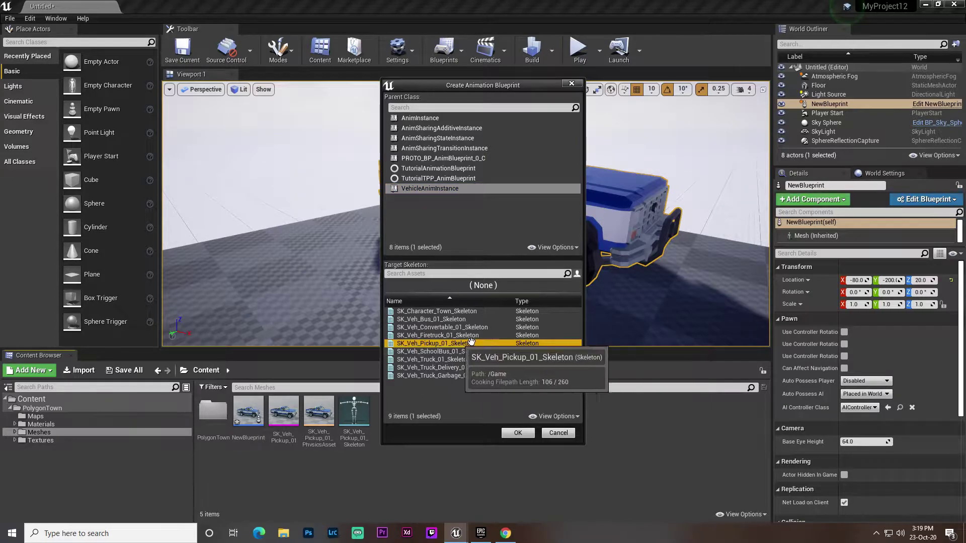
{"action": "left_click", "coordinate": [515, 432]}
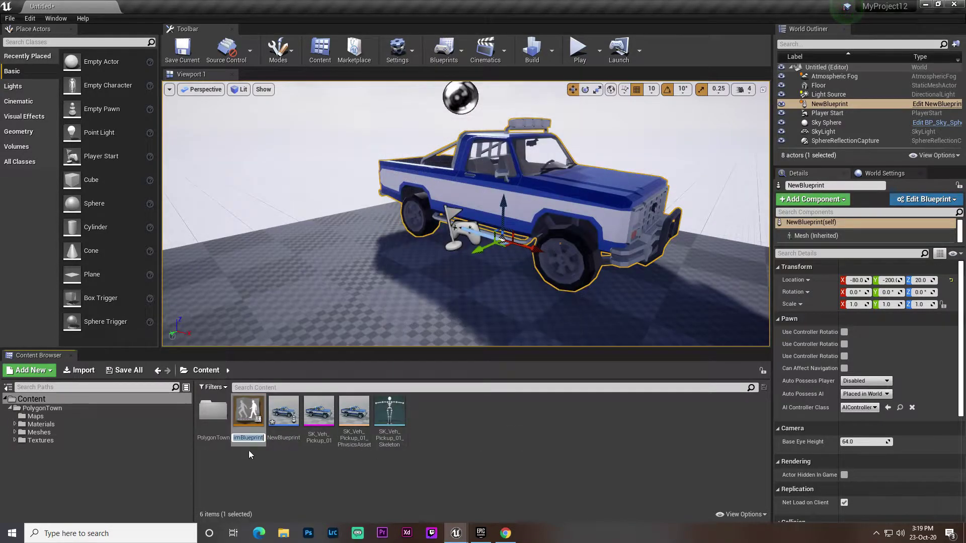
Name the new Animation Blueprint myanimation and open it for editing
{"action": "type", "text": "m"}
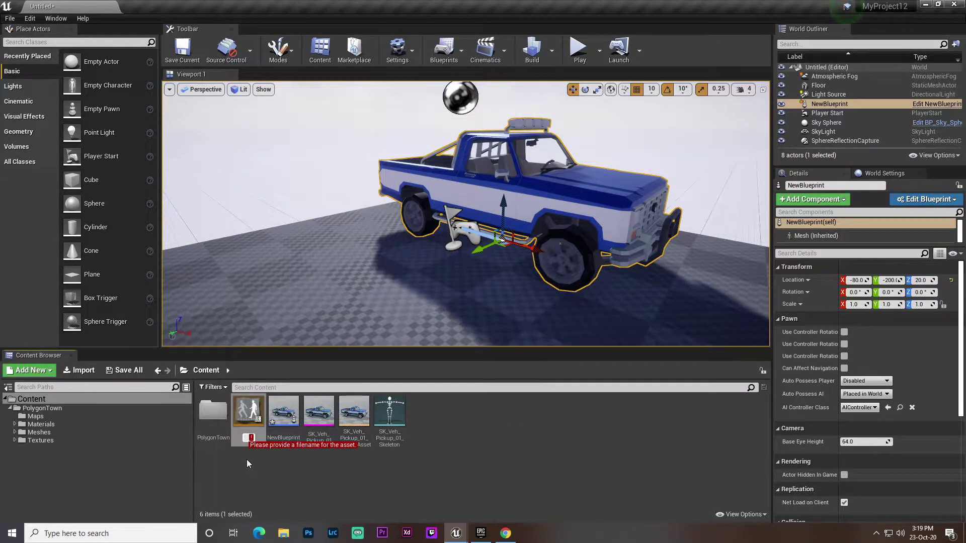
{"action": "type", "text": "ya"}
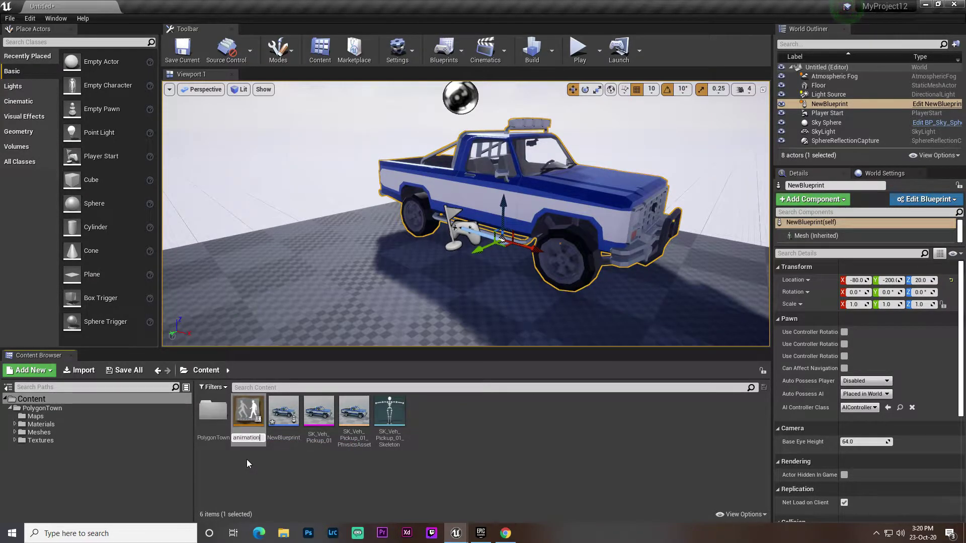
{"action": "type", "text": "nimation"}
{"action": "key", "text": "Return"}
{"action": "double_click", "coordinate": [248, 418]}
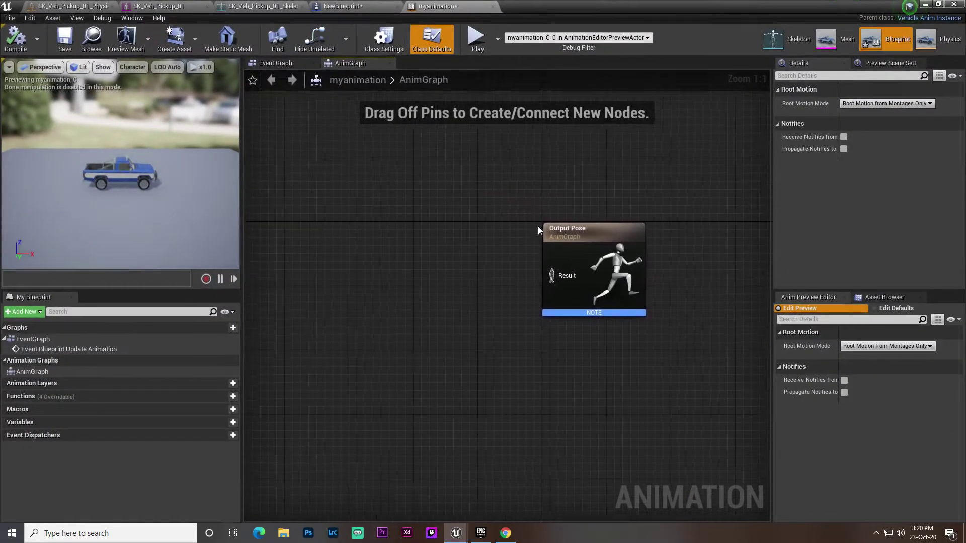
Add a Wheel Handler for WheeledVehicle node feeding the Output Pose result in the AnimGraph, with context-sensitive filtering turned off
{"action": "right_click_drag", "start_coordinate": [548, 277], "coordinate": [685, 284]}
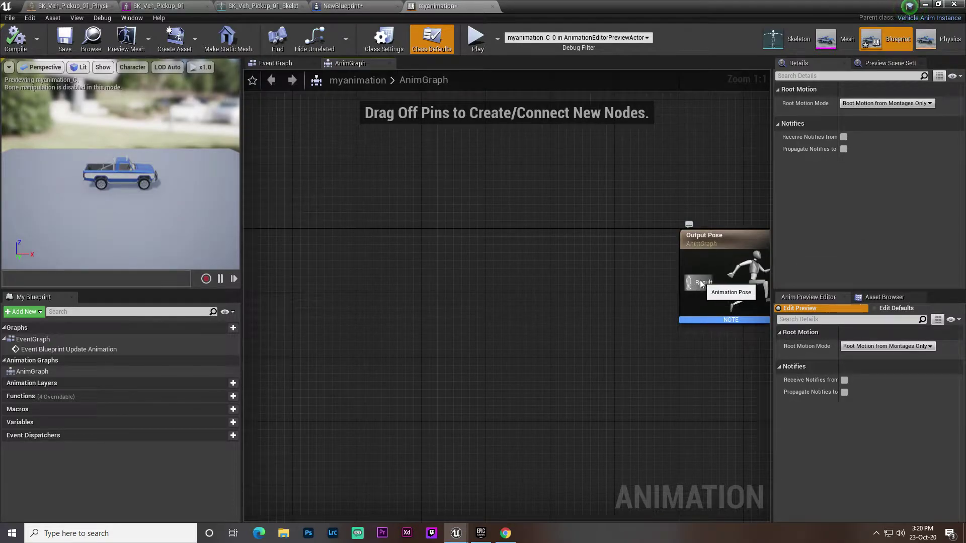
{"action": "left_click_drag", "start_coordinate": [701, 283], "coordinate": [462, 221]}
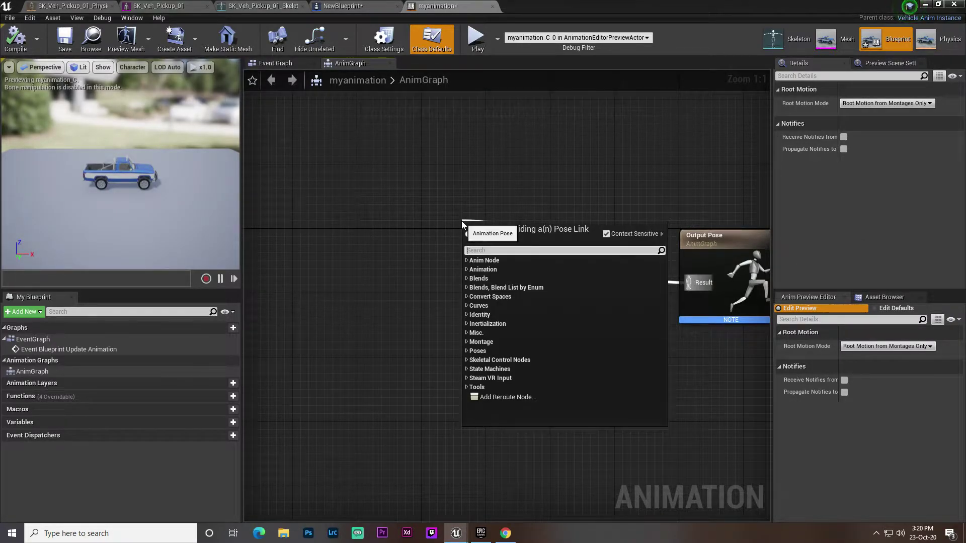
{"action": "type", "text": "wheel"}
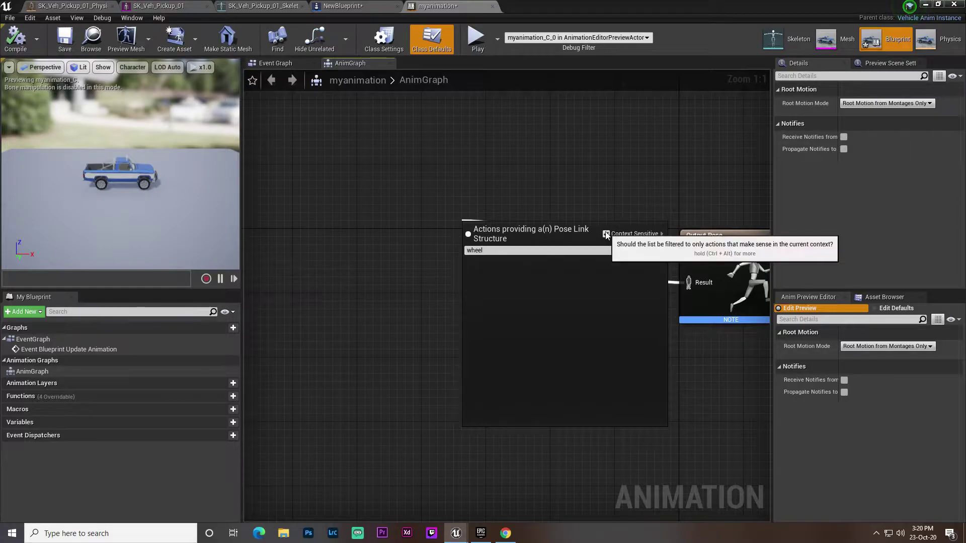
{"action": "left_click", "coordinate": [606, 234]}
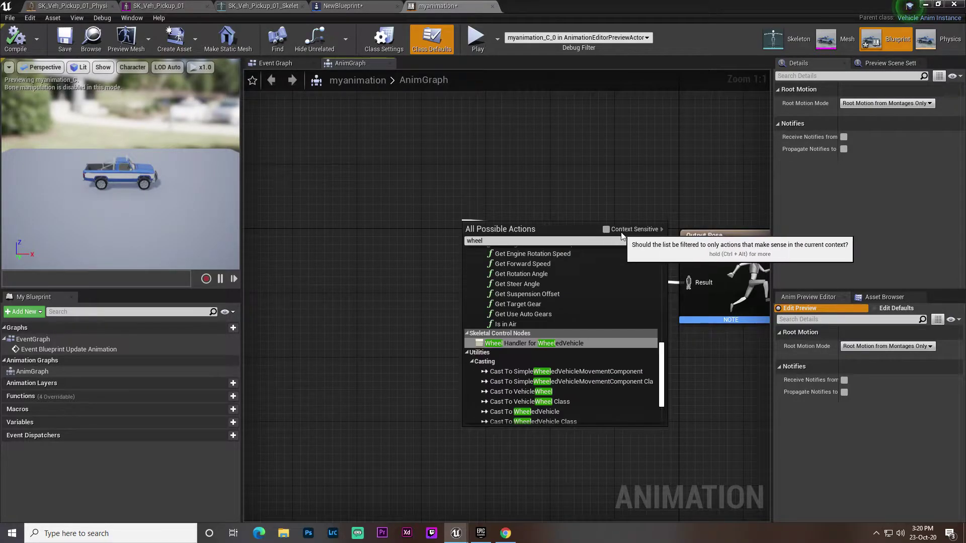
{"action": "left_click", "coordinate": [521, 345]}
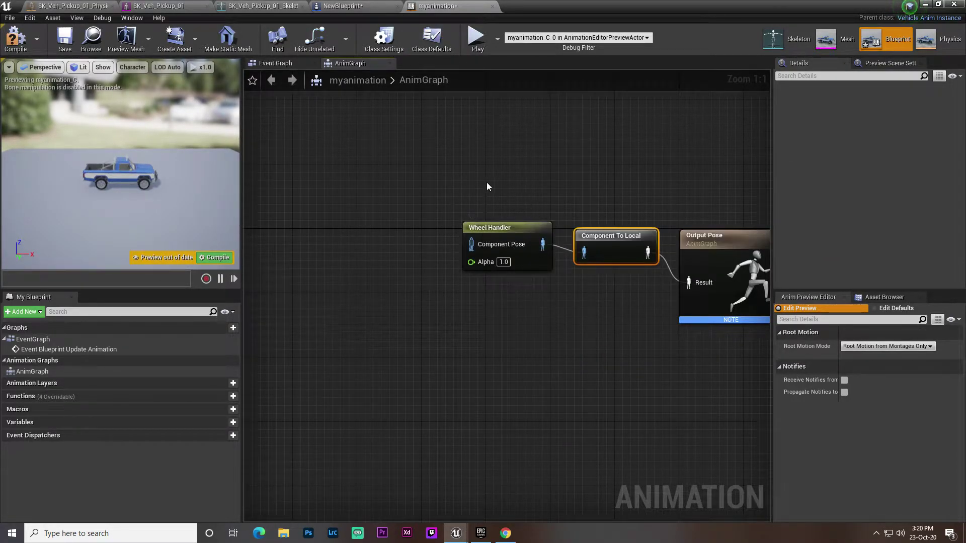
{"action": "left_click_drag", "start_coordinate": [473, 209], "coordinate": [604, 350]}
{"action": "left_click", "coordinate": [511, 327]}
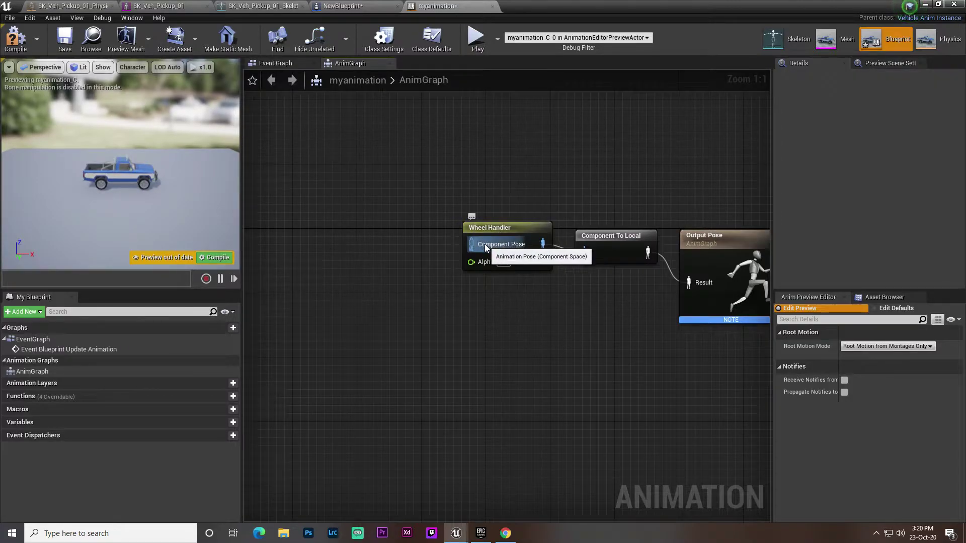
Feed the Wheel Handler's Component Pose with a Mesh Space Ref Pose node, with context-sensitive filtering turned on, then compile and save myanimation
{"action": "left_click_drag", "start_coordinate": [495, 246], "coordinate": [331, 231]}
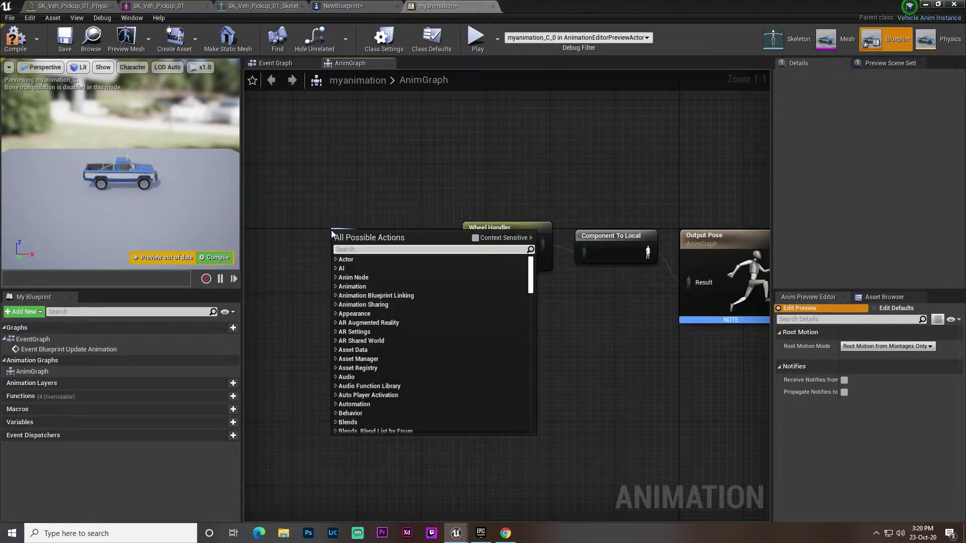
{"action": "type", "text": "mesh"}
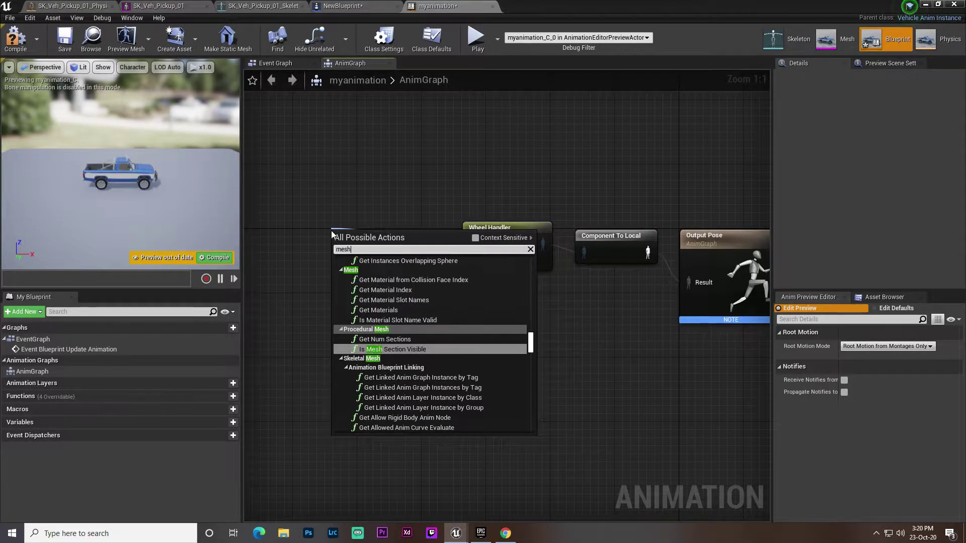
{"action": "left_click", "coordinate": [478, 237]}
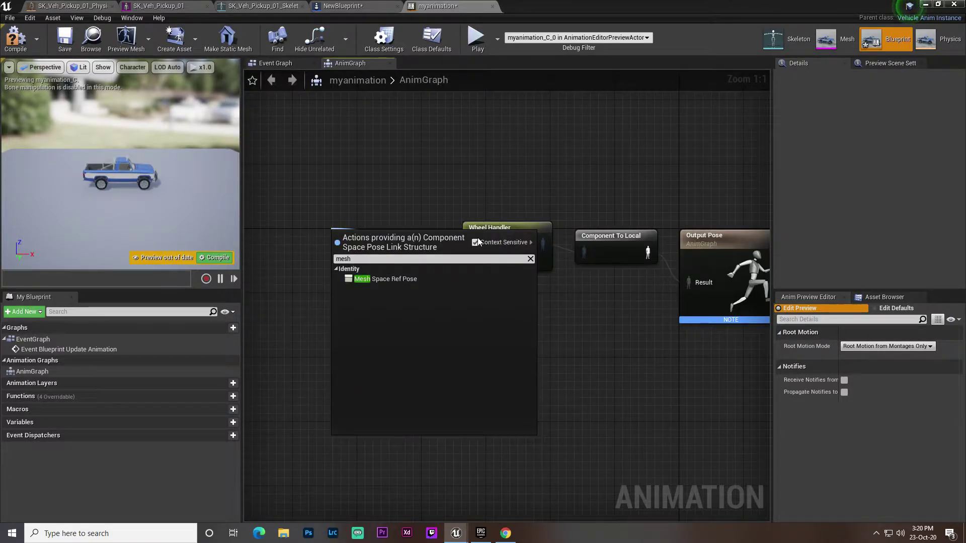
{"action": "left_click", "coordinate": [353, 280]}
{"action": "left_click", "coordinate": [372, 232]}
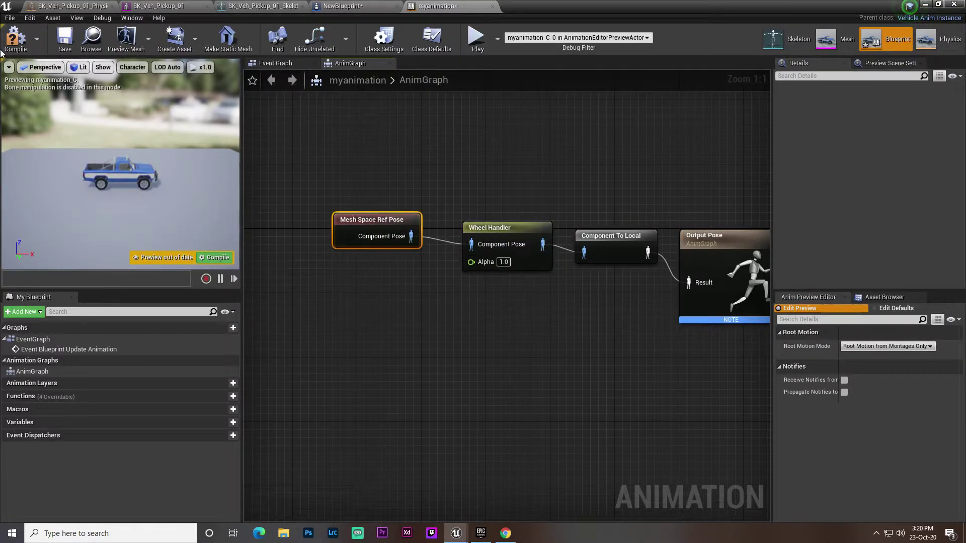
{"action": "left_click", "coordinate": [15, 38]}
{"action": "left_click", "coordinate": [59, 45]}
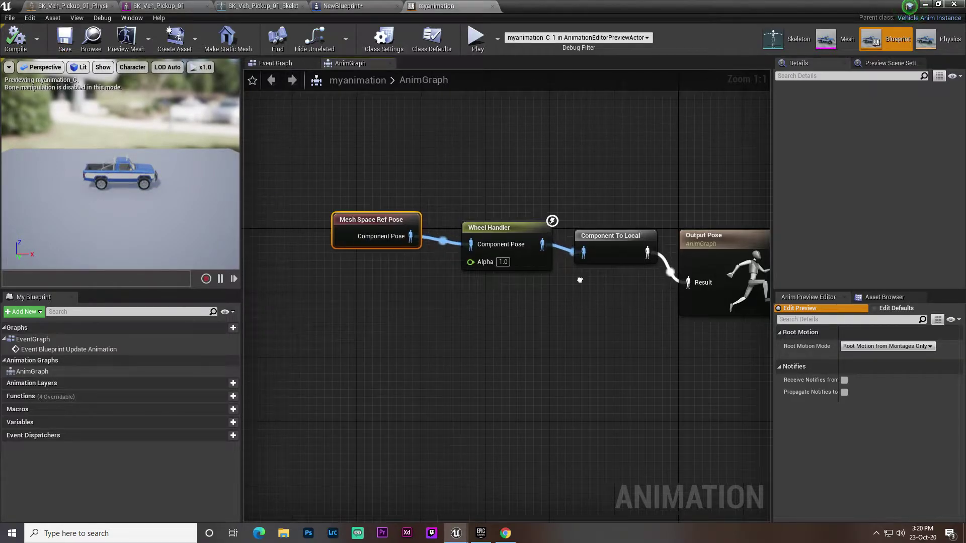
{"action": "right_click_drag", "start_coordinate": [578, 276], "coordinate": [453, 262]}
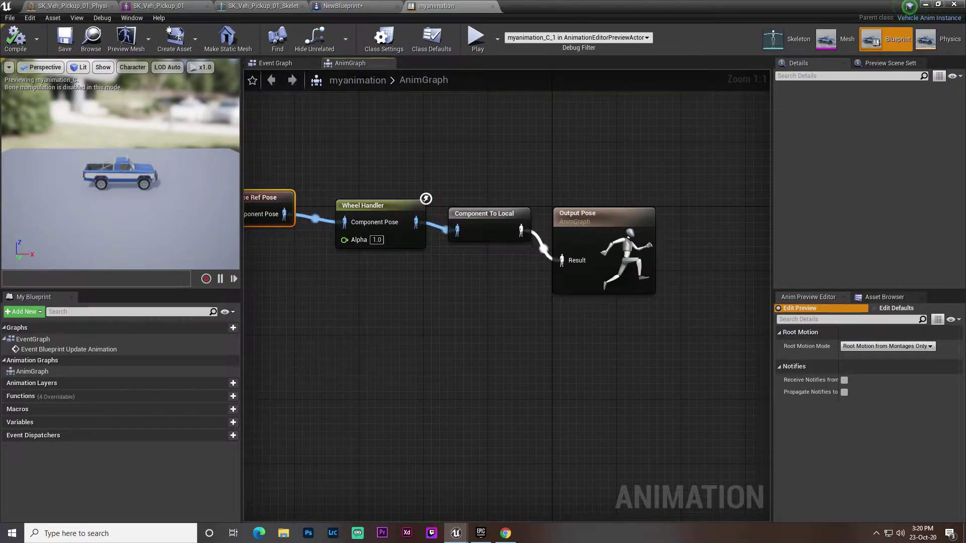
{"action": "right_click_drag", "start_coordinate": [121, 166], "coordinate": [101, 176]}
{"action": "key", "text": "w"}
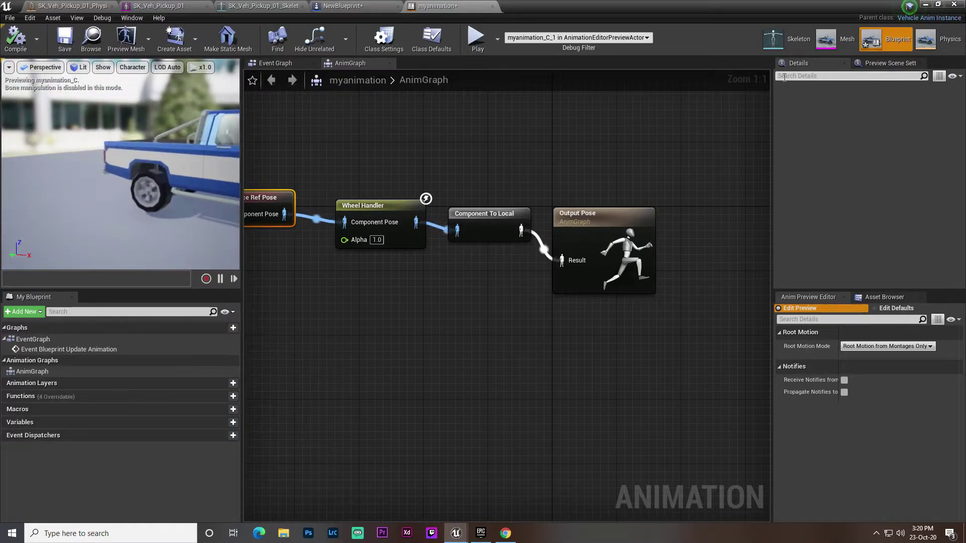
{"action": "left_click", "coordinate": [928, 4]}
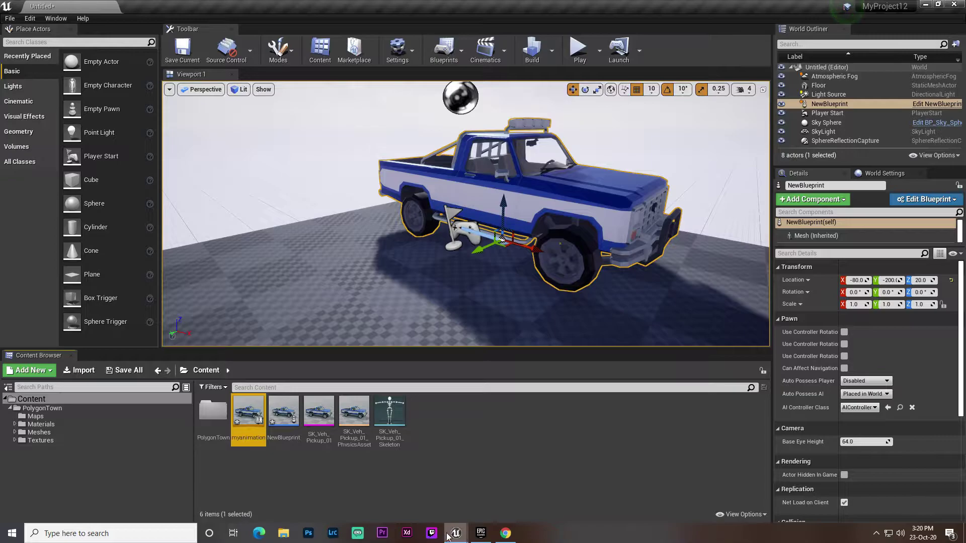
{"action": "mouse_move", "coordinate": [456, 533]}
{"action": "left_click", "coordinate": [532, 490]}
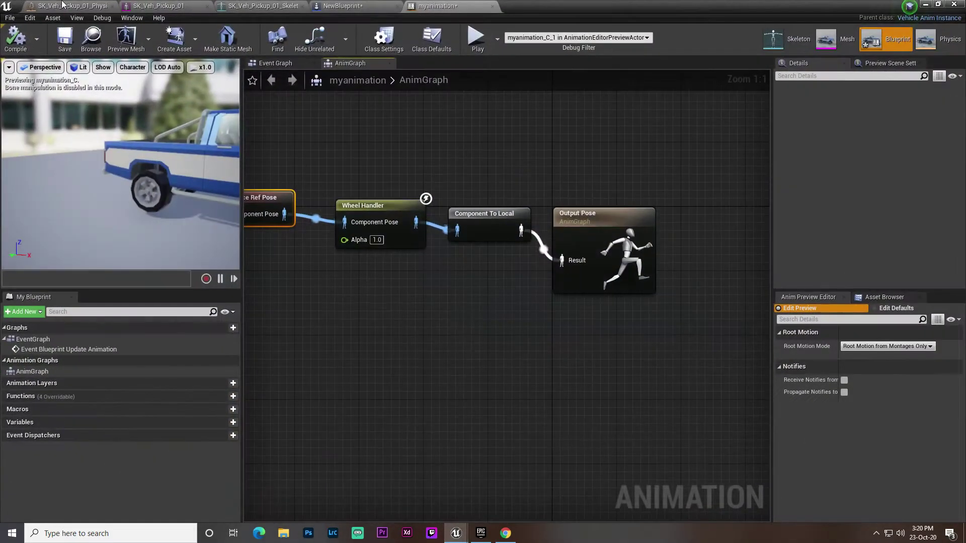
Delete all default event nodes from the Event Graph of NewBlueprint, then compile and save the Blueprint
{"action": "left_click", "coordinate": [74, 7]}
{"action": "left_click", "coordinate": [358, 5]}
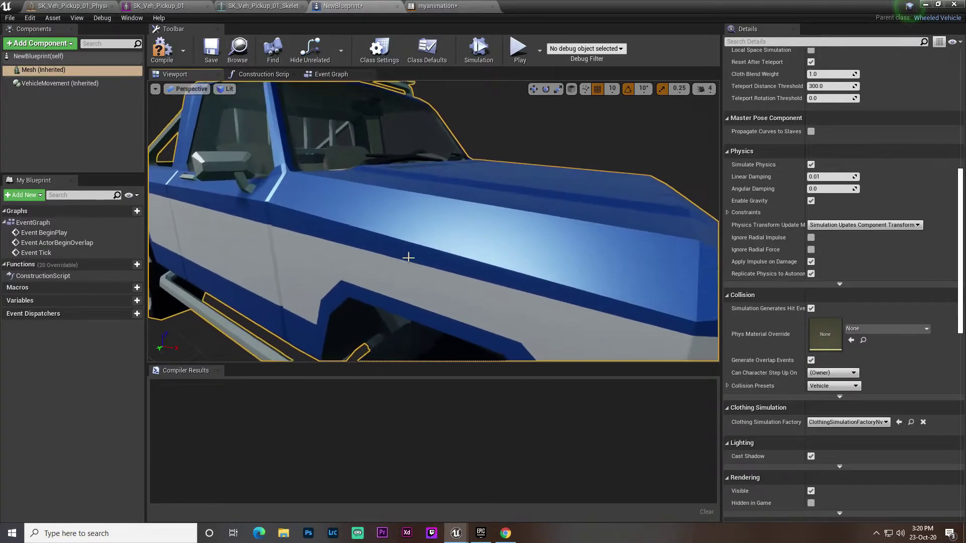
{"action": "left_click", "coordinate": [925, 329]}
{"action": "left_click", "coordinate": [608, 325]}
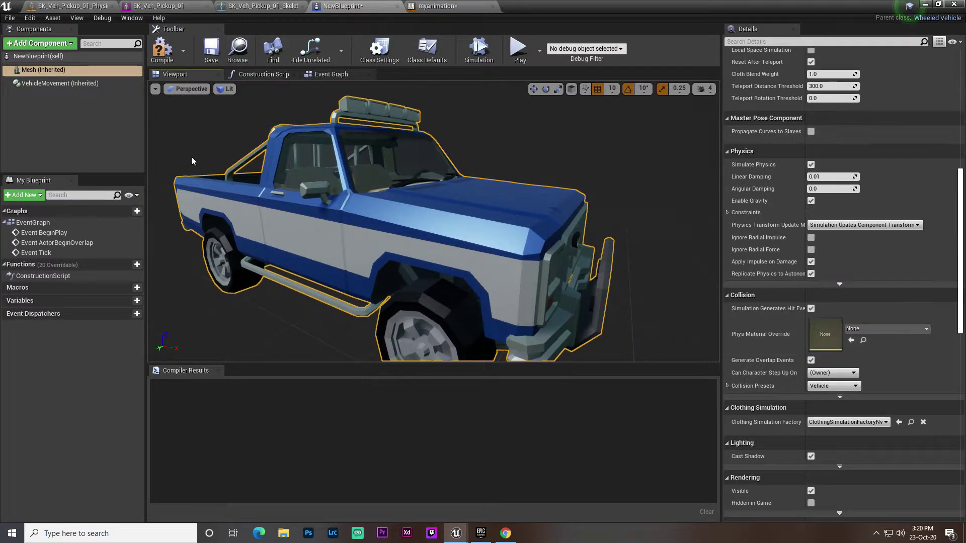
{"action": "left_click", "coordinate": [329, 75]}
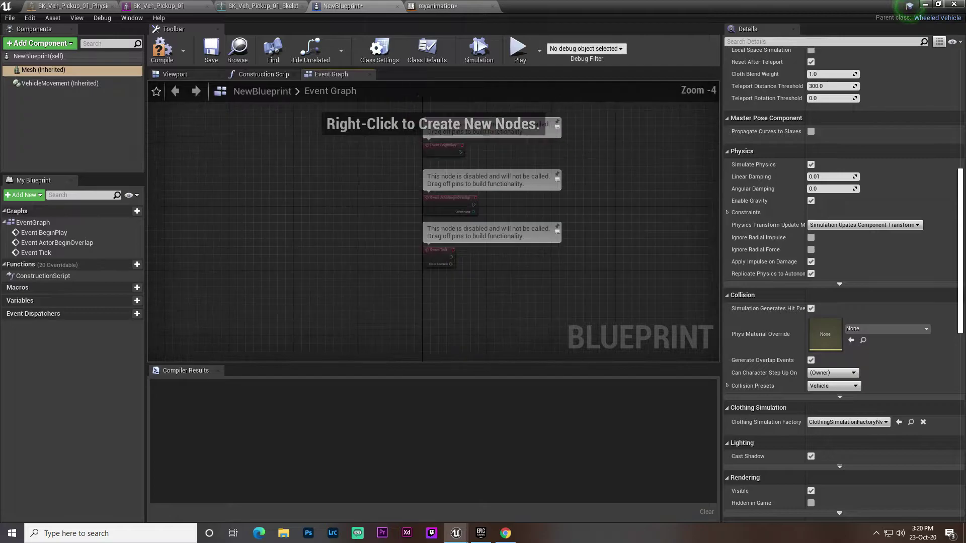
{"action": "left_click_drag", "start_coordinate": [410, 185], "coordinate": [587, 328]}
{"action": "key", "text": "Delete"}
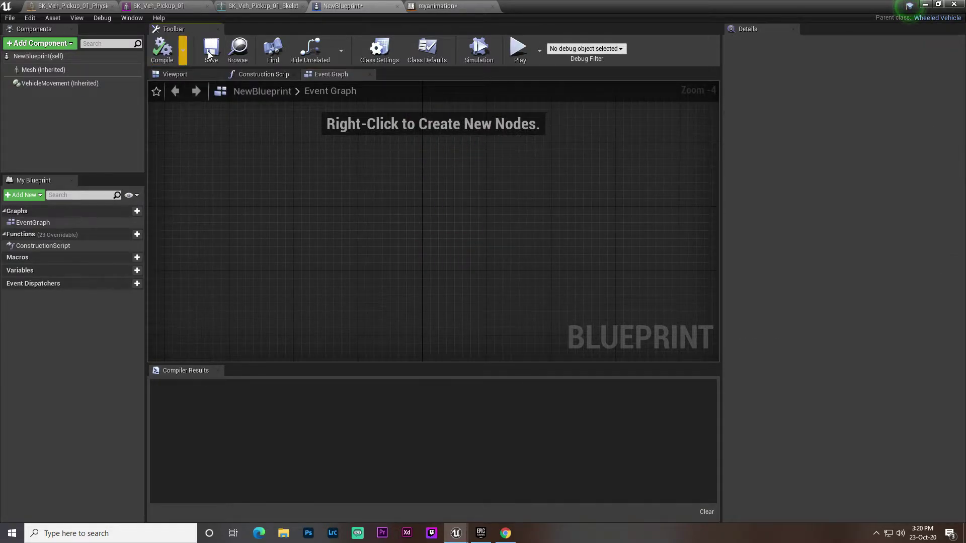
{"action": "left_click", "coordinate": [210, 53]}
Add a Camera component under the pickup's Mesh and place it behind and above the truck
{"action": "left_click", "coordinate": [185, 75]}
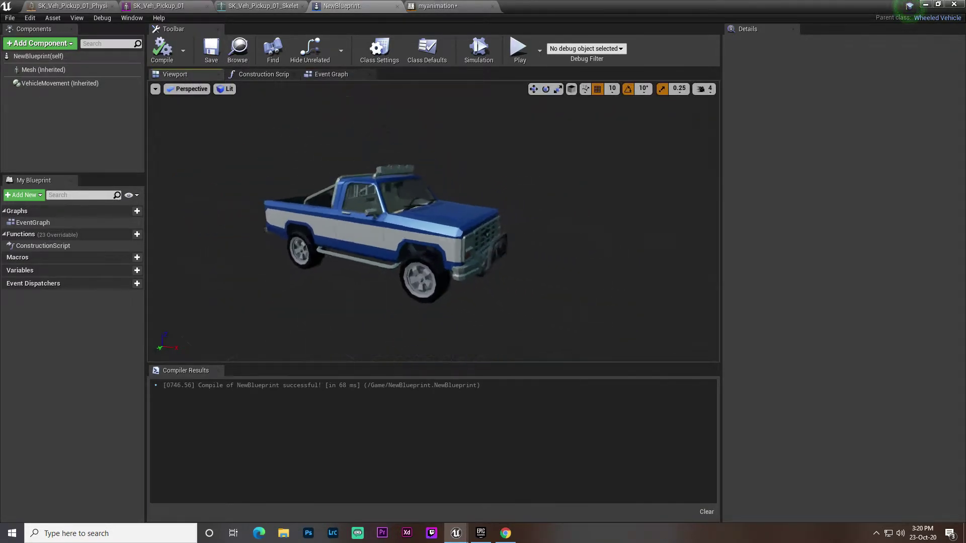
{"action": "left_click", "coordinate": [60, 44]}
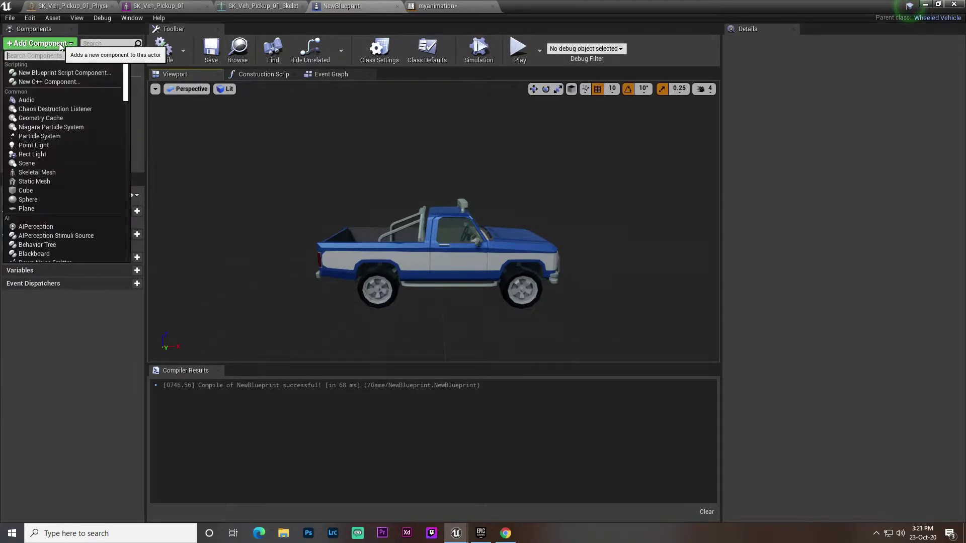
{"action": "type", "text": "ca"}
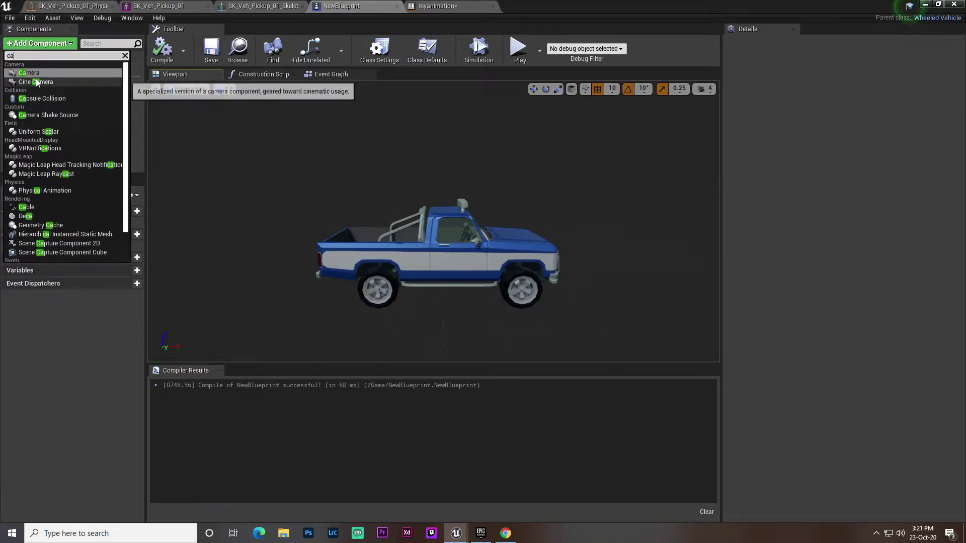
{"action": "left_click", "coordinate": [28, 73]}
{"action": "left_click_drag", "start_coordinate": [473, 288], "coordinate": [215, 272]}
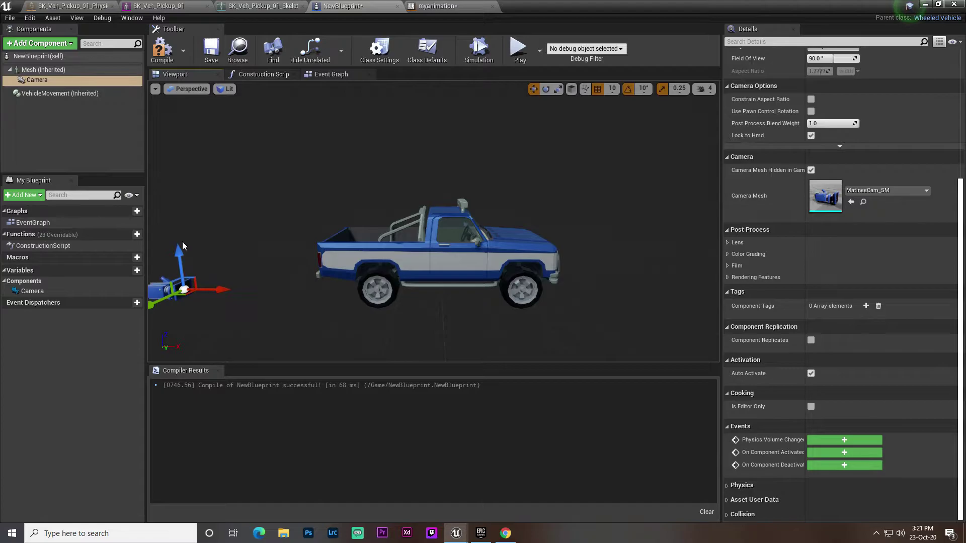
{"action": "left_click_drag", "start_coordinate": [183, 244], "coordinate": [186, 127]}
Tilt the camera down toward the pickup and compile the Blueprint
{"action": "right_click_drag", "start_coordinate": [185, 127], "coordinate": [173, 120]}
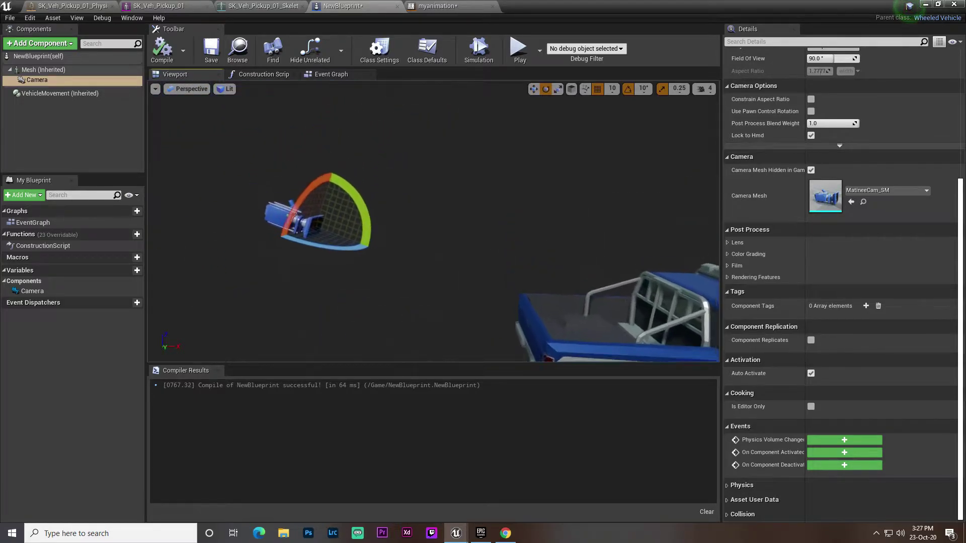
{"action": "right_click_drag", "start_coordinate": [347, 161], "coordinate": [388, 161]}
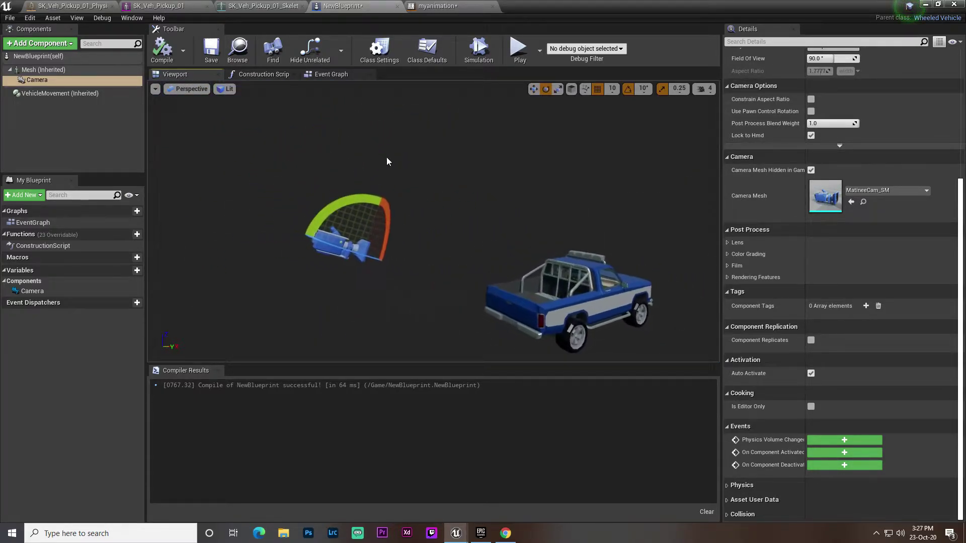
{"action": "left_click_drag", "start_coordinate": [362, 199], "coordinate": [413, 204]}
{"action": "key", "text": "w"}
{"action": "mouse_move", "coordinate": [412, 205]}
{"action": "right_mouse_down"}
{"action": "mouse_move", "coordinate": [465, 211]}
{"action": "mouse_move", "coordinate": [403, 209]}
{"action": "mouse_move", "coordinate": [433, 204]}
{"action": "mouse_move", "coordinate": [415, 203]}
{"action": "right_mouse_up"}
{"action": "left_click", "coordinate": [160, 50]}
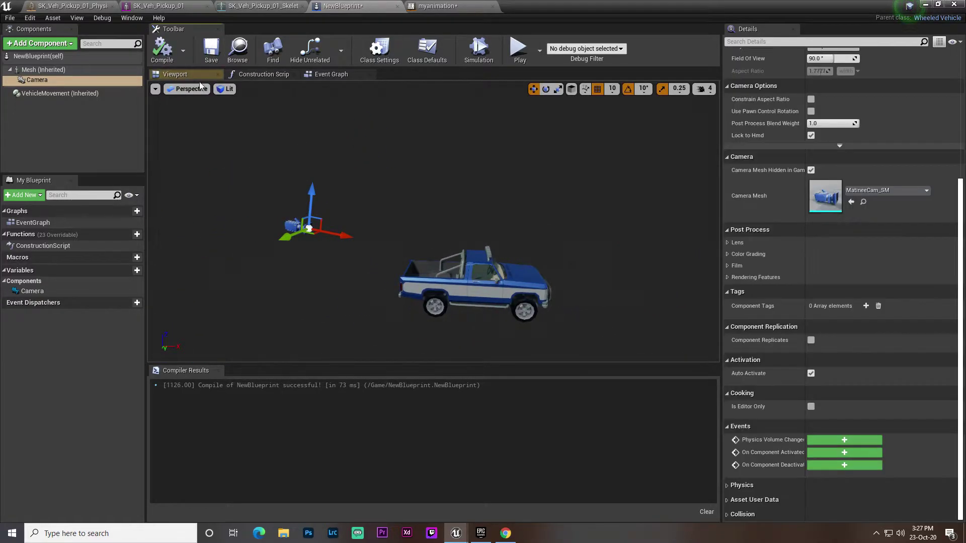
Select the front right wheel bone in SK_Veh_Pickup_01_Skeleton and copy its bone name, SM_Veh_Pickup_Wheel_fr
{"action": "left_click", "coordinate": [262, 6]}
{"action": "right_click_drag", "start_coordinate": [455, 192], "coordinate": [526, 189]}
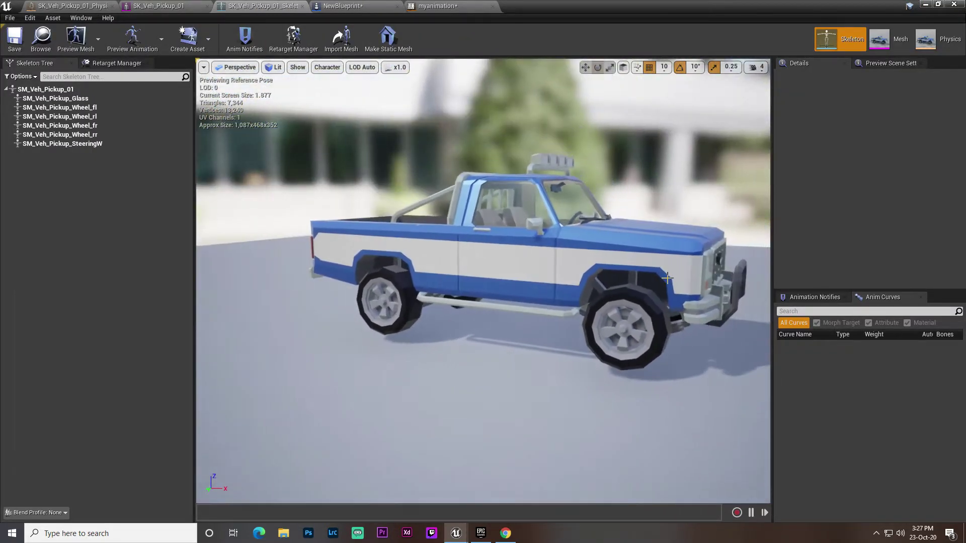
{"action": "left_click", "coordinate": [642, 301]}
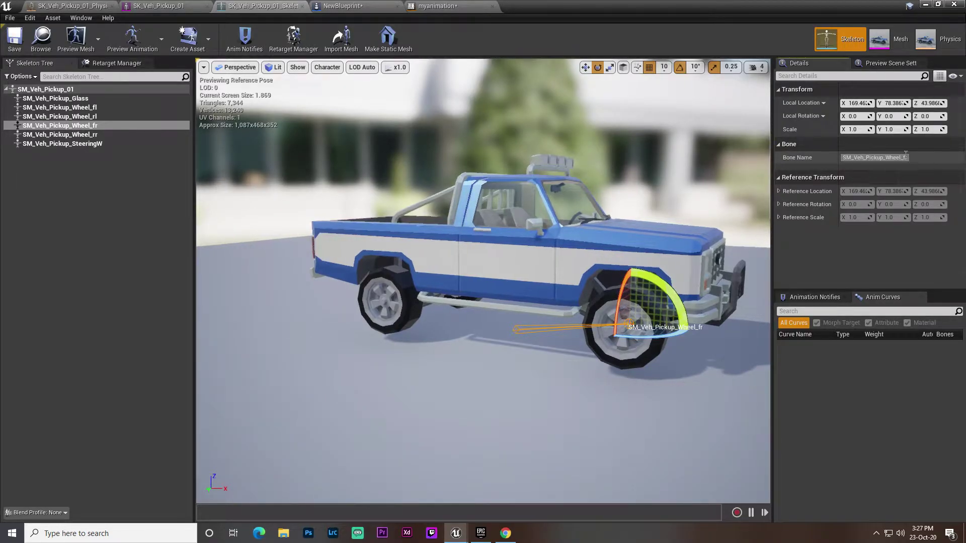
{"action": "right_click", "coordinate": [847, 158]}
{"action": "left_click", "coordinate": [875, 166]}
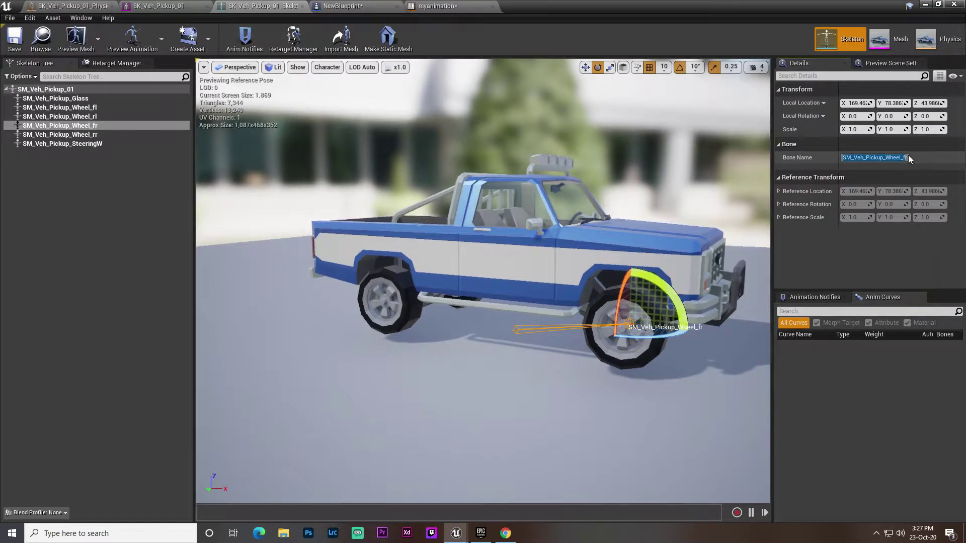
{"action": "right_click", "coordinate": [848, 160]}
{"action": "left_click", "coordinate": [875, 198]}
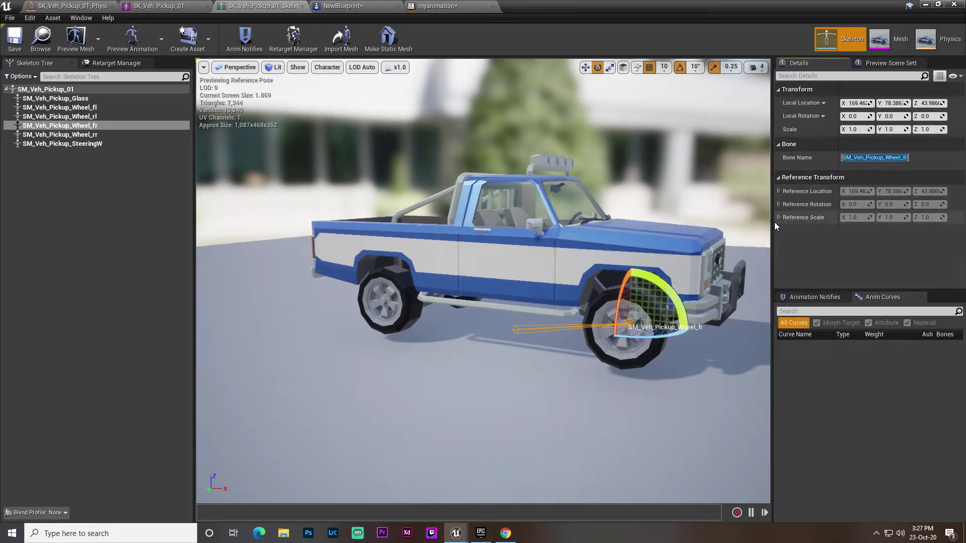
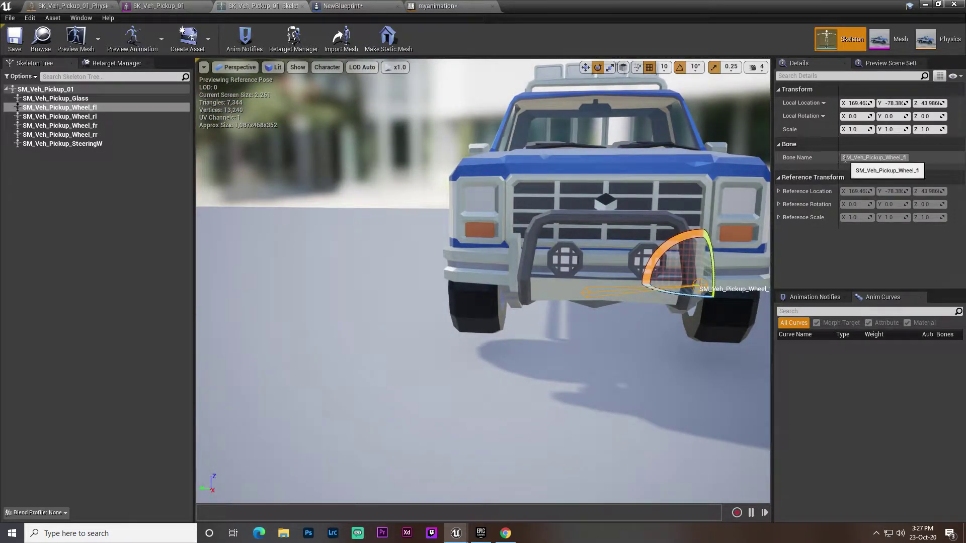
Try to copy the front left wheel's bone name into the Bone Name of wheel setup 1 in NewBlueprint
{"action": "left_click_drag", "start_coordinate": [844, 158], "coordinate": [914, 158]}
{"action": "right_click", "coordinate": [899, 157]}
{"action": "left_click", "coordinate": [911, 192]}
{"action": "left_click", "coordinate": [342, 6]}
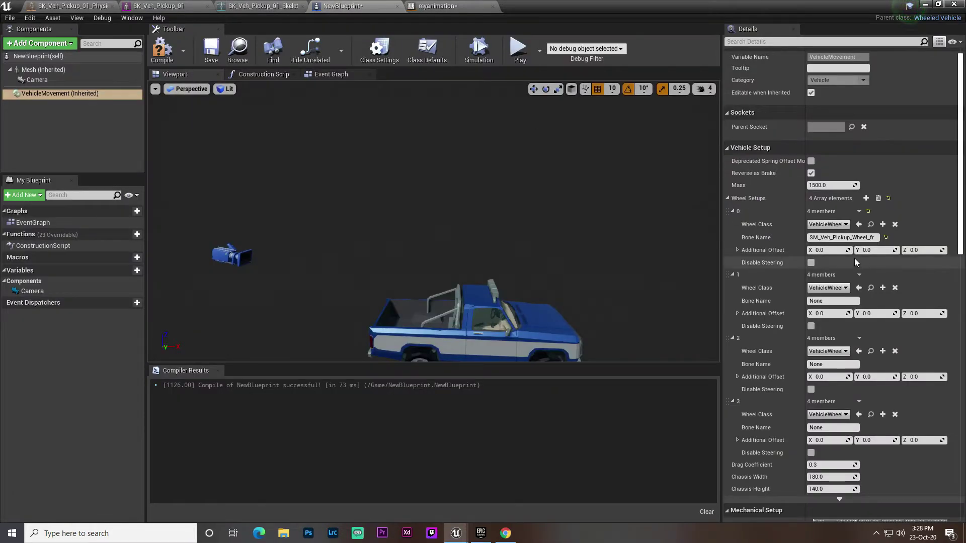
{"action": "left_click", "coordinate": [844, 301]}
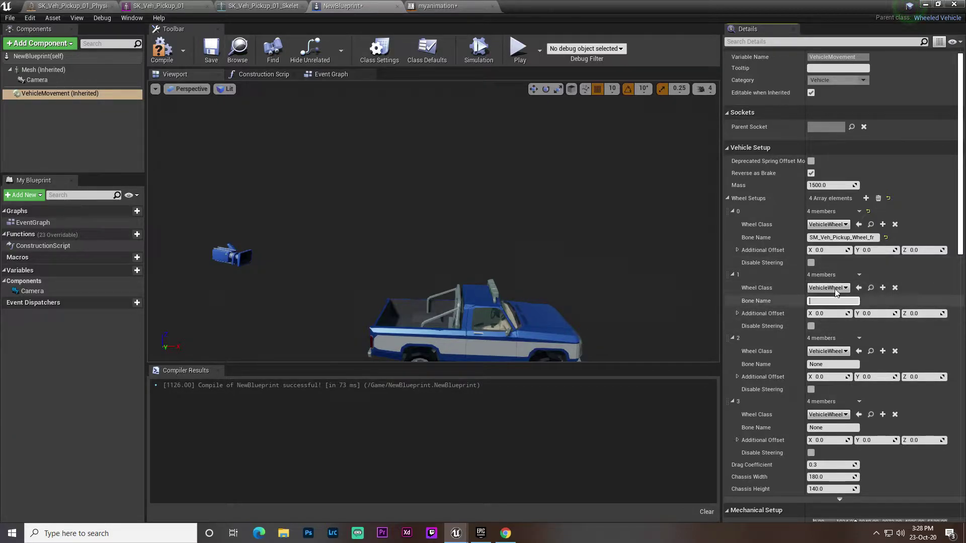
Copy the front left wheel's bone name from the skeleton and set wheel setup 1's Bone Name to SM_Veh_Pickup_Wheel_fl
{"action": "left_click", "coordinate": [238, 5]}
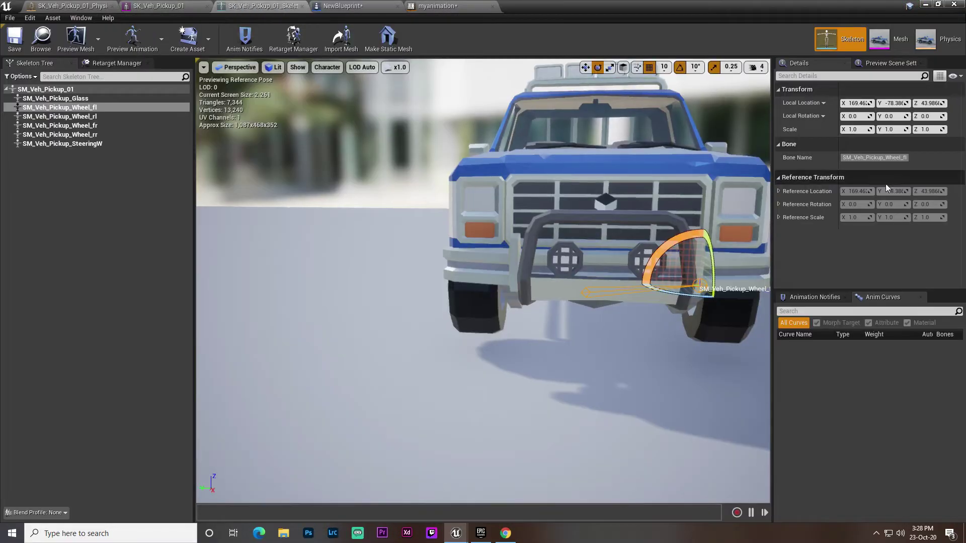
{"action": "left_click_drag", "start_coordinate": [846, 158], "coordinate": [925, 161]}
{"action": "right_click", "coordinate": [893, 160]}
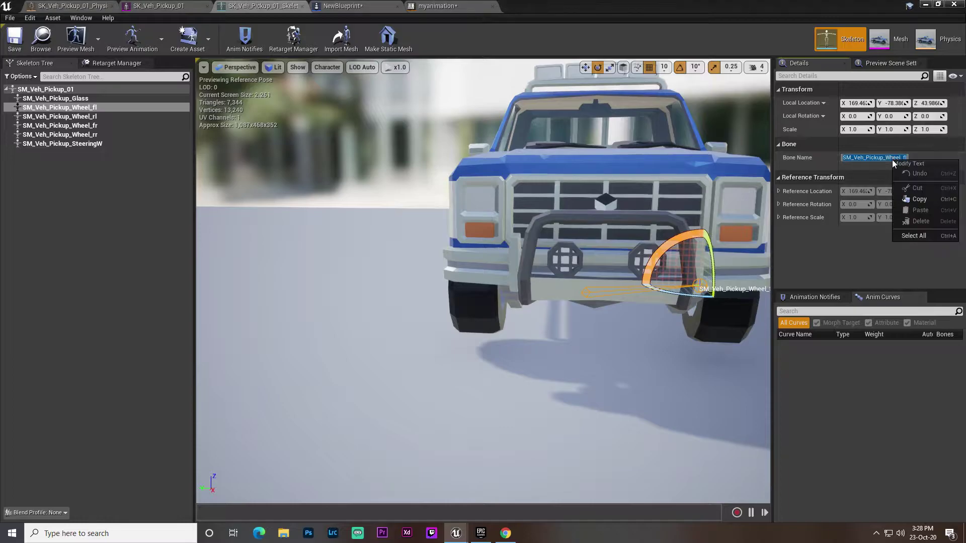
{"action": "left_click", "coordinate": [902, 204]}
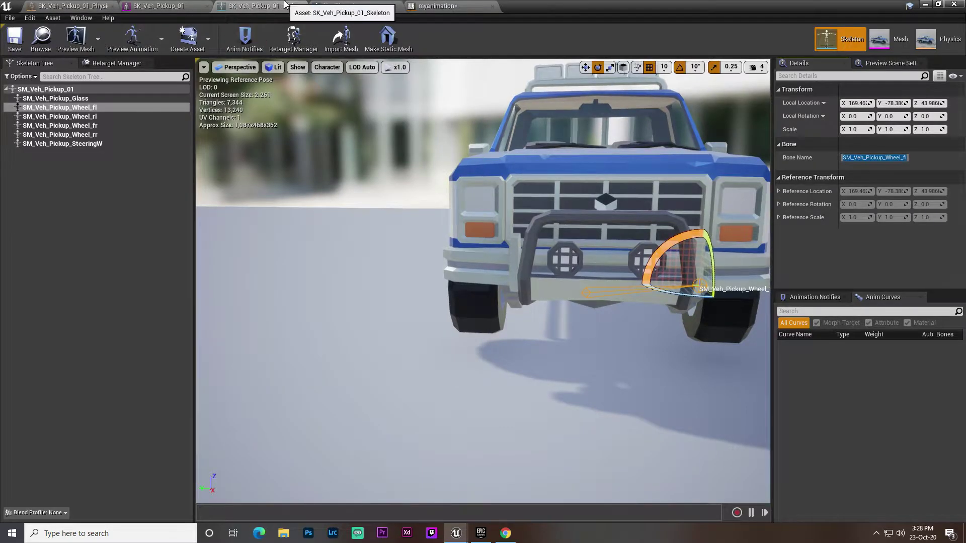
{"action": "left_click", "coordinate": [342, 6]}
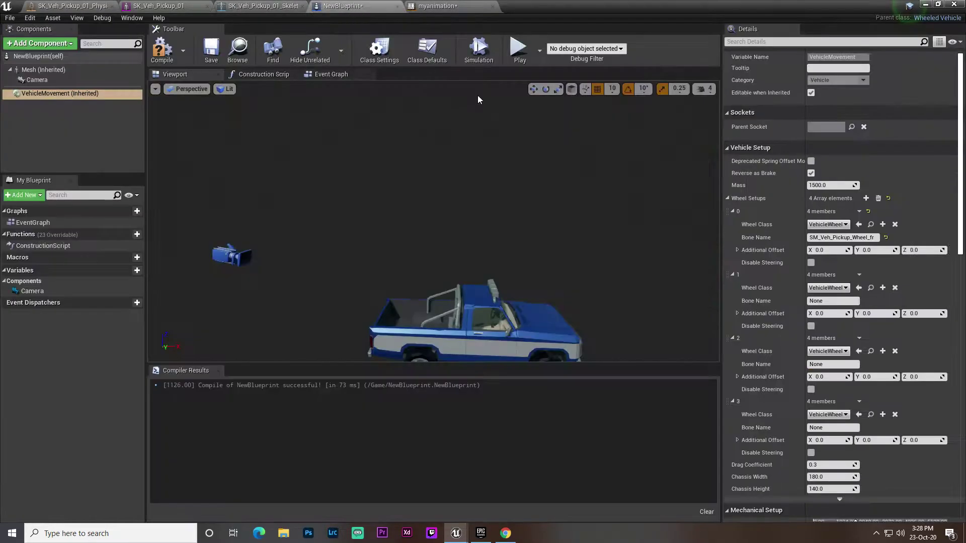
{"action": "left_click", "coordinate": [826, 300]}
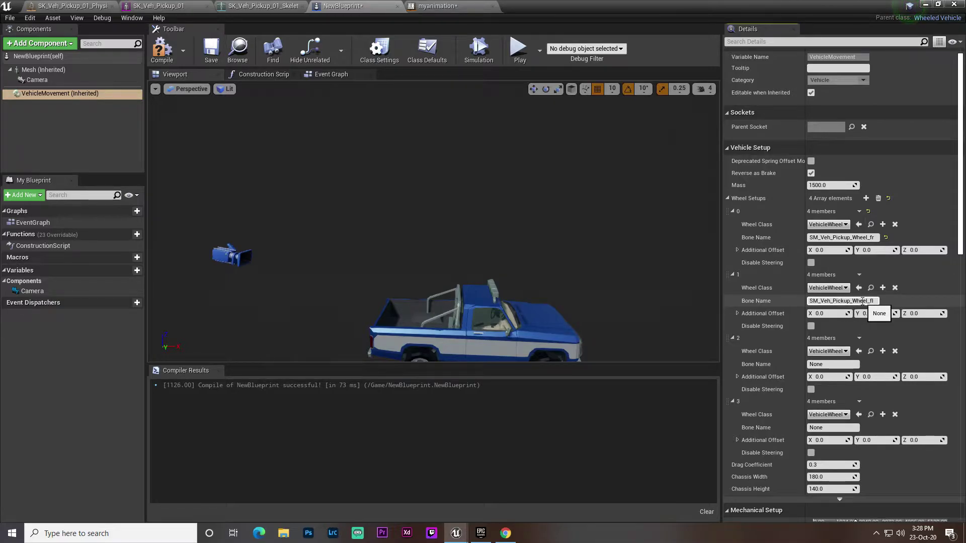
{"action": "key", "text": "Return"}
Copy the rear left wheel's bone name from the skeleton and set wheel setup 2's Bone Name to SM_Veh_Pickup_Wheel_rl
{"action": "scroll", "coordinate": [844, 363], "scroll_direction": "down", "scroll_amount": 3}
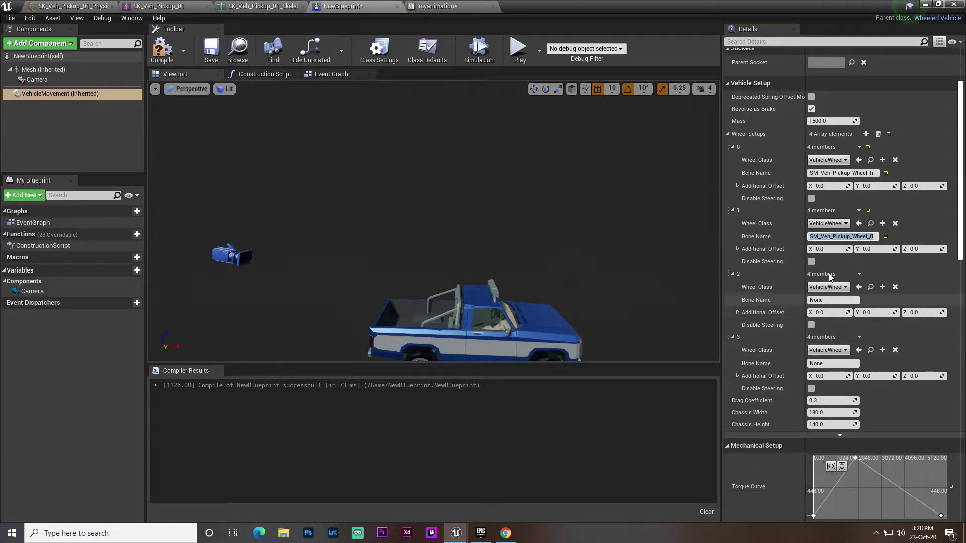
{"action": "left_click", "coordinate": [272, 4]}
{"action": "left_click_drag", "start_coordinate": [435, 258], "coordinate": [750, 258], "text": "alt"}
{"action": "left_click", "coordinate": [451, 293]}
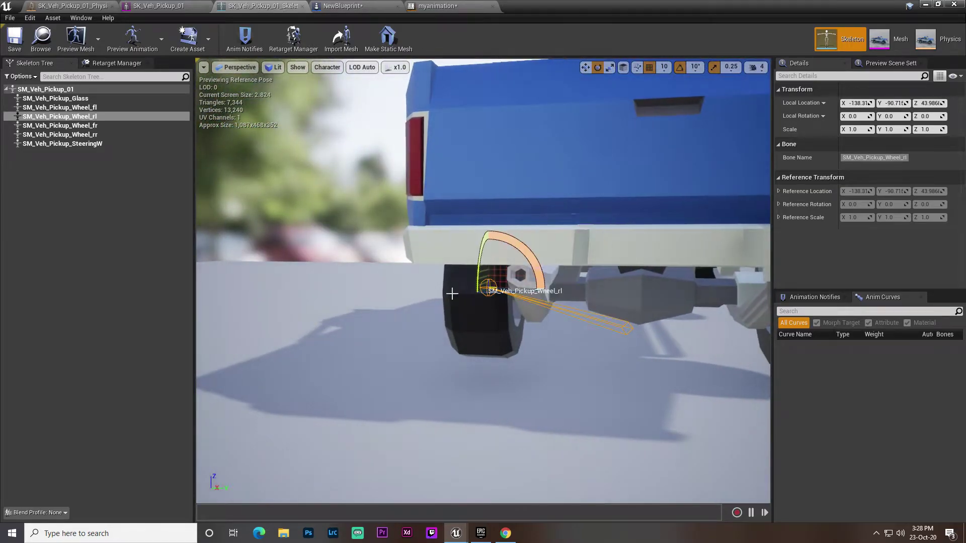
{"action": "right_click_drag", "start_coordinate": [450, 293], "coordinate": [482, 277]}
{"action": "key", "text": "s"}
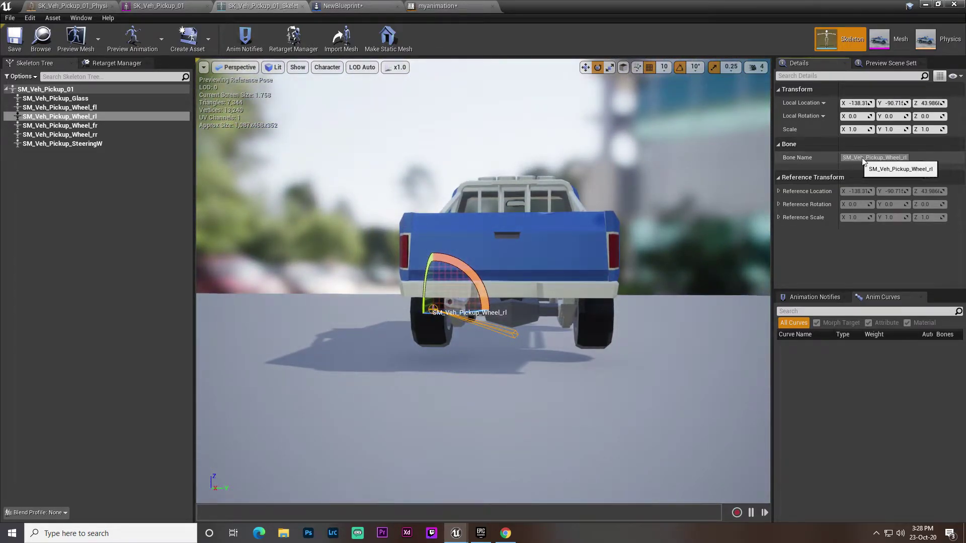
{"action": "left_click", "coordinate": [839, 157]}
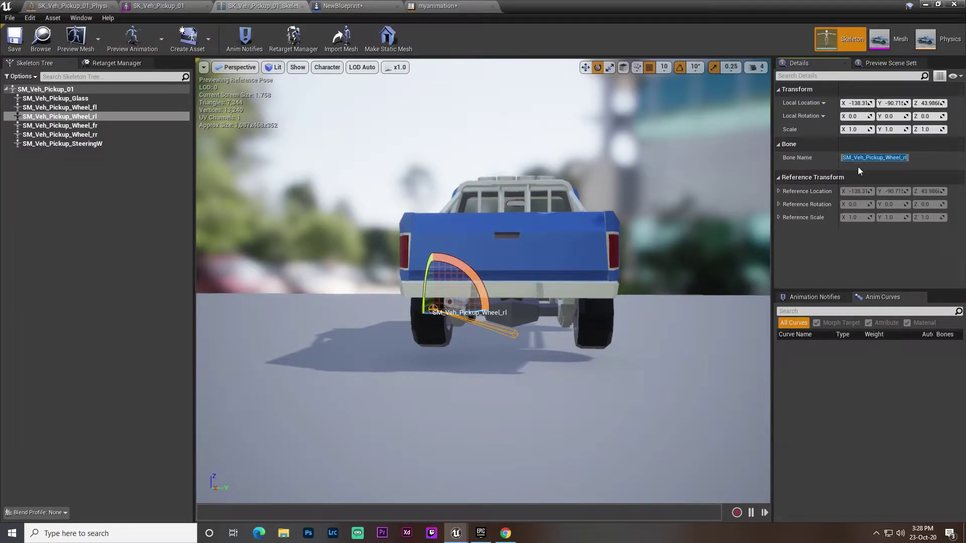
{"action": "right_click", "coordinate": [861, 157]}
{"action": "left_click", "coordinate": [886, 196]}
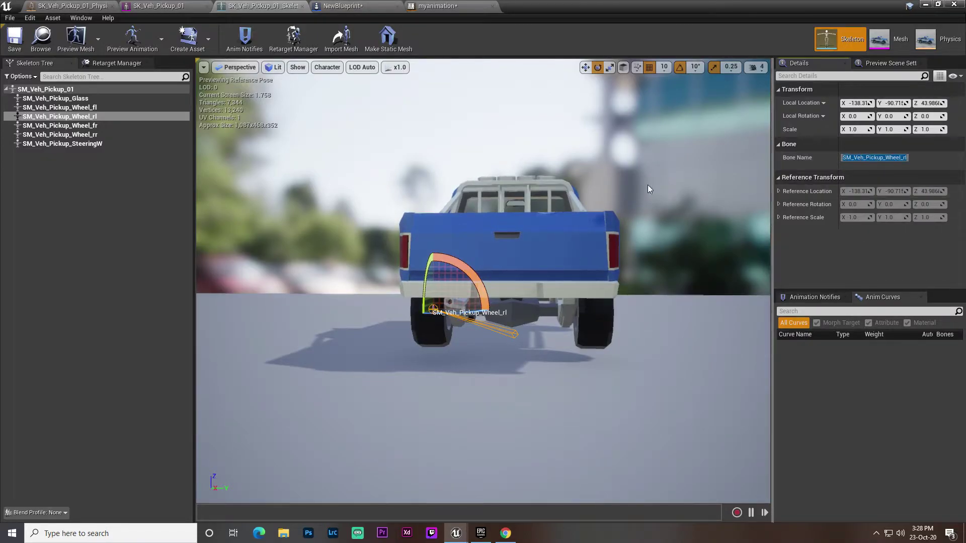
{"action": "left_click", "coordinate": [338, 6]}
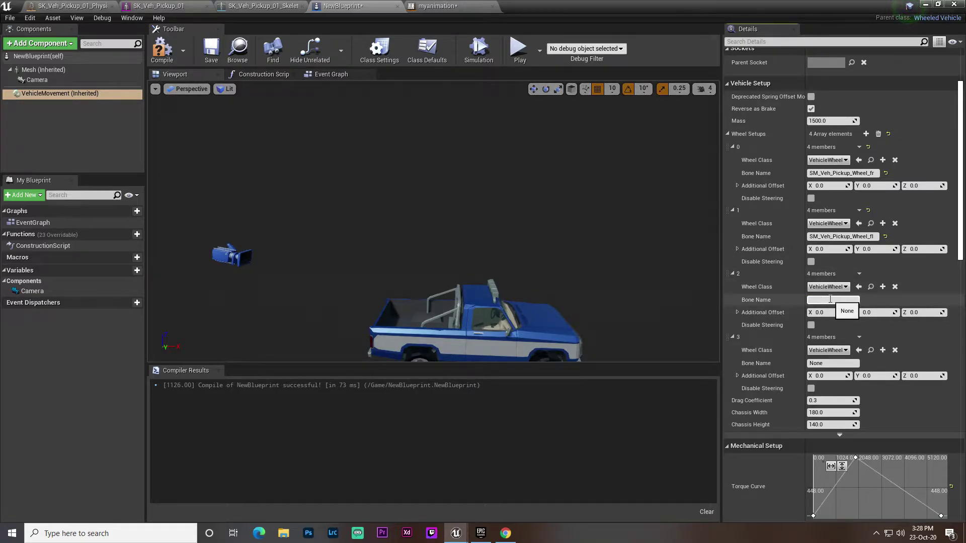
{"action": "key", "text": "ctrl+v"}
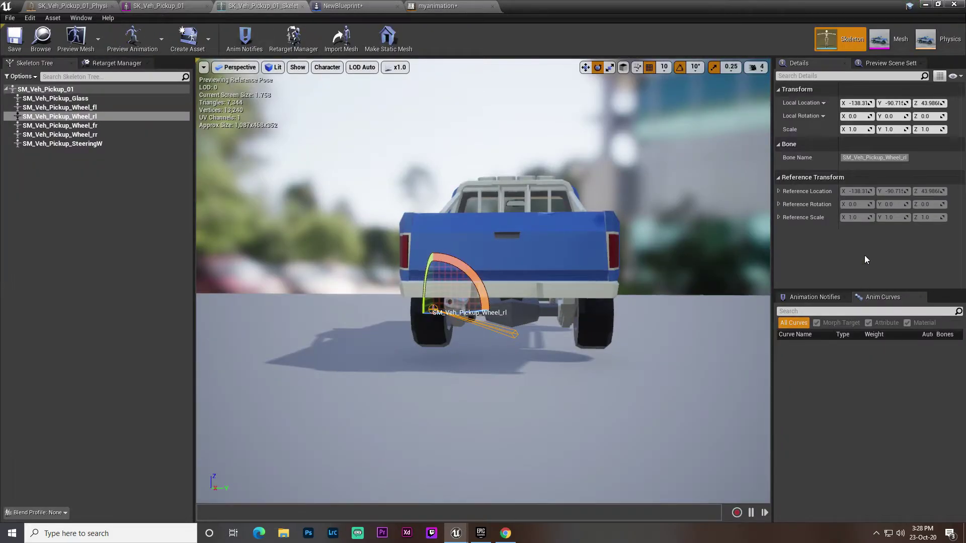
Copy the rear right wheel's bone name, set wheel setup 3's Bone Name to SM_Veh_Pickup_Wheel_rr, and compile the Blueprint
{"action": "left_click", "coordinate": [608, 313]}
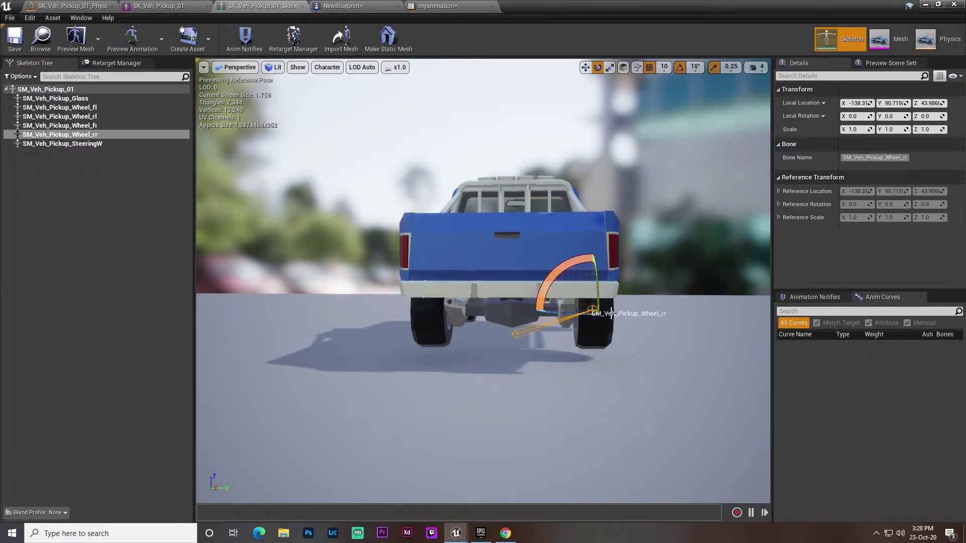
{"action": "double_click", "coordinate": [844, 158]}
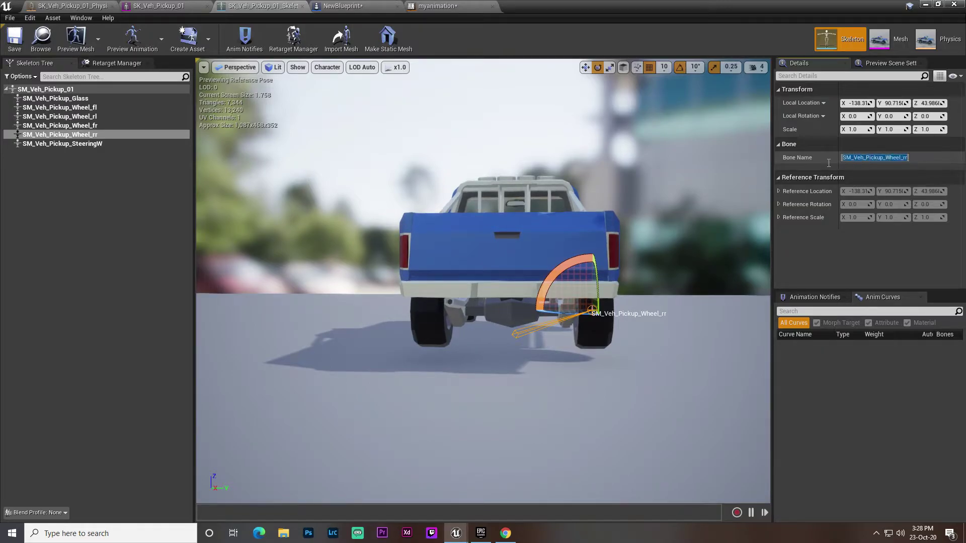
{"action": "right_click", "coordinate": [858, 159]}
{"action": "left_click", "coordinate": [884, 198]}
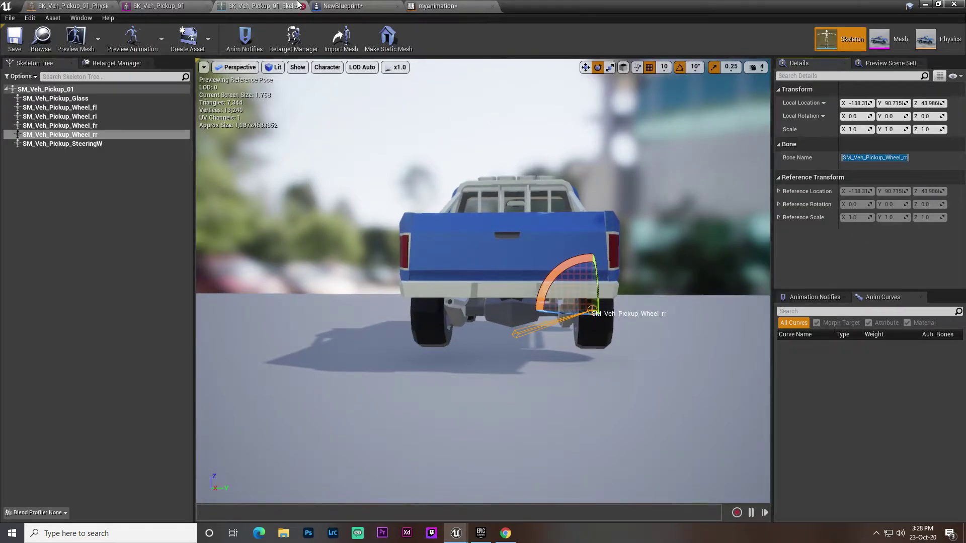
{"action": "left_click", "coordinate": [342, 5]}
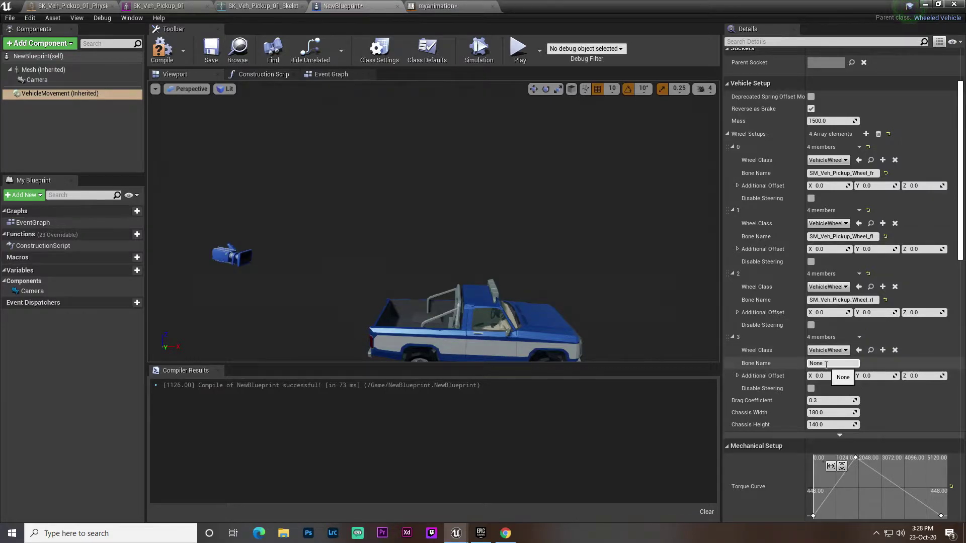
{"action": "key", "text": "ctrl+v"}
{"action": "key", "text": "Return"}
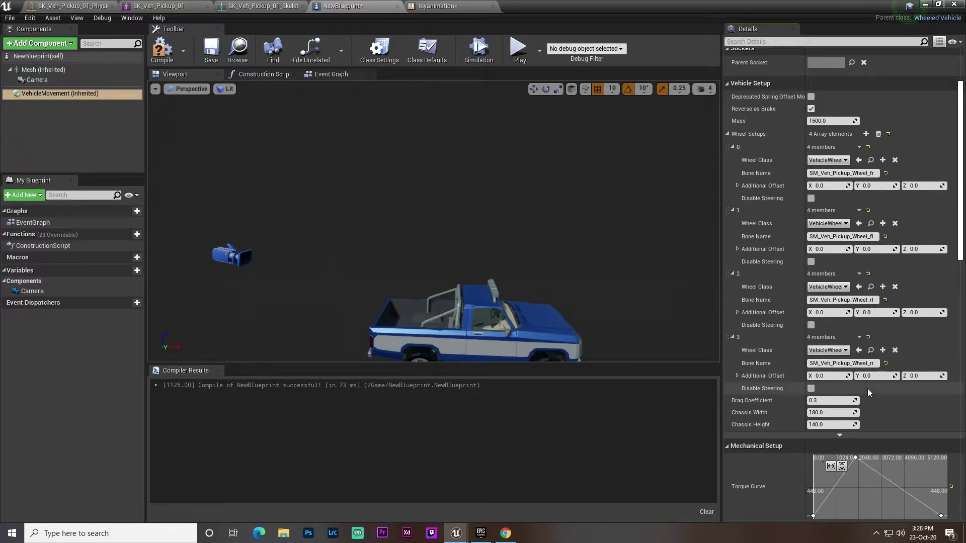
{"action": "left_click", "coordinate": [161, 48]}
{"action": "right_click_drag", "start_coordinate": [433, 221], "coordinate": [433, 201]}
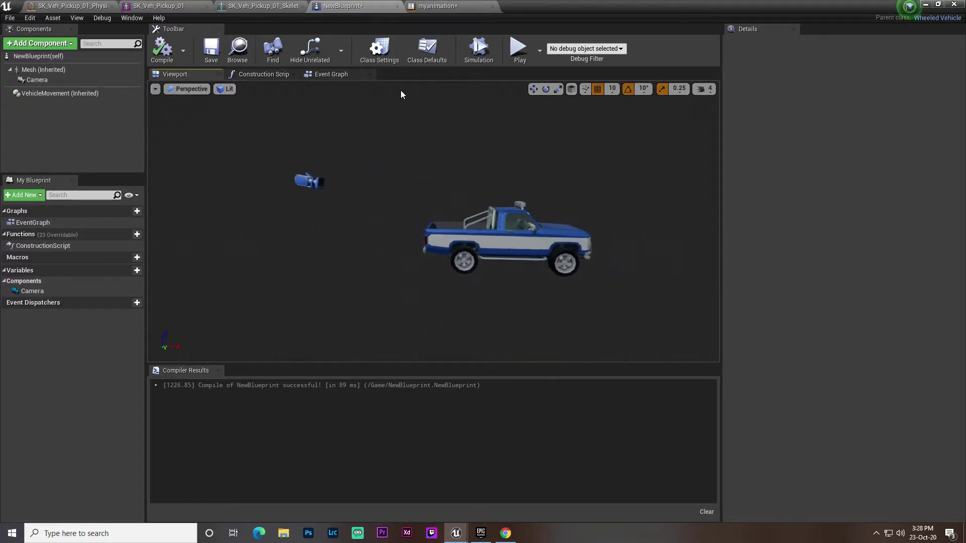
Try to find a W keyboard event for NewBlueprint's Event Graph and recompile the Blueprint
{"action": "left_click", "coordinate": [320, 77]}
{"action": "right_click", "coordinate": [368, 174]}
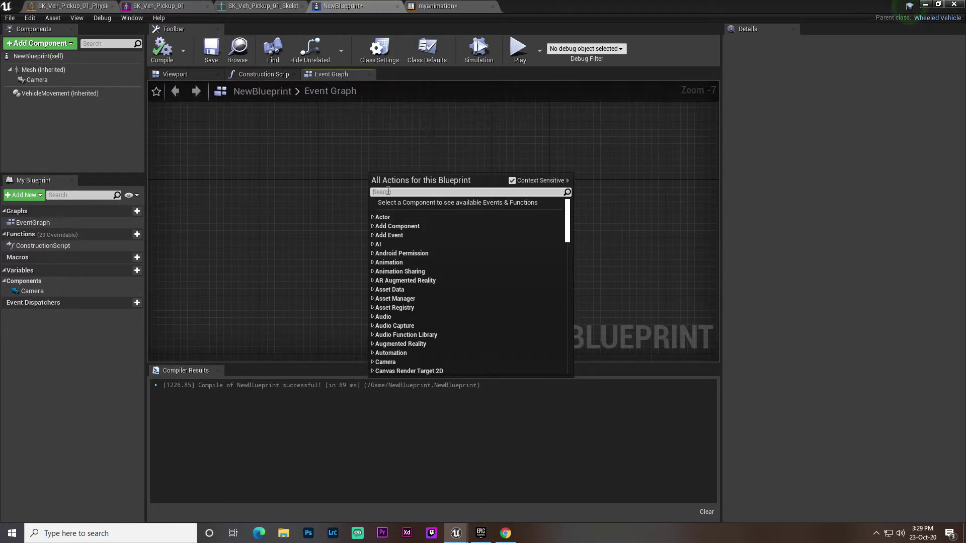
{"action": "type", "text": "w keybor"}
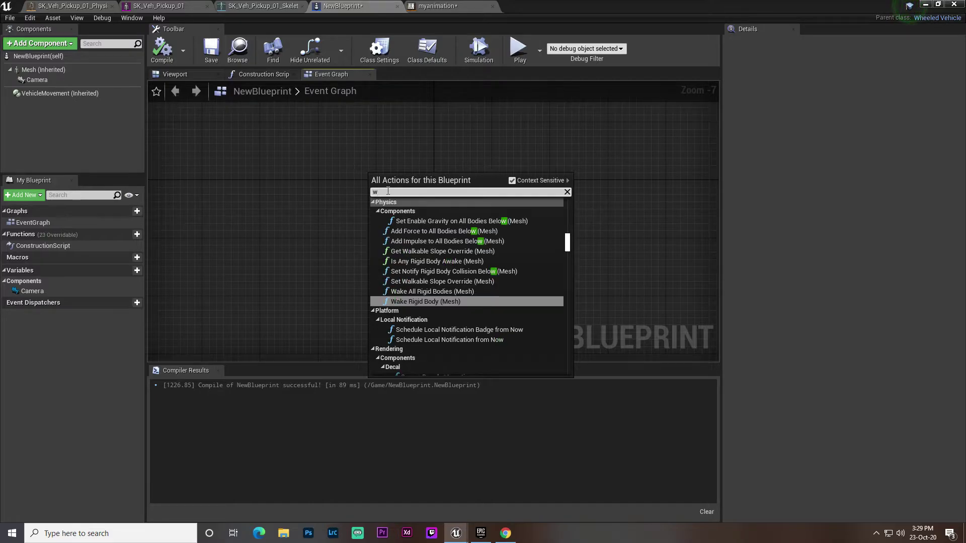
{"action": "left_click", "coordinate": [326, 135]}
{"action": "left_click", "coordinate": [167, 61]}
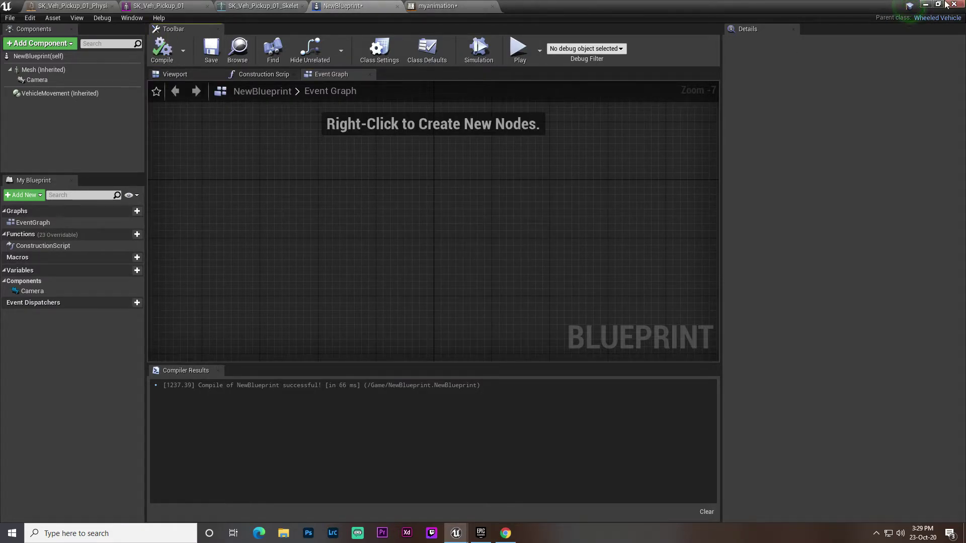
{"action": "left_click", "coordinate": [925, 4]}
{"action": "left_click", "coordinate": [402, 52]}
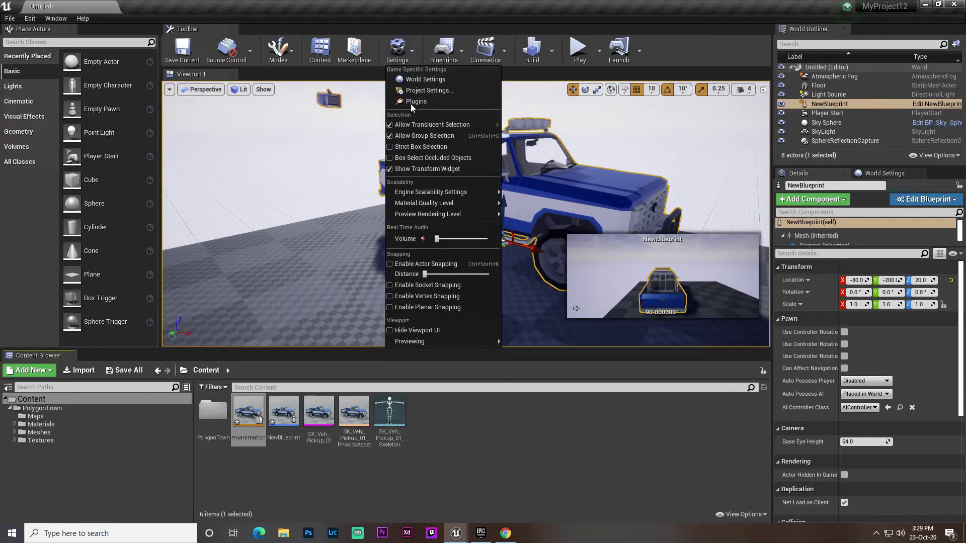
{"action": "left_click", "coordinate": [414, 93]}
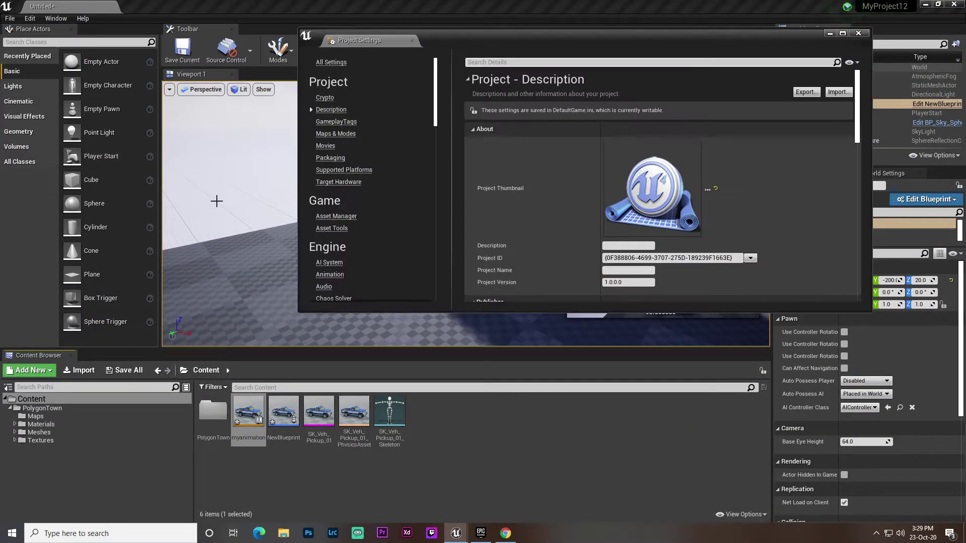
{"action": "scroll", "coordinate": [337, 227], "scroll_direction": "down", "scroll_amount": 5}
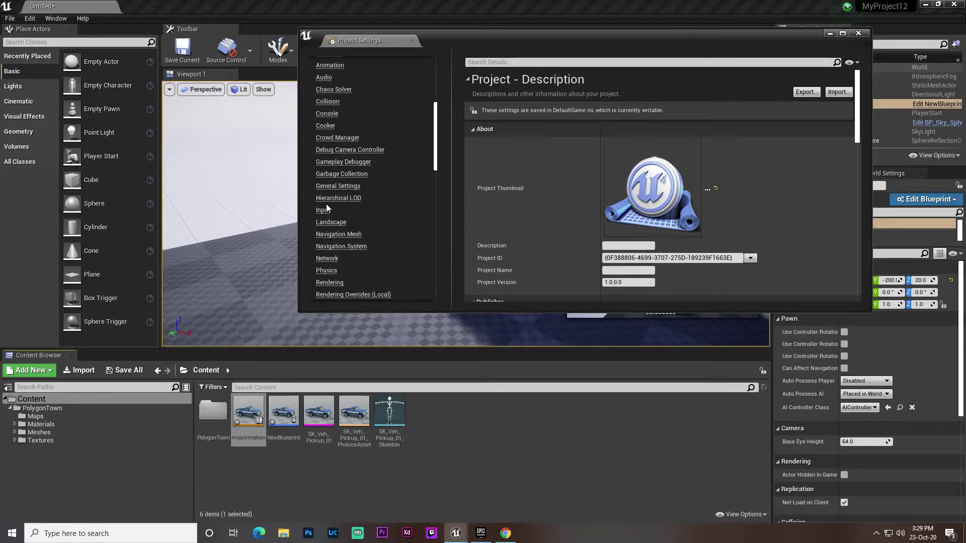
{"action": "left_click", "coordinate": [323, 210]}
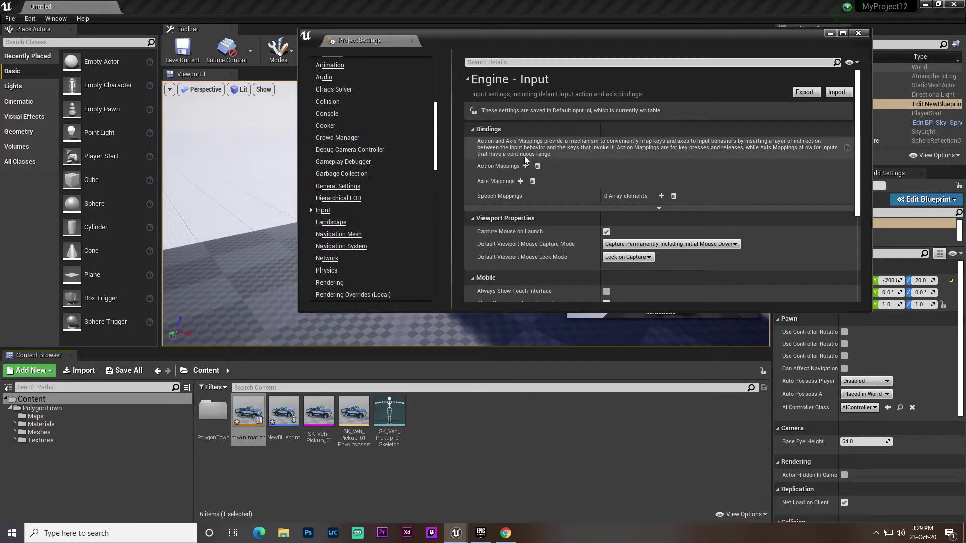
{"action": "scroll", "coordinate": [528, 155], "scroll_direction": "down", "scroll_amount": 2}
{"action": "scroll", "coordinate": [764, 113], "scroll_direction": "up", "scroll_amount": 2}
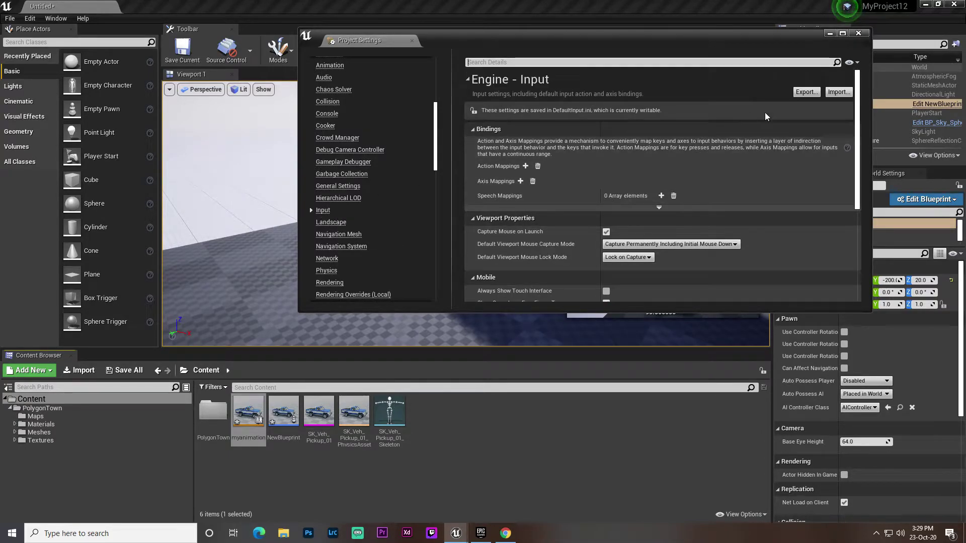
{"action": "left_click", "coordinate": [837, 91]}
{"action": "left_click", "coordinate": [349, 206]}
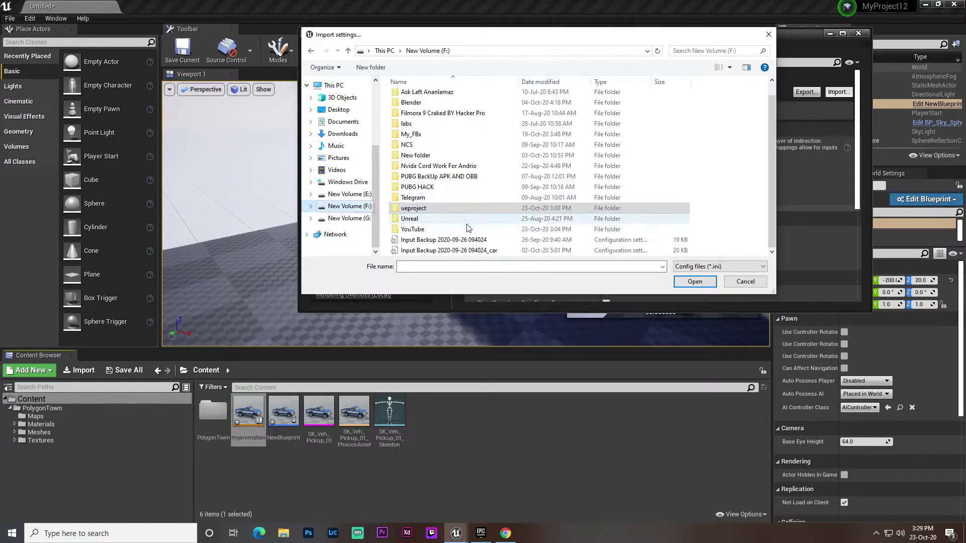
{"action": "double_click", "coordinate": [468, 250]}
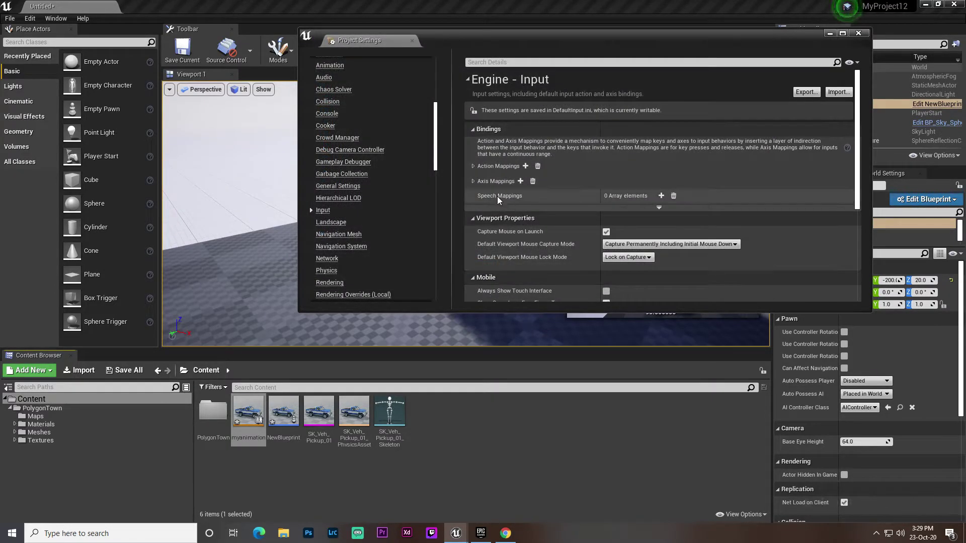
Examine the imported Axis Mappings and the keys assigned to MoveForward, and close the Project Settings
{"action": "left_click", "coordinate": [473, 181]}
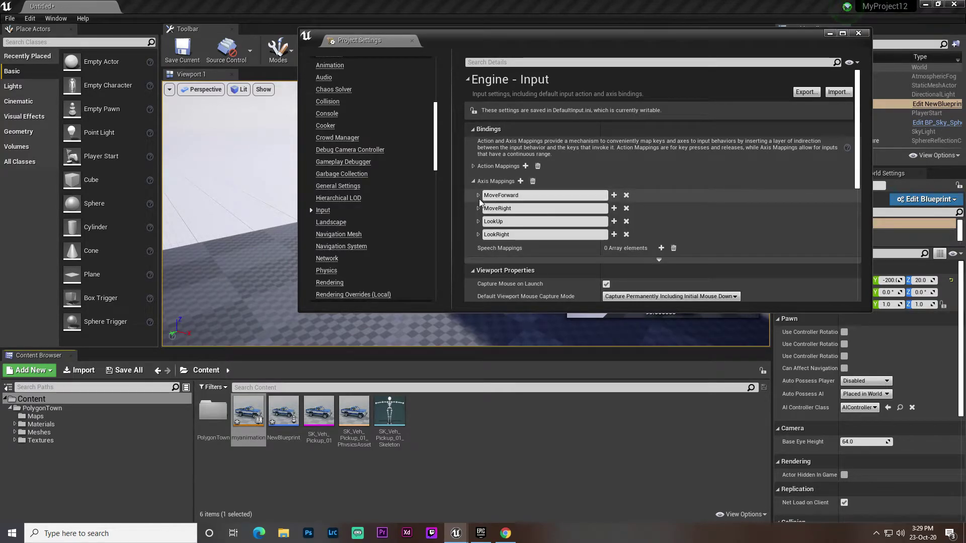
{"action": "left_click", "coordinate": [479, 196]}
{"action": "scroll", "coordinate": [473, 151], "scroll_direction": "down", "scroll_amount": 2}
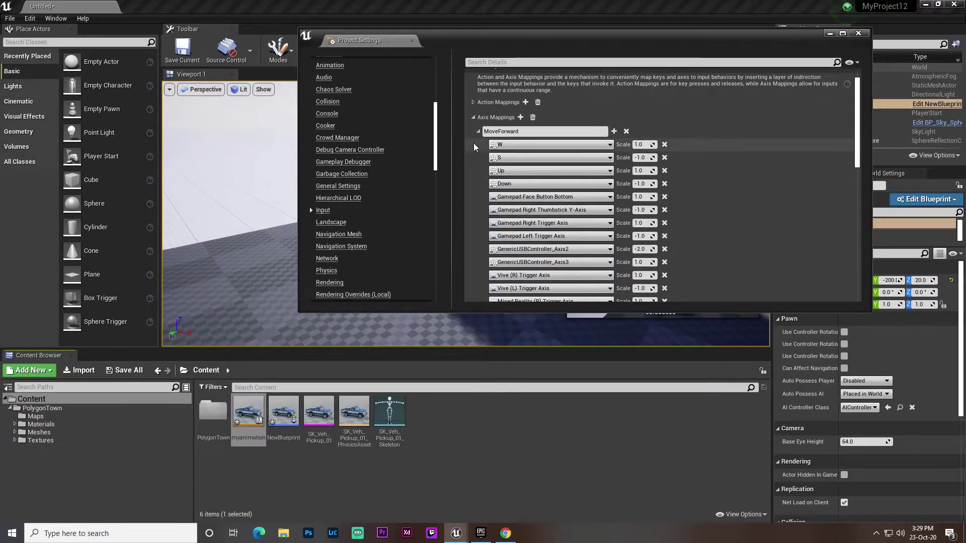
{"action": "left_click", "coordinate": [478, 131]}
{"action": "left_click", "coordinate": [478, 145]}
{"action": "left_click", "coordinate": [478, 144]}
{"action": "left_click", "coordinate": [478, 170]}
{"action": "left_click", "coordinate": [477, 170]}
{"action": "left_click", "coordinate": [477, 171]}
{"action": "left_click", "coordinate": [478, 171]}
{"action": "left_click", "coordinate": [858, 33]}
Reopen NewBlueprint and try to find a moveto action for its Event Graph
{"action": "double_click", "coordinate": [285, 410]}
{"action": "left_click", "coordinate": [161, 45]}
{"action": "right_click", "coordinate": [341, 176]}
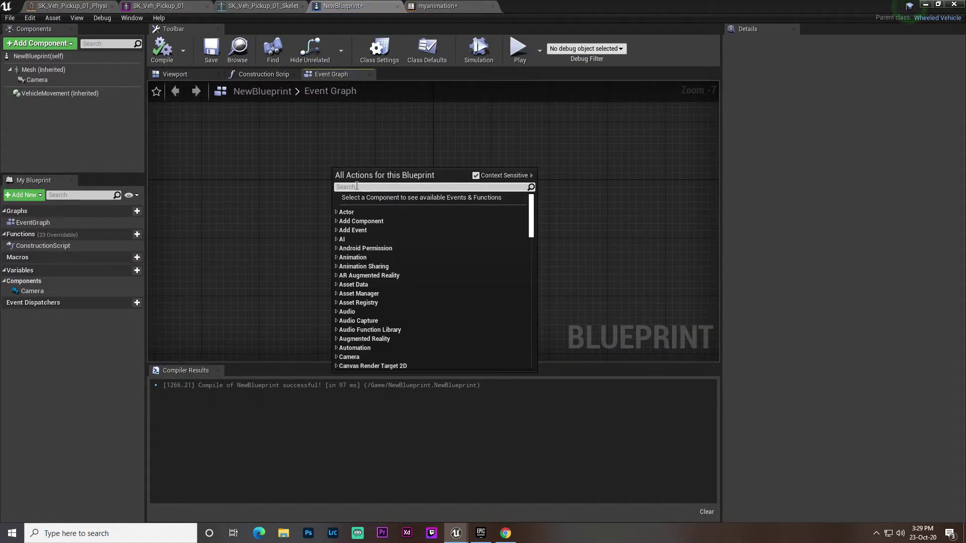
{"action": "type", "text": "move"}
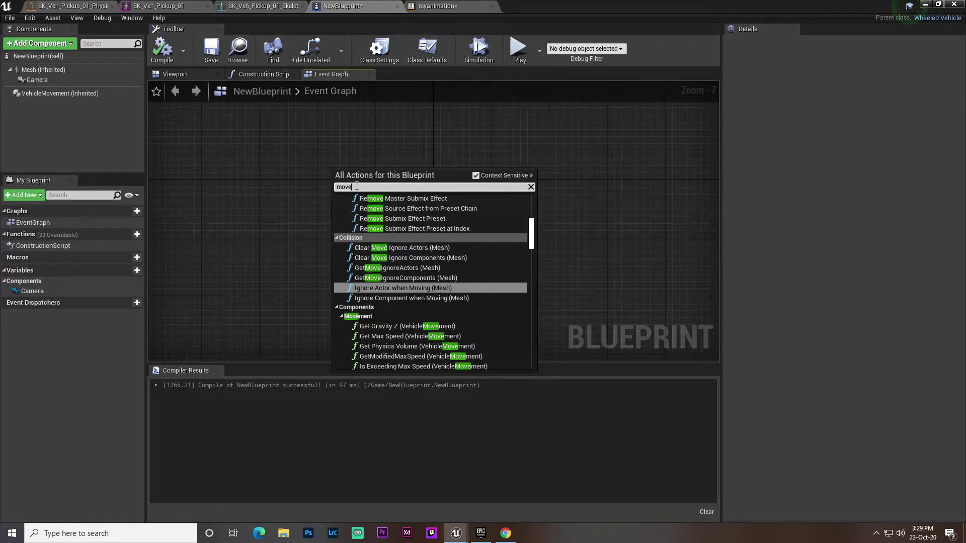
{"action": "type", "text": "to"}
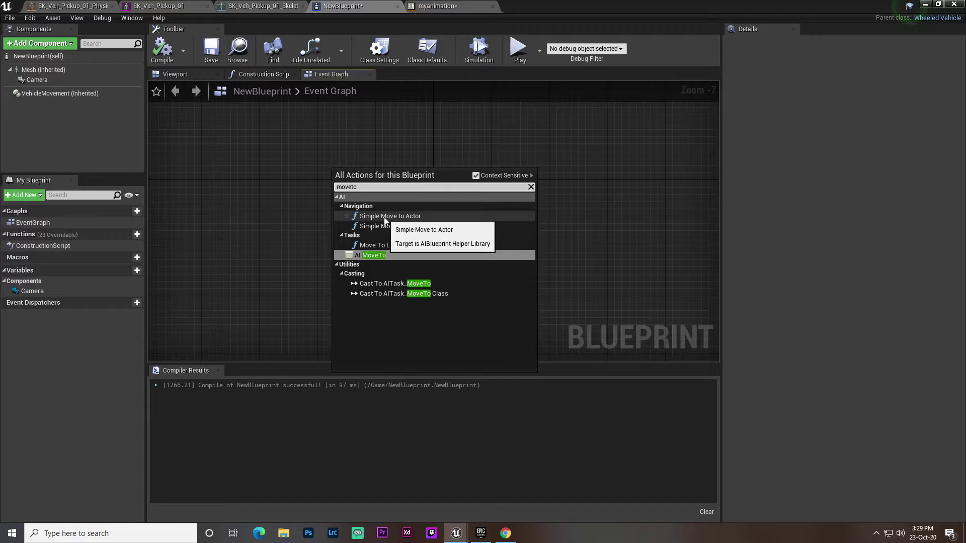
{"action": "left_click", "coordinate": [432, 115]}
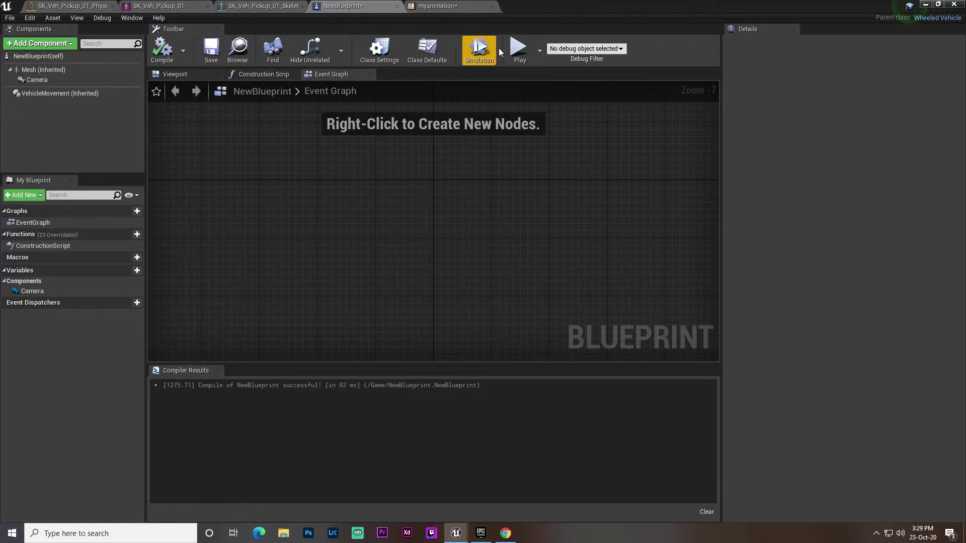
Compile and save NewBlueprint, and save all remaining content with the level named Untitled
{"action": "left_click", "coordinate": [162, 52]}
{"action": "left_click", "coordinate": [212, 52]}
{"action": "left_click", "coordinate": [925, 4]}
{"action": "left_click", "coordinate": [124, 370]}
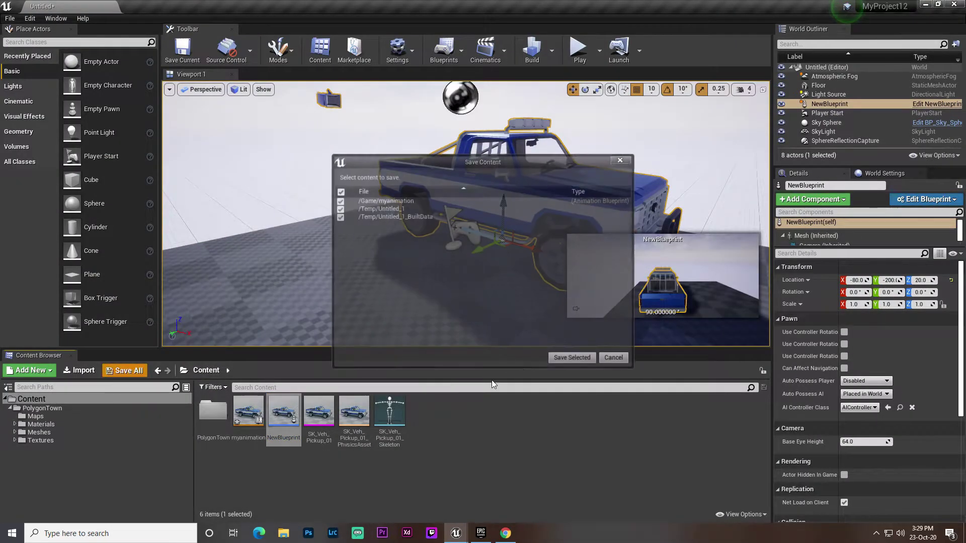
{"action": "left_click", "coordinate": [574, 359]}
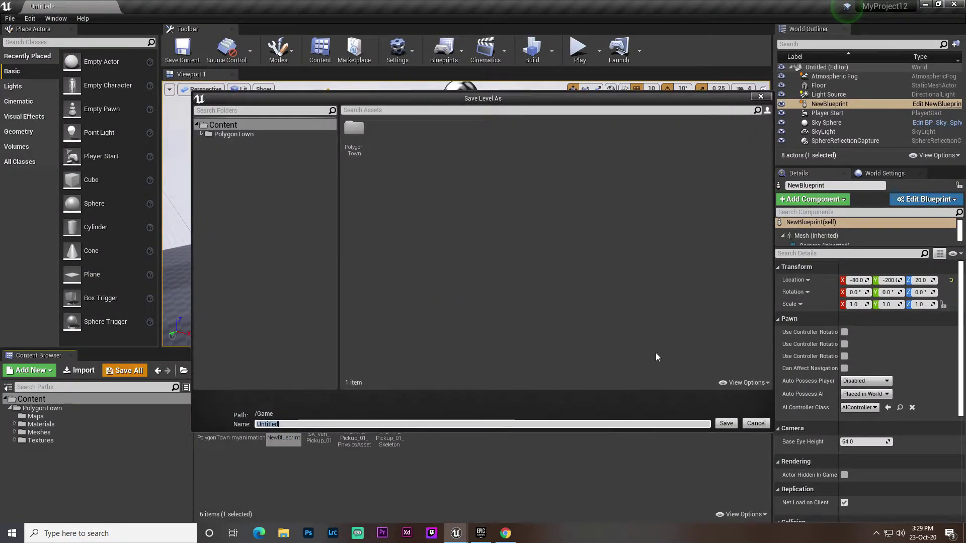
{"action": "left_click", "coordinate": [727, 423]}
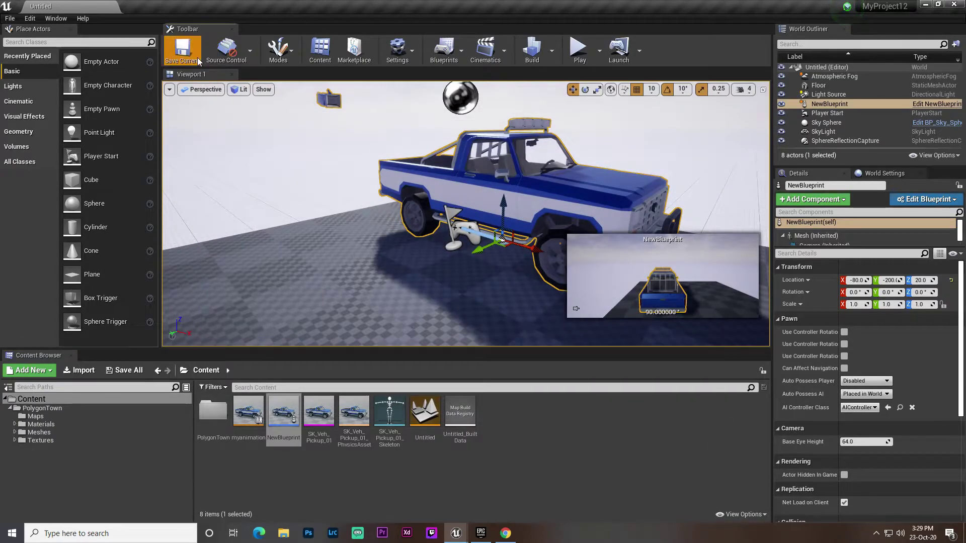
Close the editor, restart Unreal Engine from the desktop and reopen MyProject12
{"action": "left_click", "coordinate": [953, 5]}
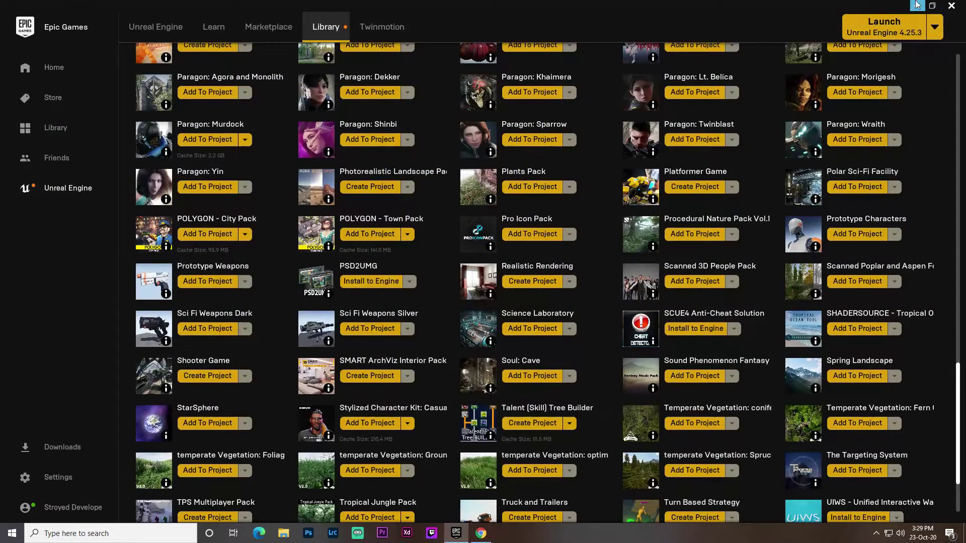
{"action": "left_click", "coordinate": [918, 5]}
{"action": "double_click", "coordinate": [101, 141]}
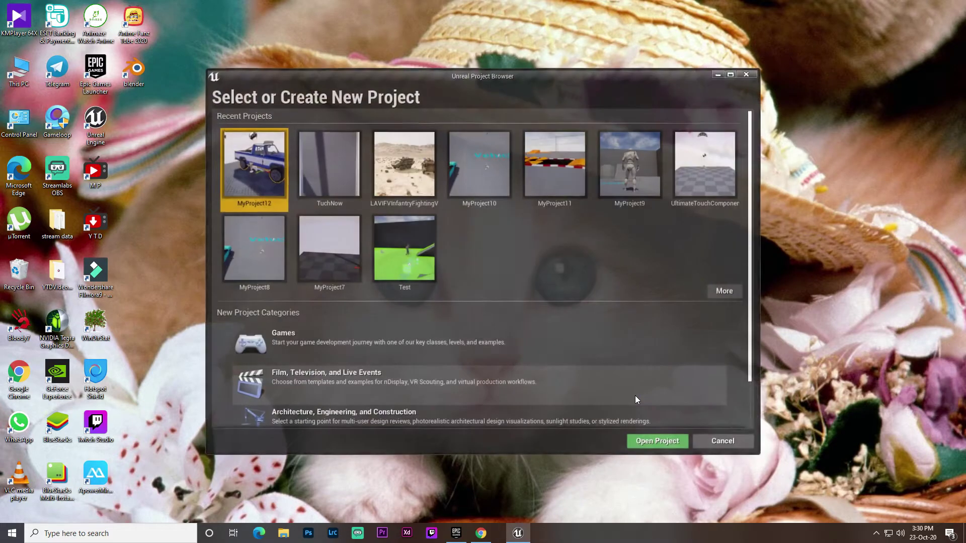
{"action": "left_click", "coordinate": [675, 442]}
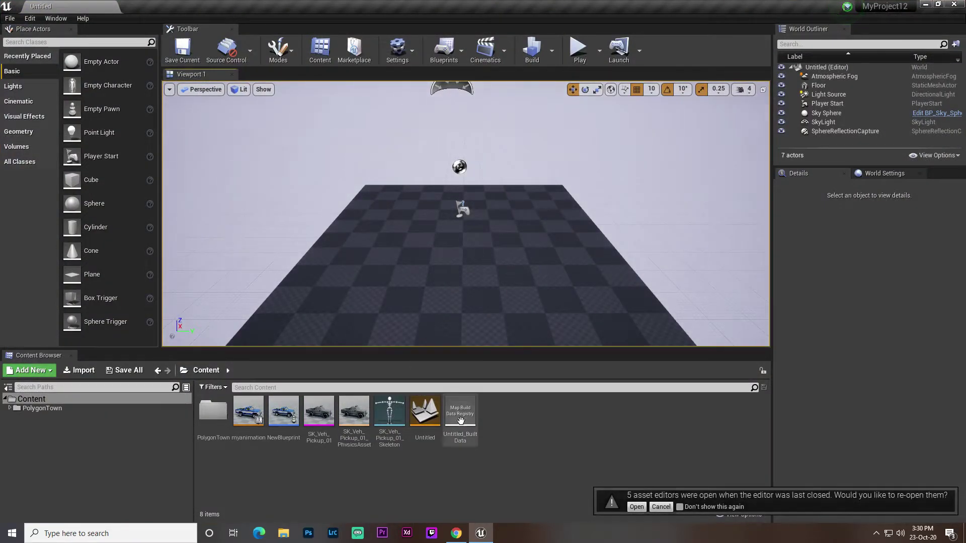
Open NewBlueprint from the Content folder, maximize its window and bring up the list of available actions for the Event Graph
{"action": "left_click", "coordinate": [276, 416]}
{"action": "double_click", "coordinate": [277, 418]}
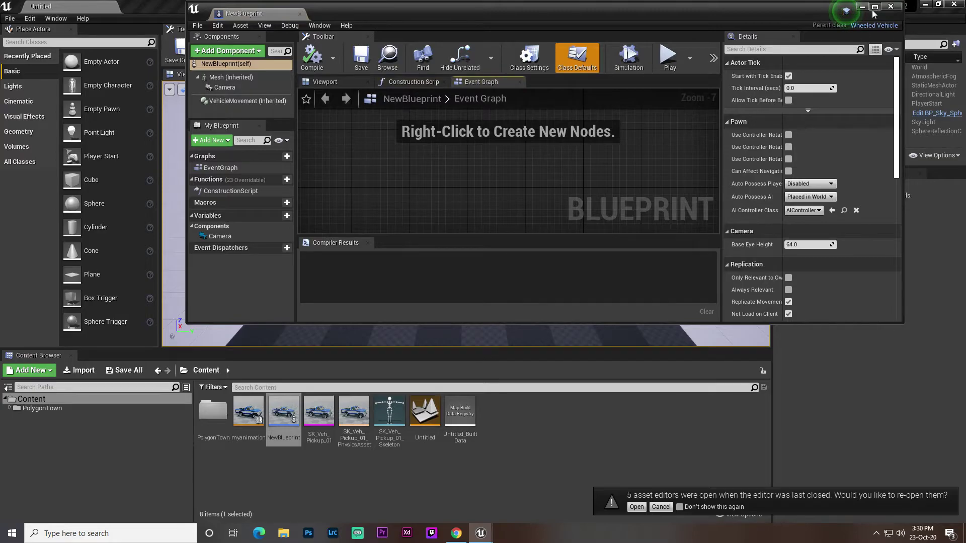
{"action": "left_click", "coordinate": [875, 7]}
{"action": "right_click", "coordinate": [373, 221]}
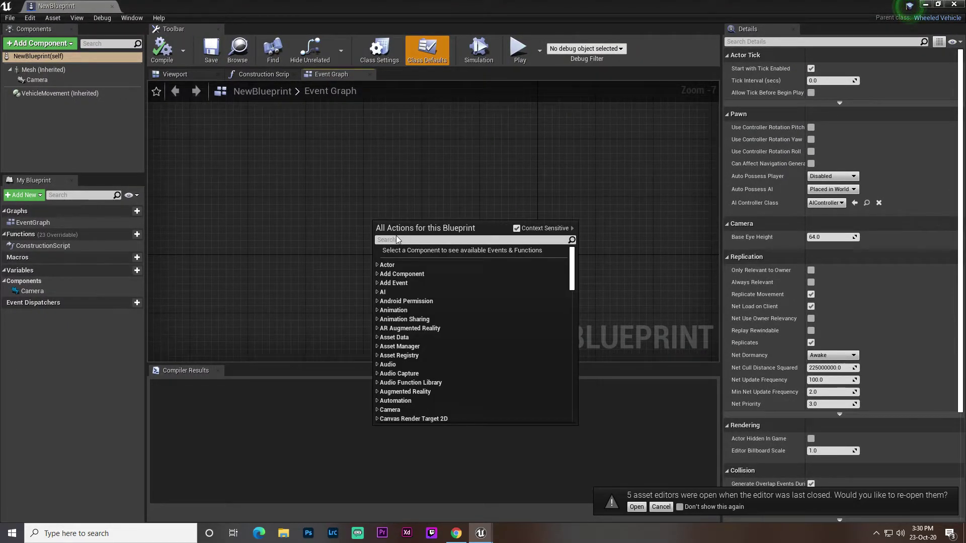
{"action": "type", "text": "moveto"}
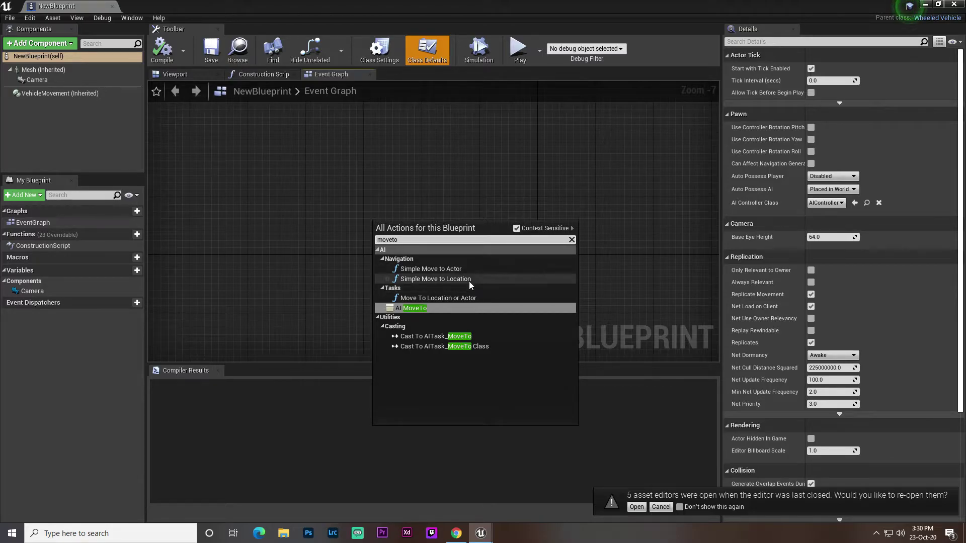
{"action": "key", "text": "BackSpace"}
{"action": "key", "text": "BackSpace"}
{"action": "key", "text": "BackSpace"}
{"action": "key", "text": "BackSpace"}
{"action": "key", "text": "BackSpace"}
{"action": "key", "text": "BackSpace"}
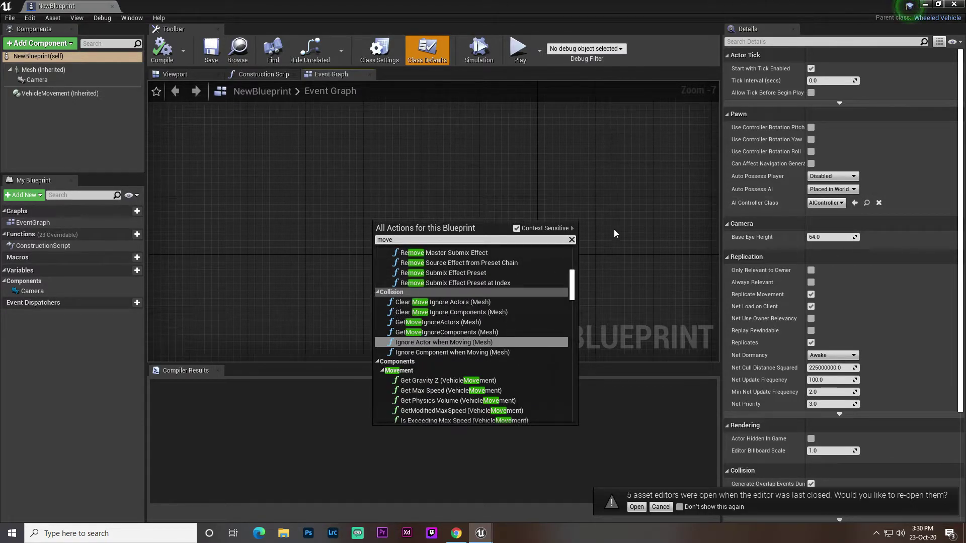
Find the MoveForward actions and add the MoveForward axis event to the Event Graph
{"action": "type", "text": "Move"}
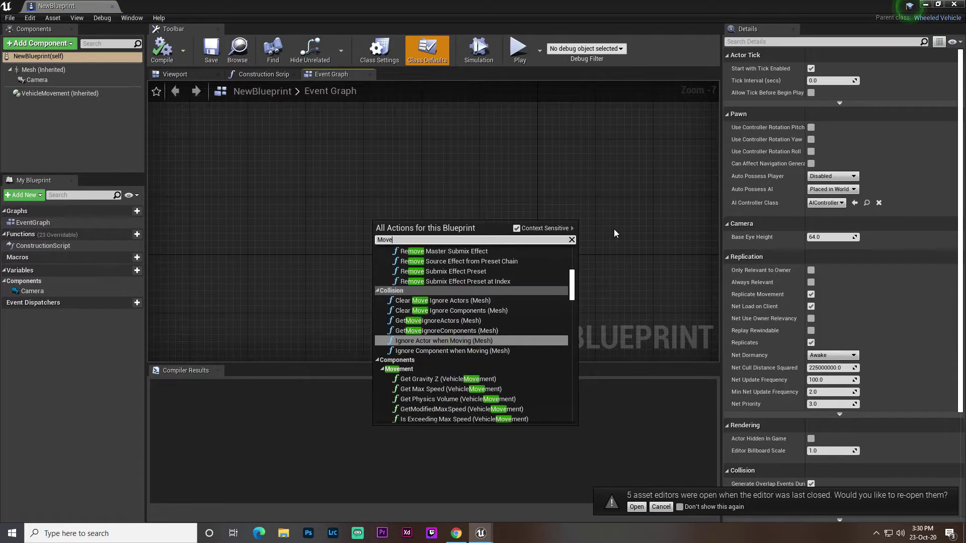
{"action": "type", "text": "To"}
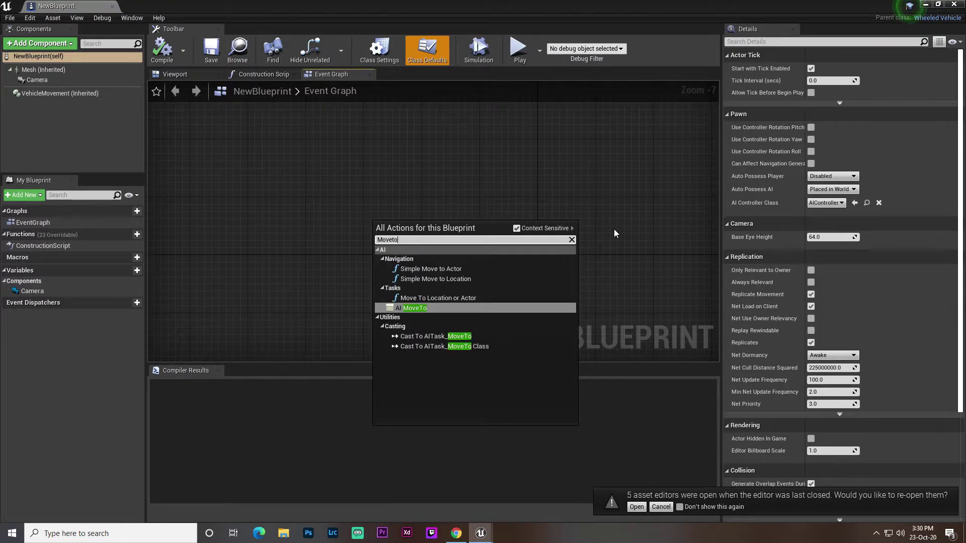
{"action": "key", "text": "BackSpace"}
{"action": "key", "text": "BackSpace"}
{"action": "type", "text": "for"}
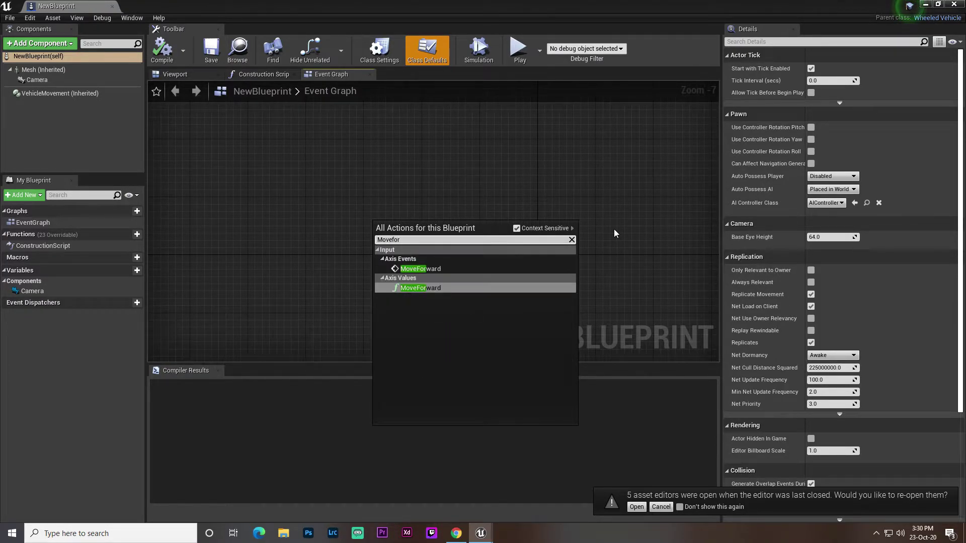
{"action": "left_click", "coordinate": [436, 270]}
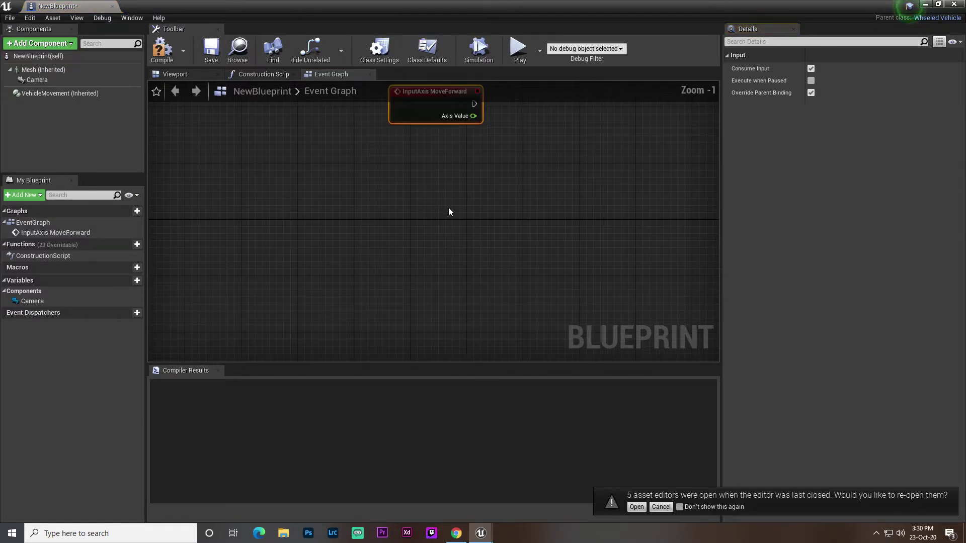
Add the MoveRight axis event to the Event Graph below the MoveForward event
{"action": "right_click", "coordinate": [453, 195]}
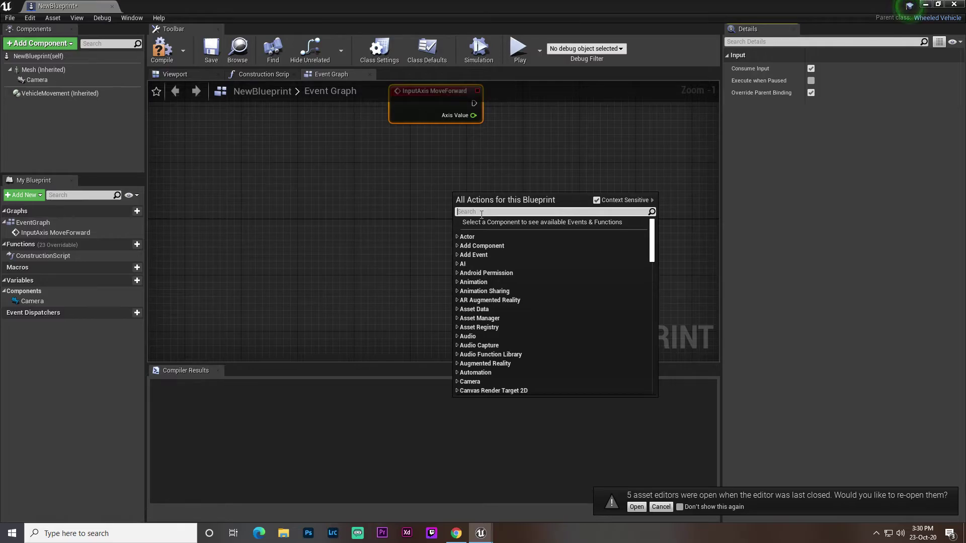
{"action": "type", "text": "moveright"}
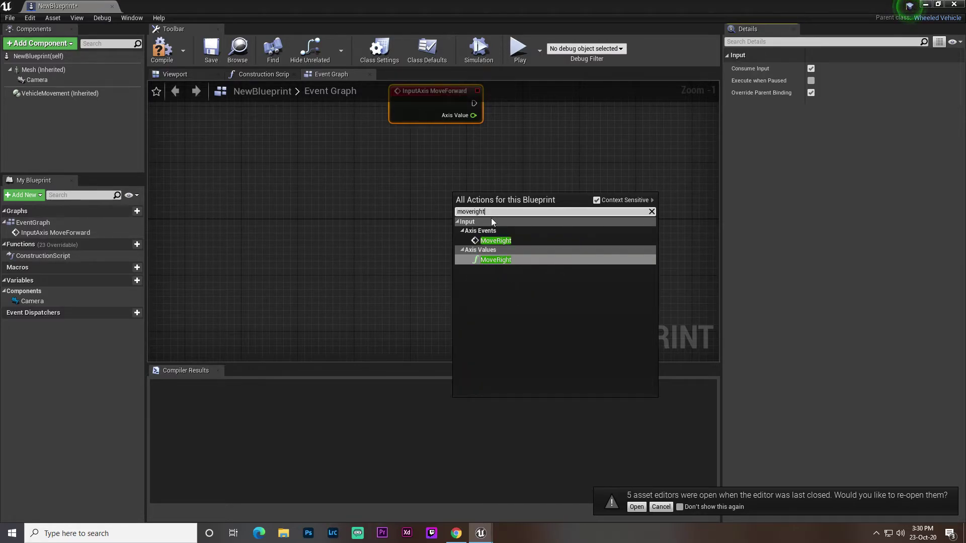
{"action": "left_click", "coordinate": [512, 243]}
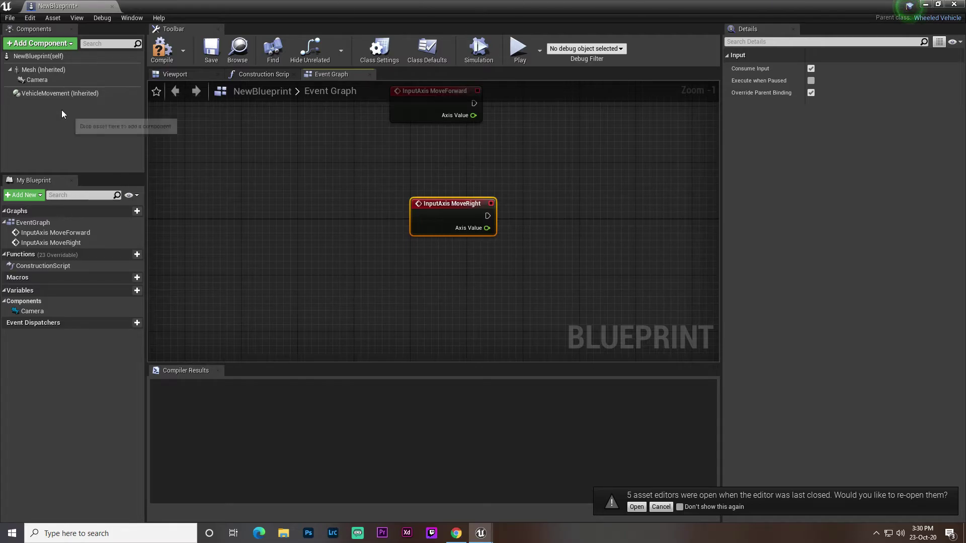
Place a VehicleMovement reference between the two axis events and add a Set Throttle Input node targeting it
{"action": "left_click_drag", "start_coordinate": [42, 93], "coordinate": [408, 151]}
{"action": "right_click_drag", "start_coordinate": [487, 173], "coordinate": [422, 196]}
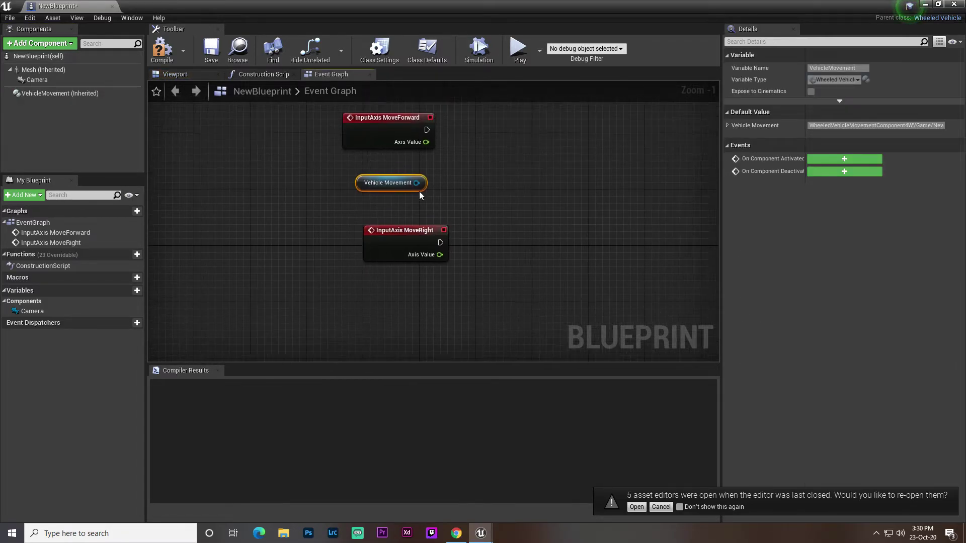
{"action": "left_click_drag", "start_coordinate": [416, 183], "coordinate": [527, 131]}
{"action": "type", "text": "set th"}
{"action": "scroll", "coordinate": [594, 281], "scroll_direction": "down", "scroll_amount": 5}
{"action": "left_click", "coordinate": [608, 331]}
Wire the MoveForward event's execution and Axis Value outputs into Set Throttle Input, arrange the nodes and compile the blueprint
{"action": "left_click_drag", "start_coordinate": [426, 124], "coordinate": [363, 135]}
{"action": "left_click_drag", "start_coordinate": [580, 156], "coordinate": [601, 107]}
{"action": "right_click_drag", "start_coordinate": [539, 190], "coordinate": [432, 213]}
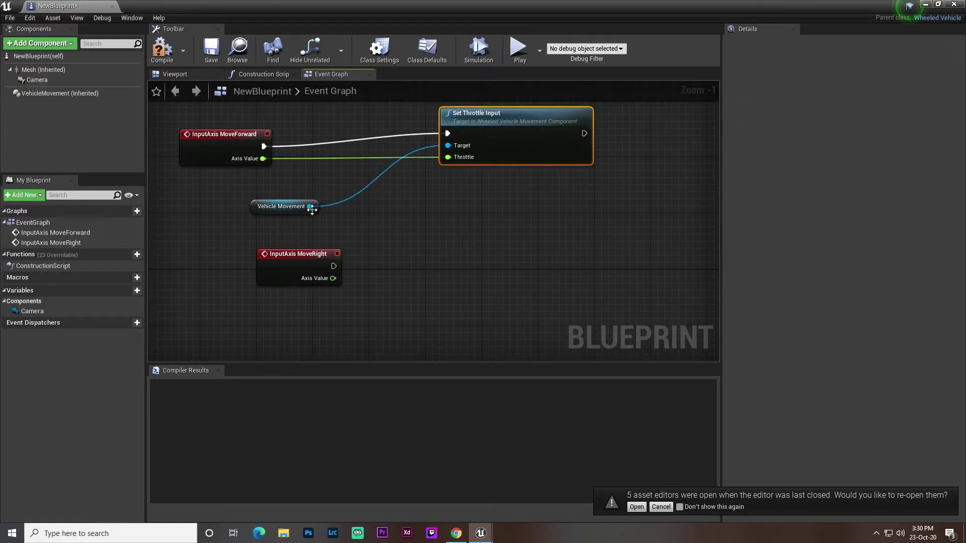
{"action": "left_click", "coordinate": [170, 61]}
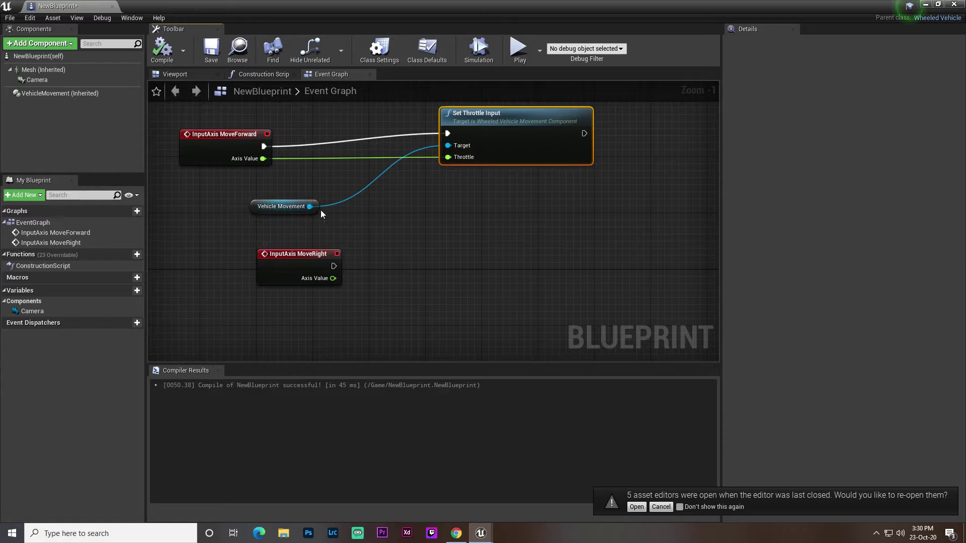
{"action": "left_click_drag", "start_coordinate": [309, 207], "coordinate": [462, 275]}
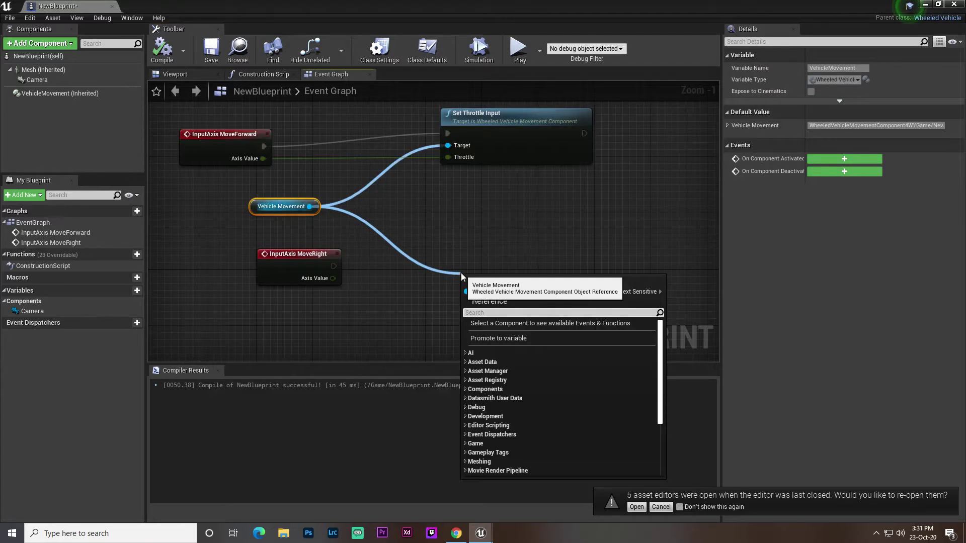
{"action": "type", "text": "set str"}
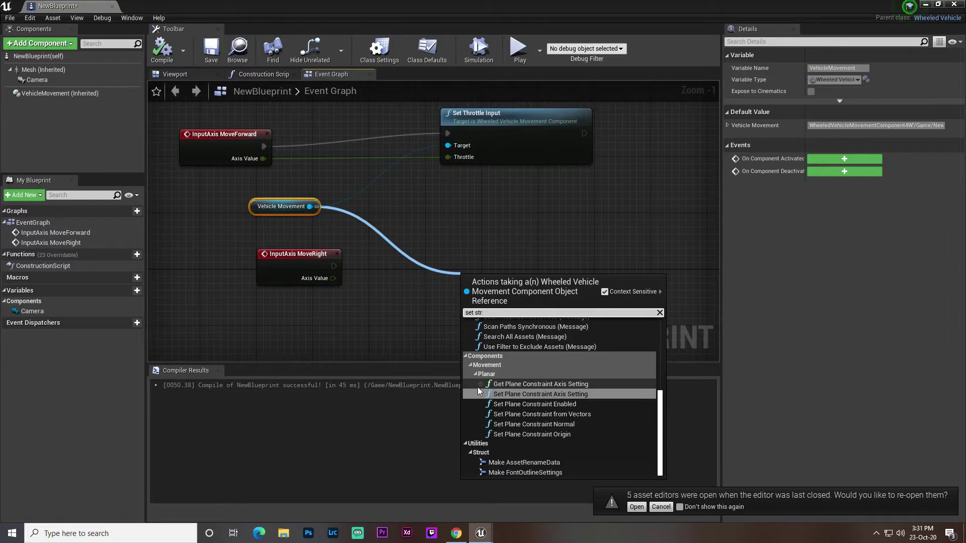
{"action": "key", "text": "Escape"}
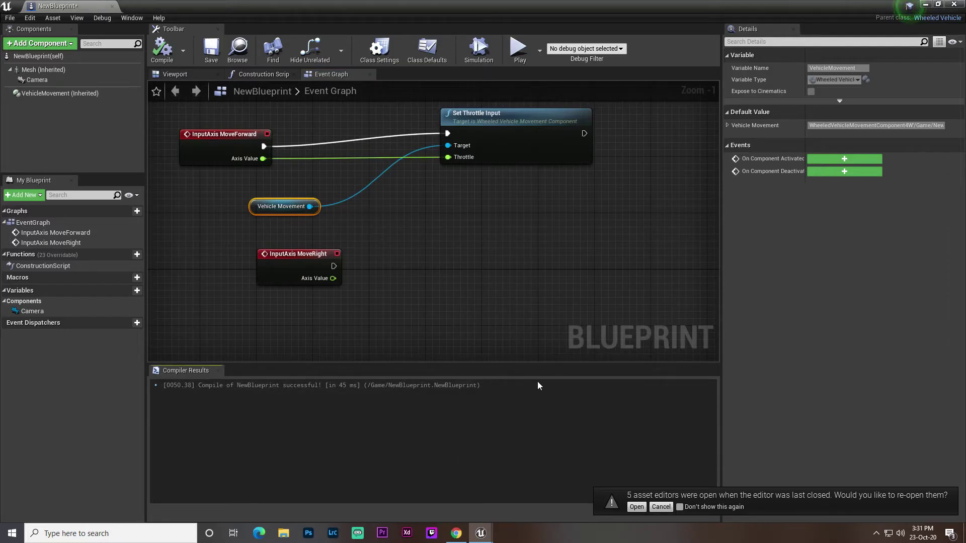
Add a Set Steering Input node that takes the Vehicle Movement reference as its target
{"action": "left_click_drag", "start_coordinate": [304, 208], "coordinate": [427, 214]}
{"action": "type", "text": "set s"}
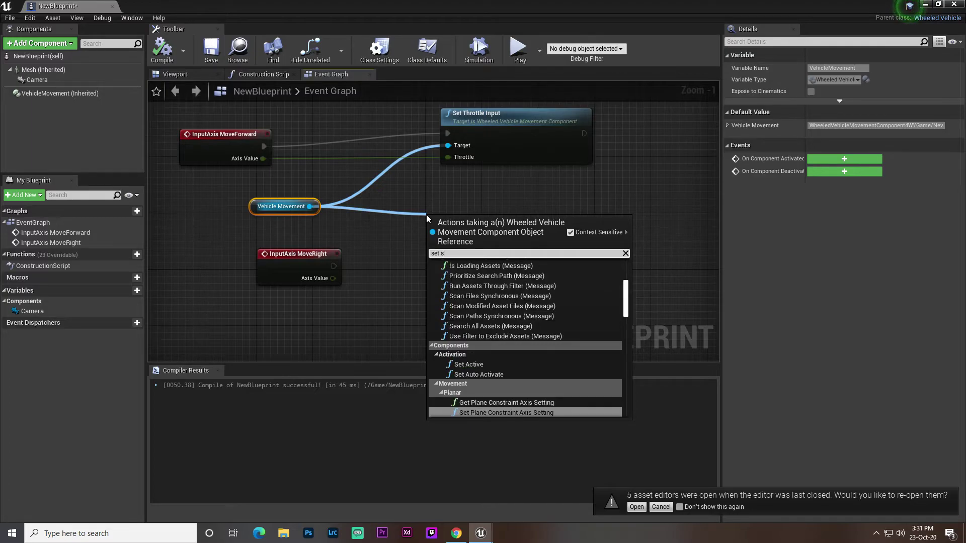
{"action": "type", "text": "r"}
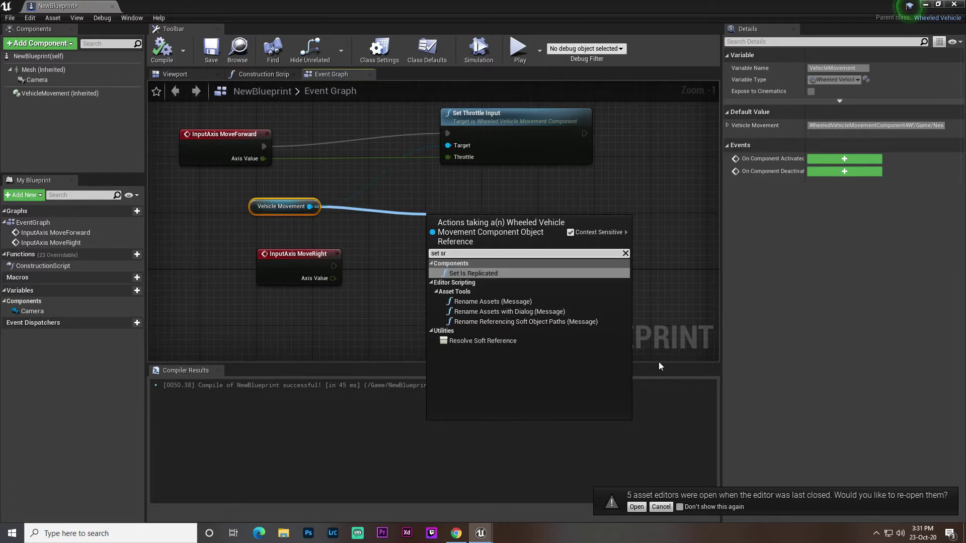
{"action": "key", "text": "BackSpace"}
{"action": "scroll", "coordinate": [473, 322], "scroll_direction": "down", "scroll_amount": 10}
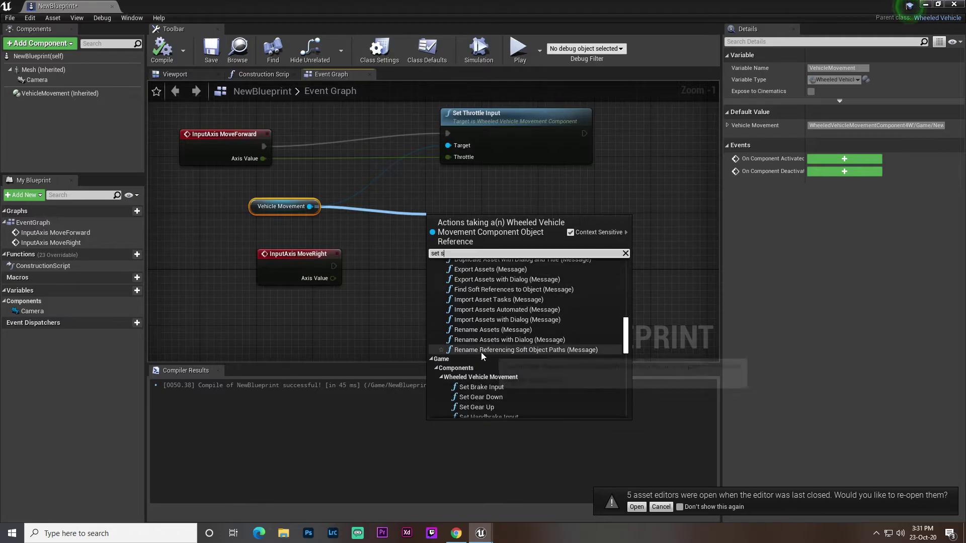
{"action": "scroll", "coordinate": [481, 352], "scroll_direction": "down", "scroll_amount": 3}
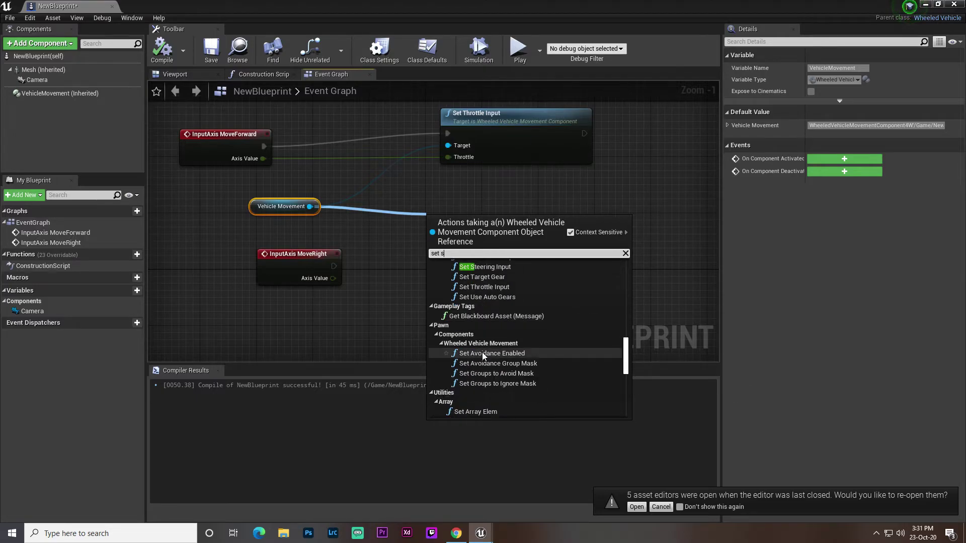
{"action": "left_click", "coordinate": [503, 267]}
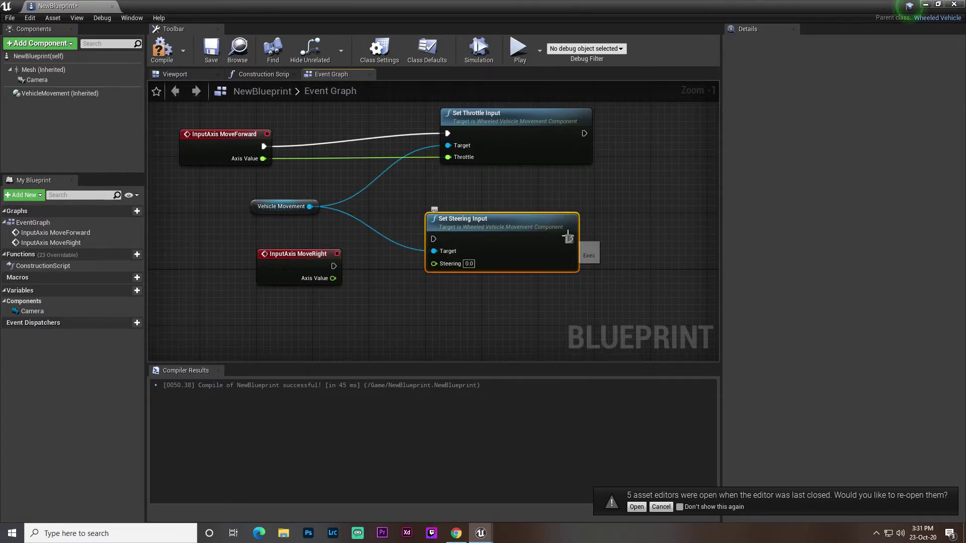
Wire the MoveRight event's execution and Axis Value outputs into Set Steering Input, compile, and move the event farther from the steering node
{"action": "scroll", "coordinate": [496, 257], "scroll_direction": "up", "scroll_amount": 1}
{"action": "left_click_drag", "start_coordinate": [478, 236], "coordinate": [305, 282]}
{"action": "left_click", "coordinate": [167, 63]}
{"action": "scroll", "coordinate": [436, 263], "scroll_direction": "down", "scroll_amount": 4}
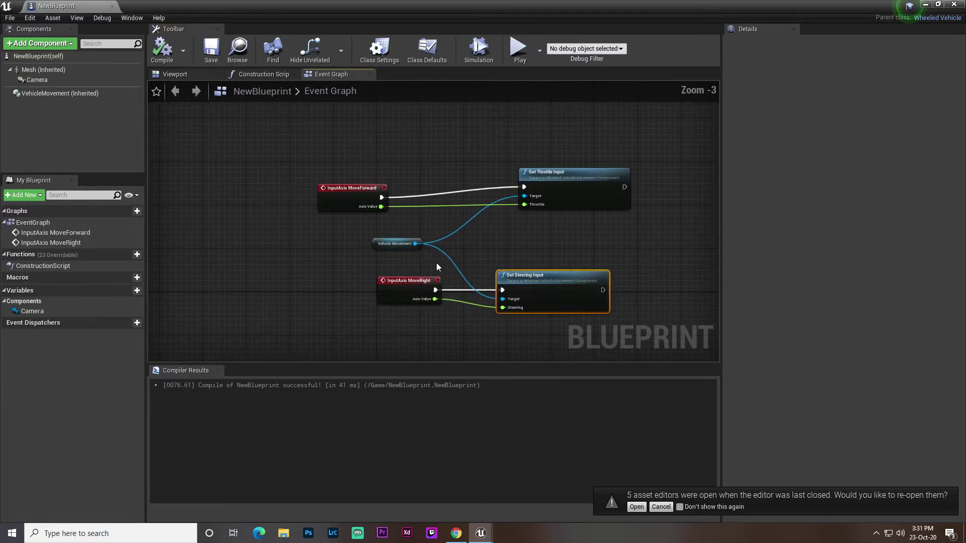
{"action": "left_click_drag", "start_coordinate": [407, 285], "coordinate": [367, 286]}
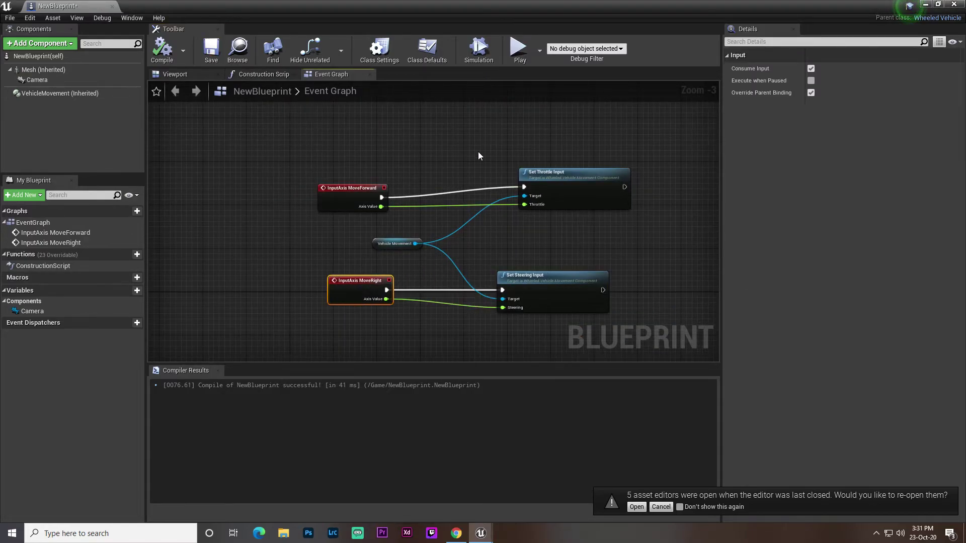
Show the truck in the blueprint's viewport, return to the level editor and save the modified NewBlueprint
{"action": "left_click", "coordinate": [180, 76]}
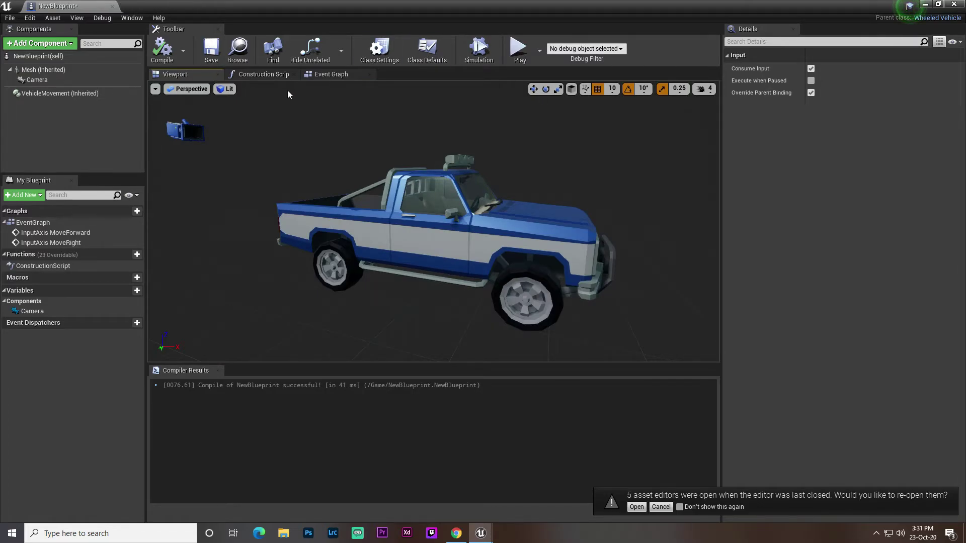
{"action": "left_click", "coordinate": [924, 4]}
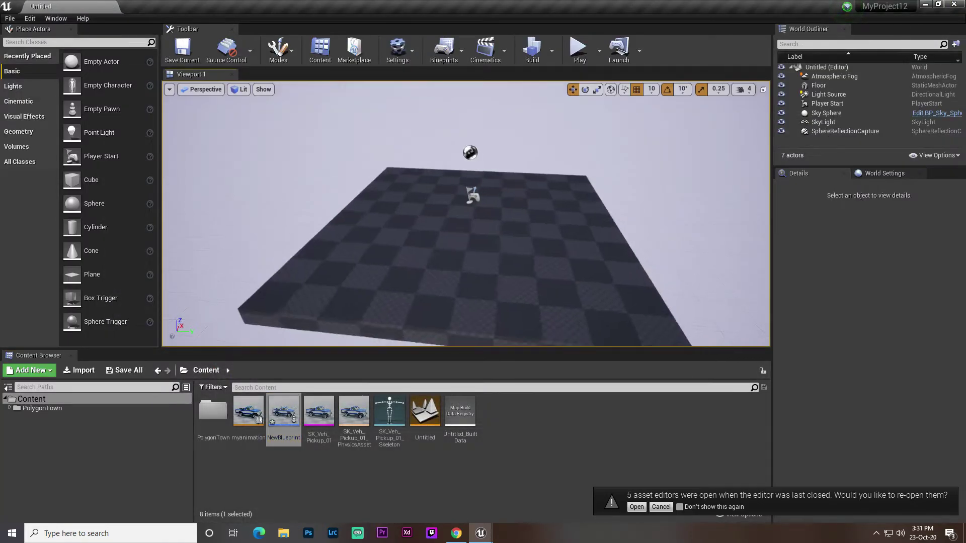
{"action": "left_click", "coordinate": [124, 370]}
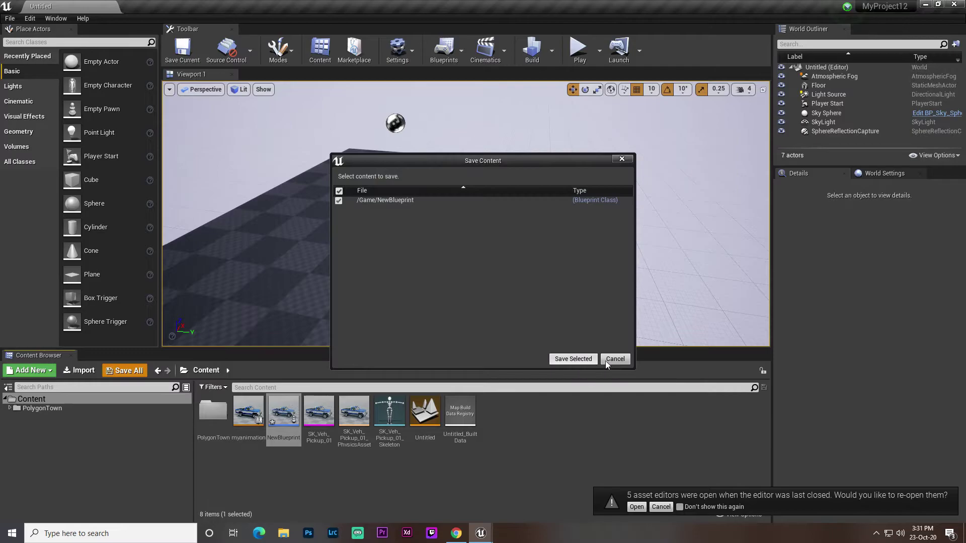
{"action": "left_click", "coordinate": [565, 362]}
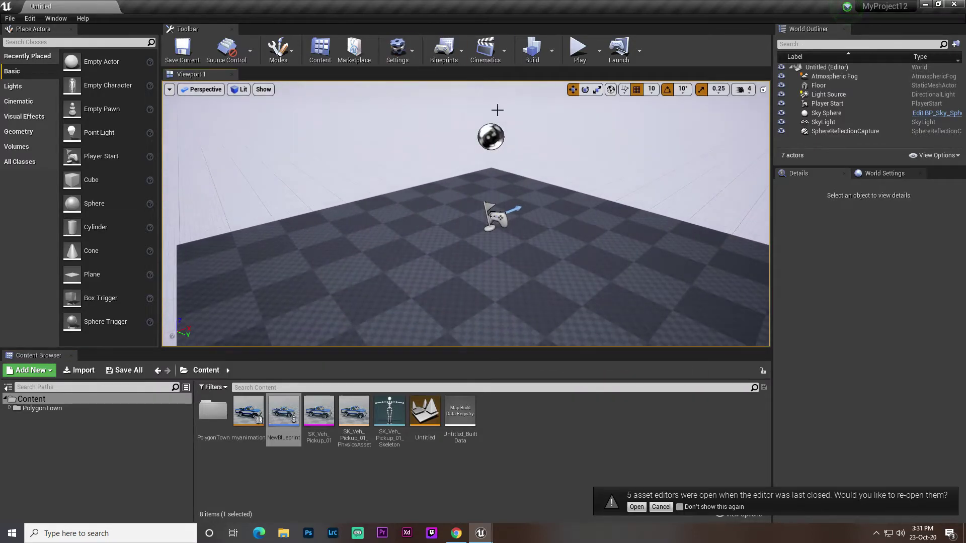
Set the level's GameMode Override to GameMode in the World Settings and expand the Selected GameMode classes
{"action": "left_click", "coordinate": [905, 173]}
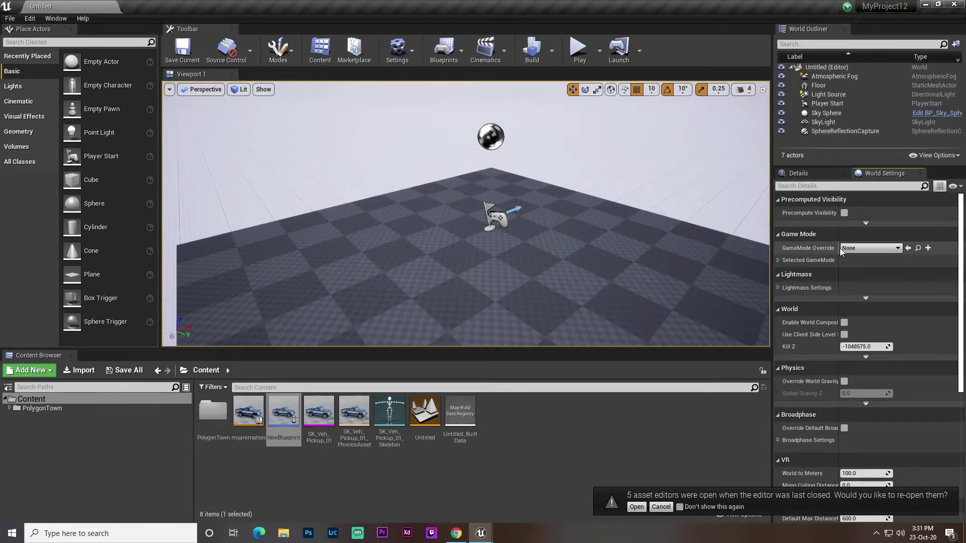
{"action": "left_click", "coordinate": [865, 249]}
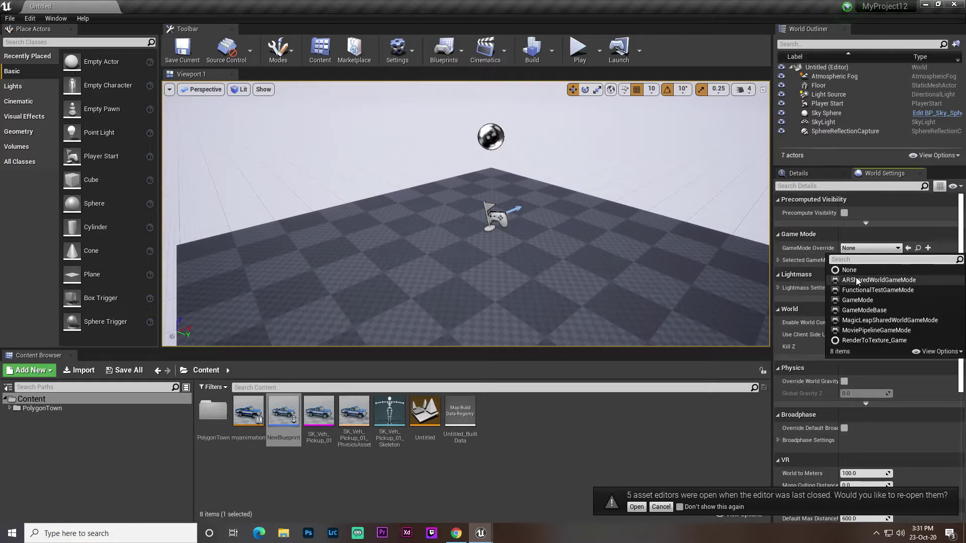
{"action": "left_click", "coordinate": [866, 300]}
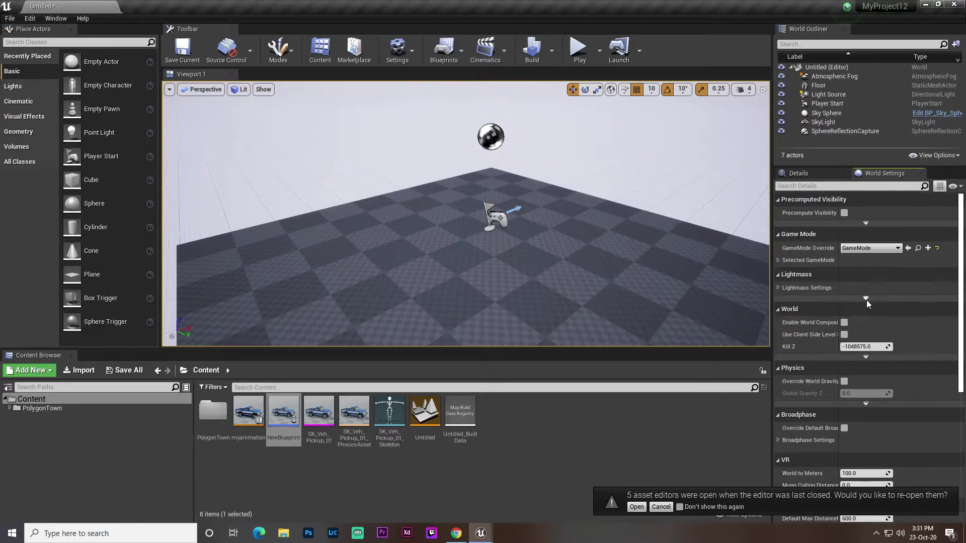
{"action": "left_click", "coordinate": [780, 262]}
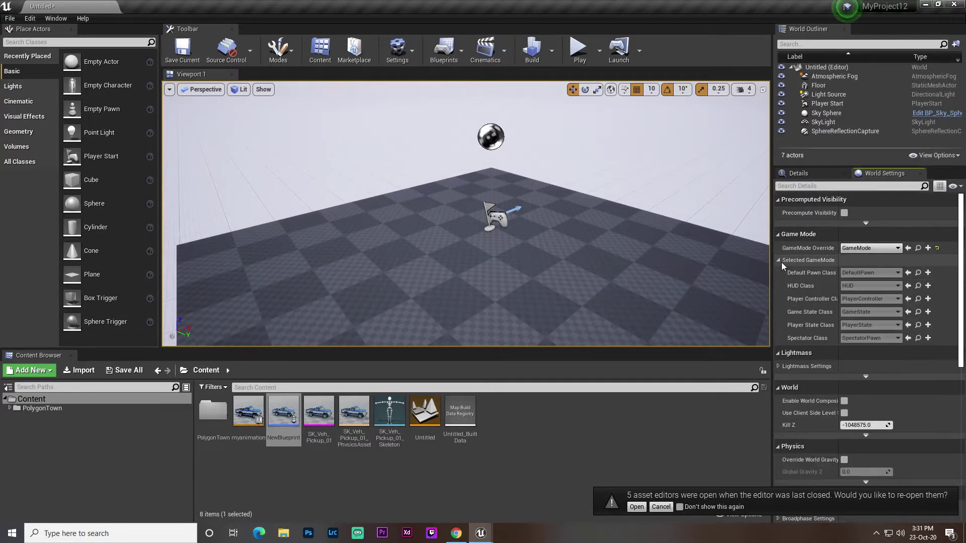
Create NewGameMode in the Blueprints folder as the level's game mode override and set its Default Pawn Class to NewBlueprint
{"action": "left_click", "coordinate": [928, 249]}
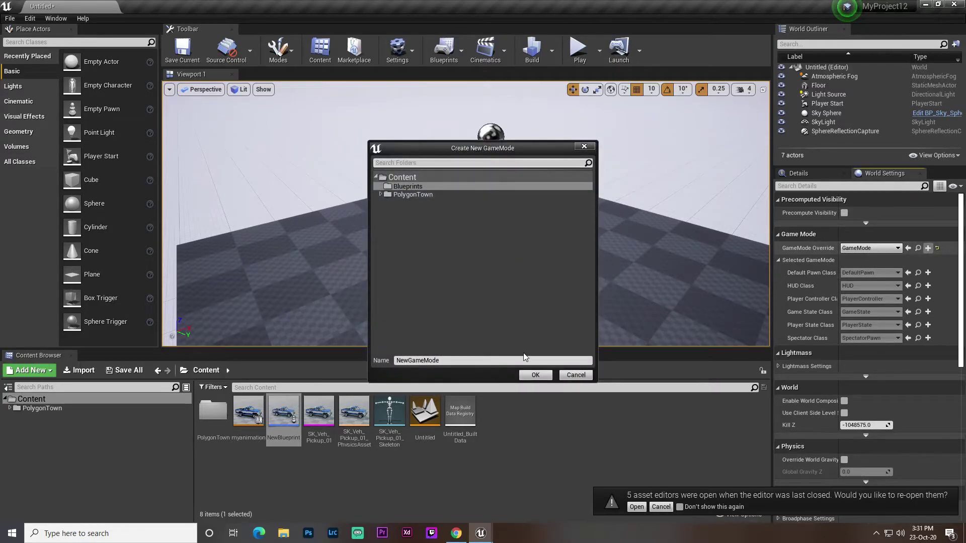
{"action": "left_click", "coordinate": [533, 375]}
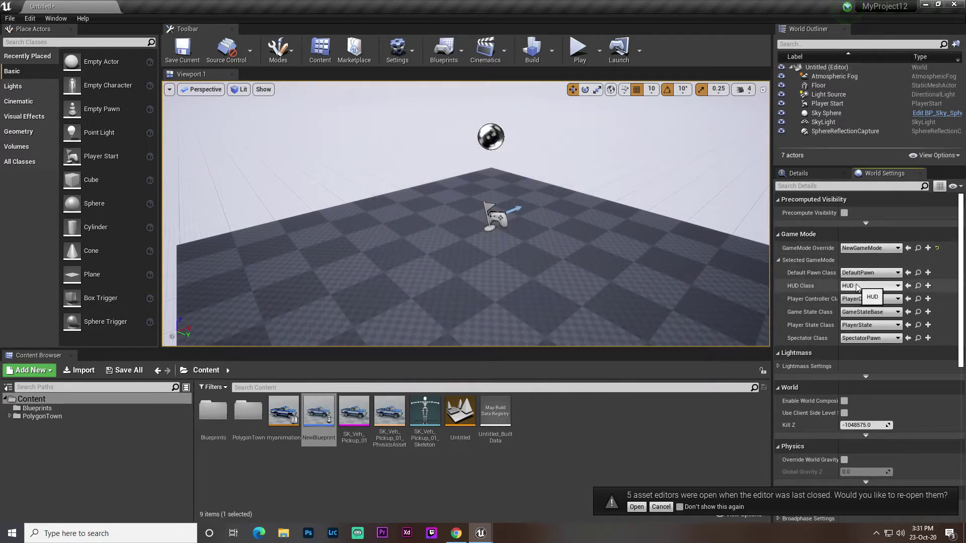
{"action": "left_click", "coordinate": [865, 278]}
{"action": "left_click_drag", "start_coordinate": [312, 427], "coordinate": [880, 276]}
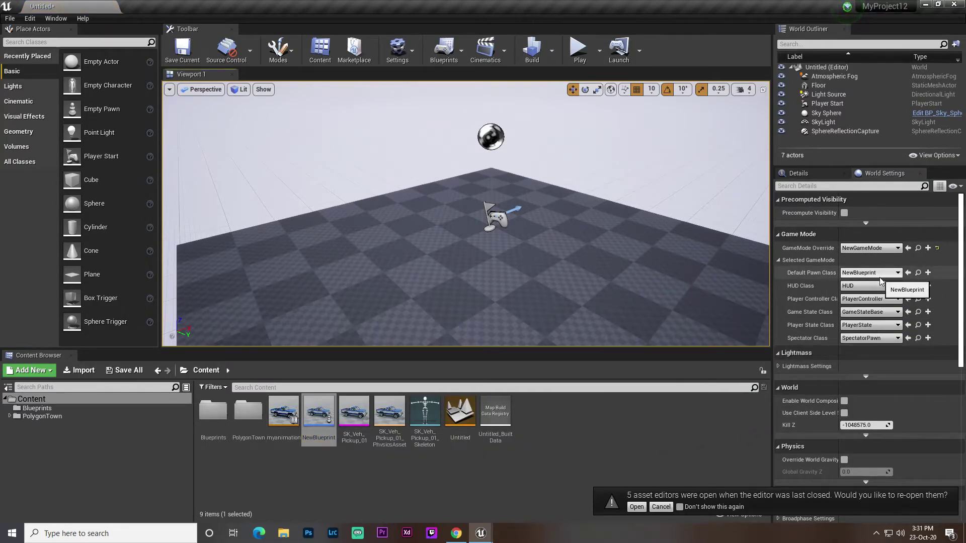
Save the level over the existing Untitled level in Content, and reopen it while saving the modified NewGameMode
{"action": "left_click", "coordinate": [182, 50]}
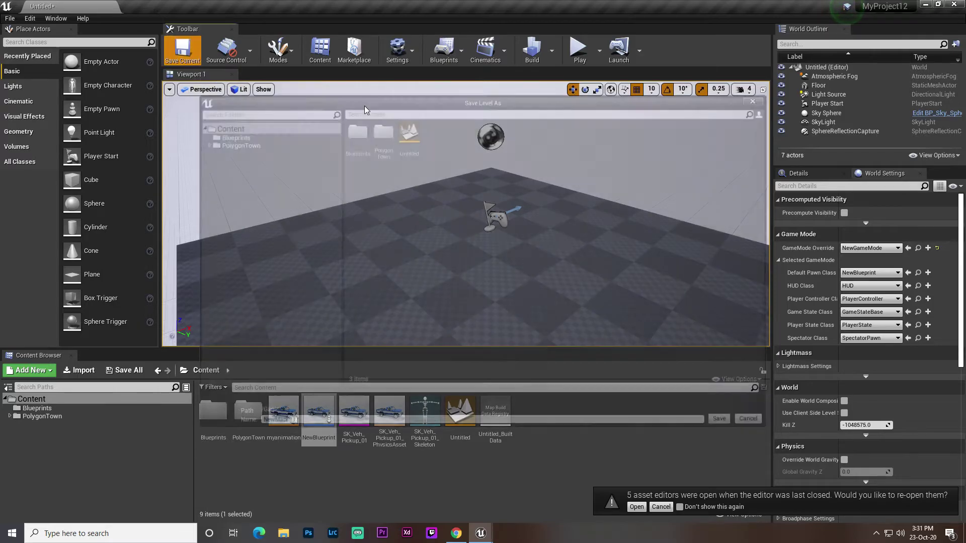
{"action": "double_click", "coordinate": [406, 132]}
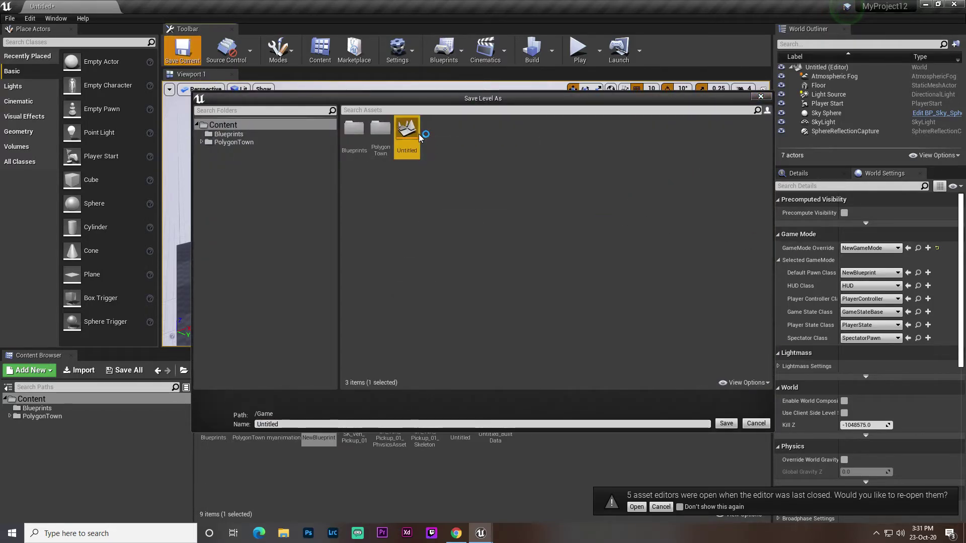
{"action": "left_click", "coordinate": [522, 293]}
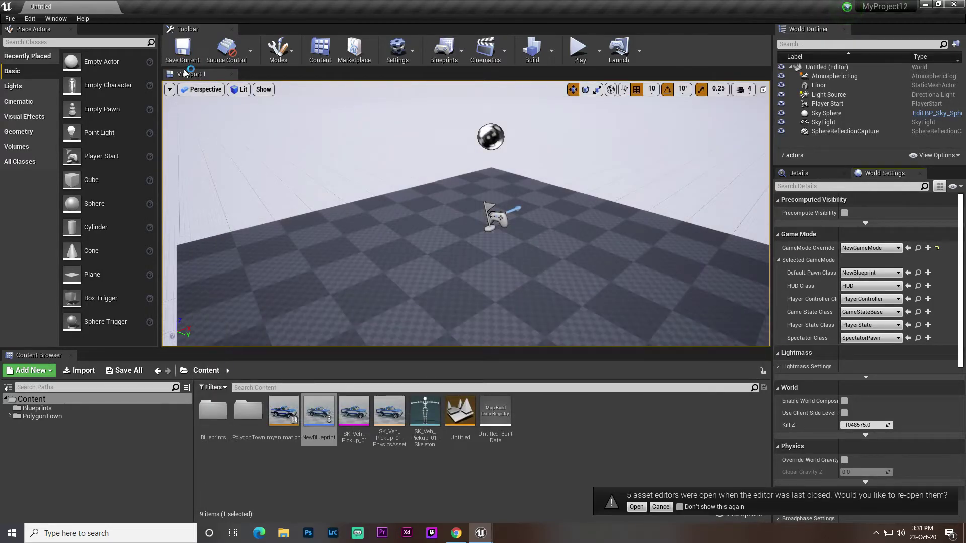
{"action": "double_click", "coordinate": [455, 419]}
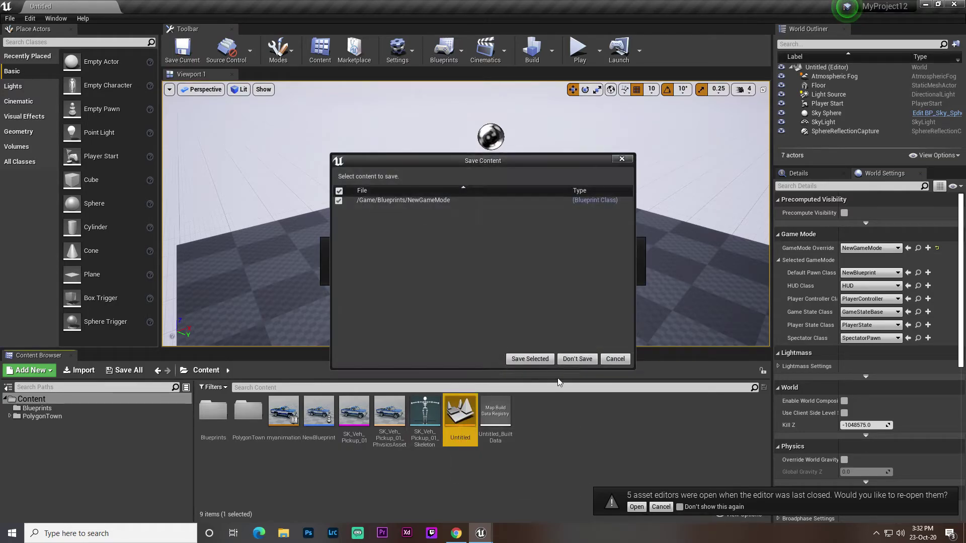
{"action": "left_click", "coordinate": [534, 360]}
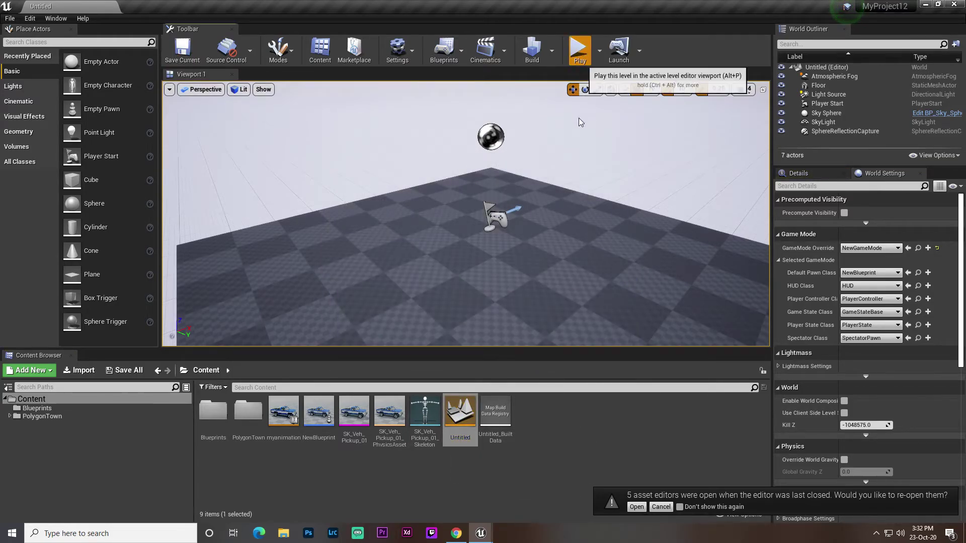
Play the level, test-drive the pickup forward with turns to one side, and stop the session
{"action": "left_click", "coordinate": [579, 49]}
{"action": "key", "text": "w"}
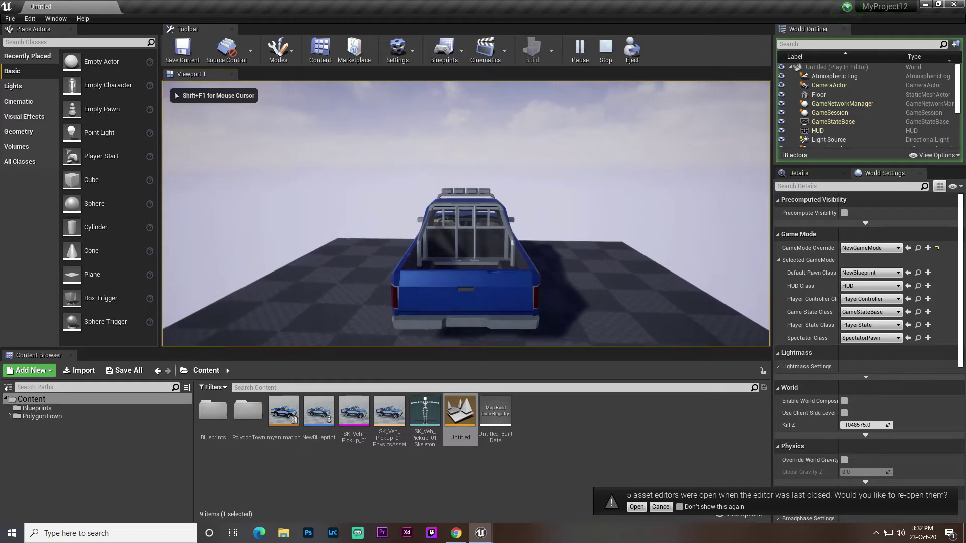
{"action": "key", "text": "d"}
{"action": "key", "text": "w"}
{"action": "key", "text": "d"}
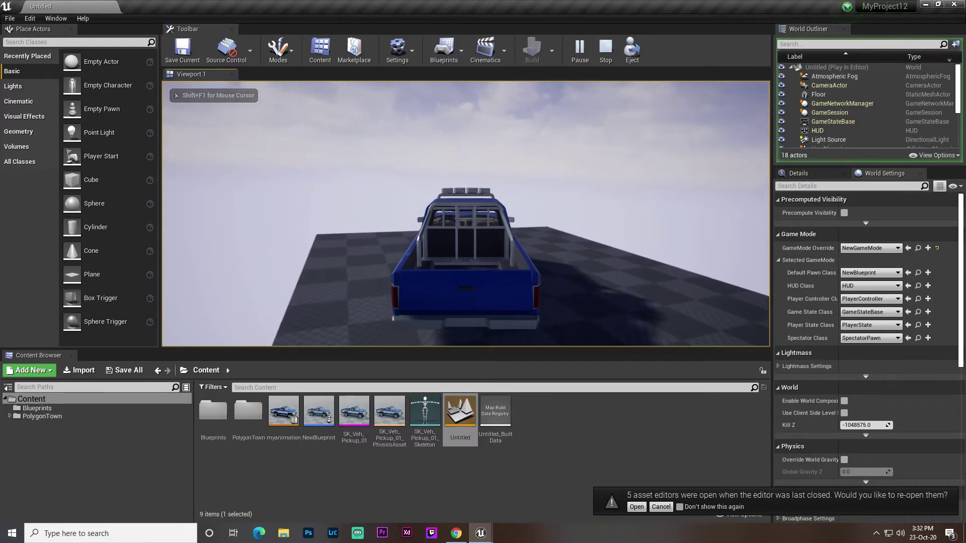
{"action": "key", "text": "w"}
{"action": "key", "text": "d"}
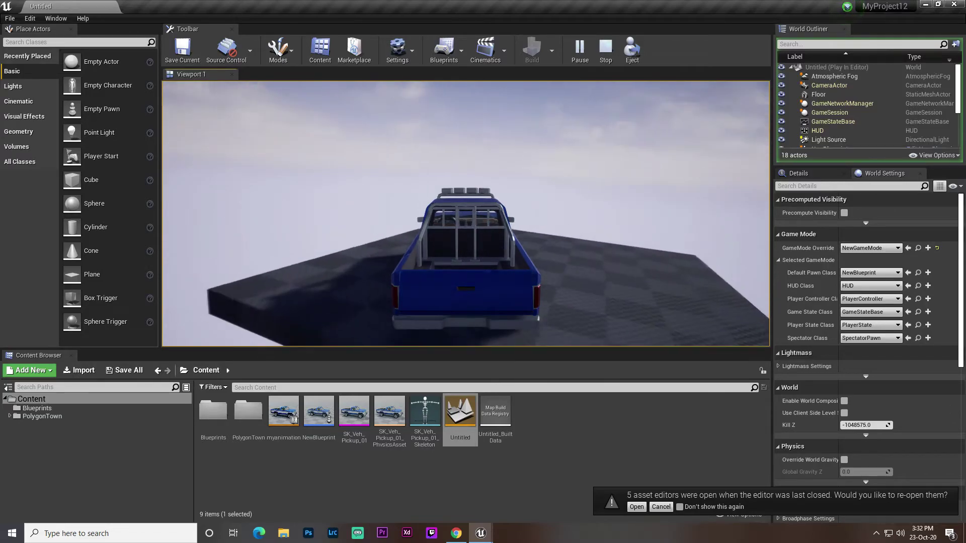
{"action": "key", "text": "Escape"}
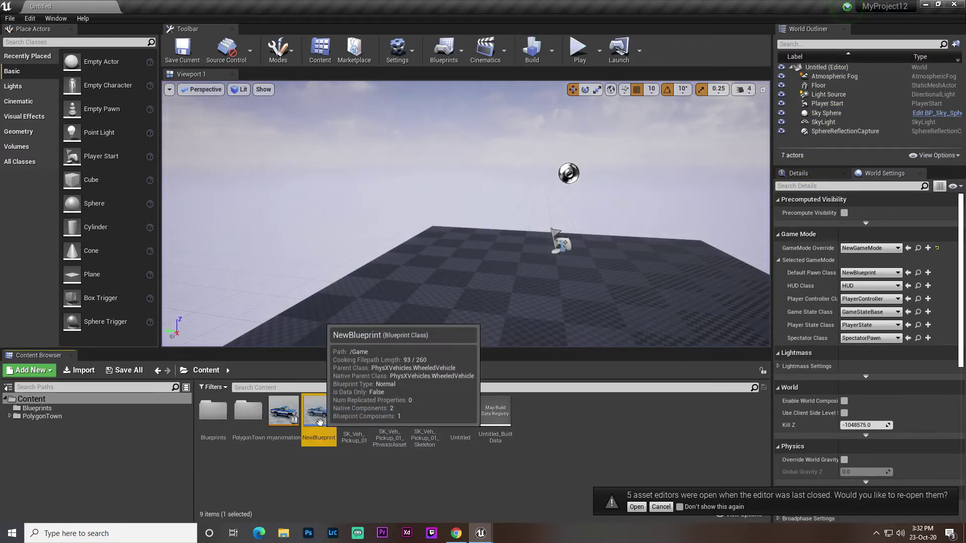
Reposition and rotate the Camera in NewBlueprint to view the truck from its rear side, and test it by driving in the level
{"action": "double_click", "coordinate": [329, 427]}
{"action": "left_click", "coordinate": [362, 131]}
{"action": "right_click_drag", "start_coordinate": [362, 132], "coordinate": [422, 176]}
{"action": "key", "text": "e"}
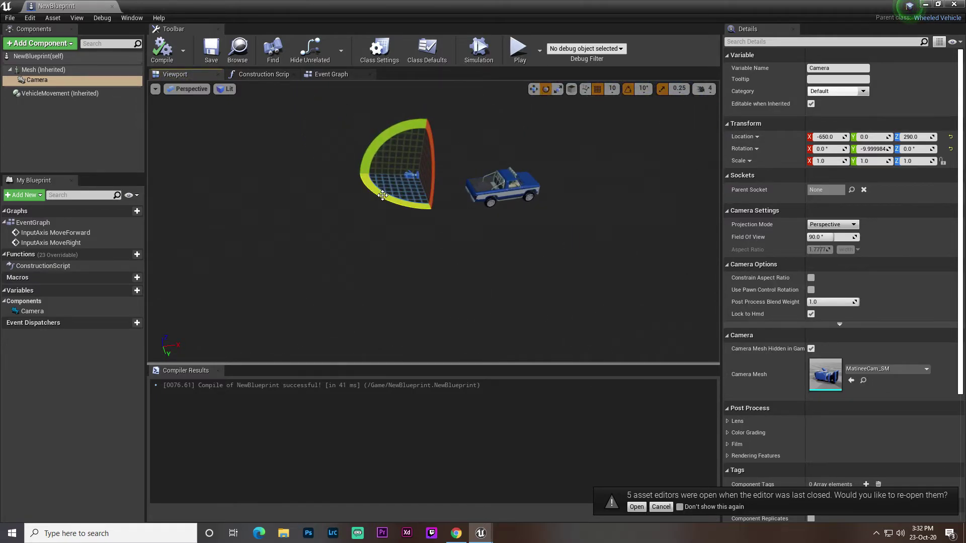
{"action": "left_click_drag", "start_coordinate": [393, 196], "coordinate": [425, 198]}
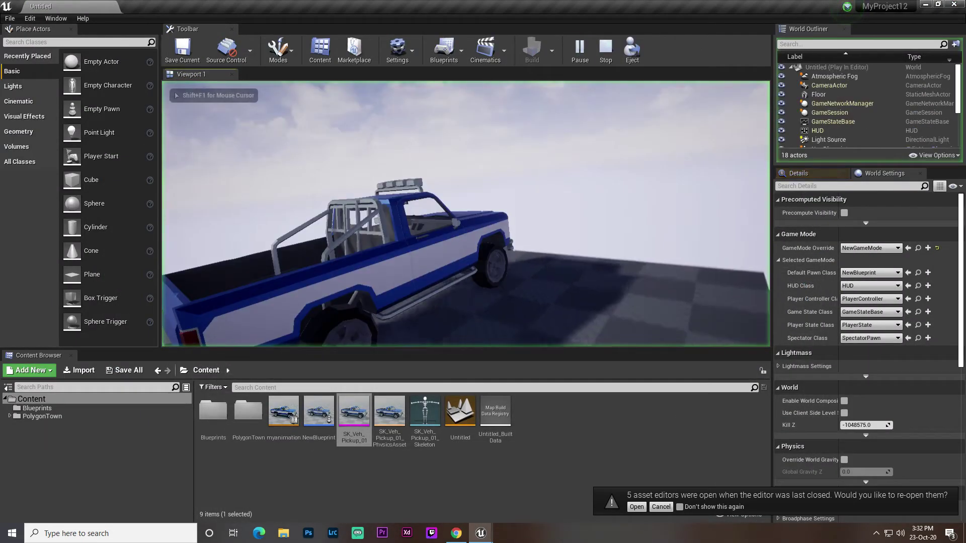
{"action": "key", "text": "w"}
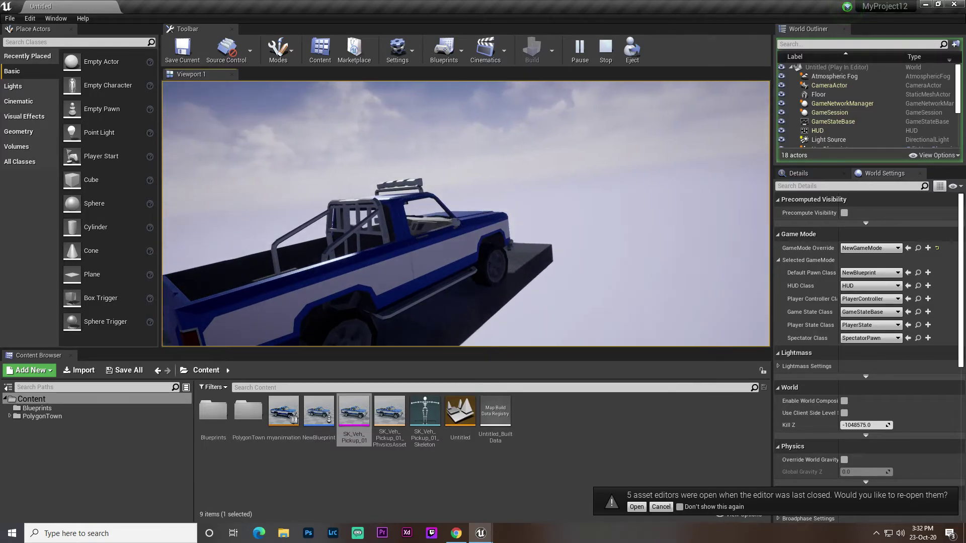
{"action": "key", "text": "Escape"}
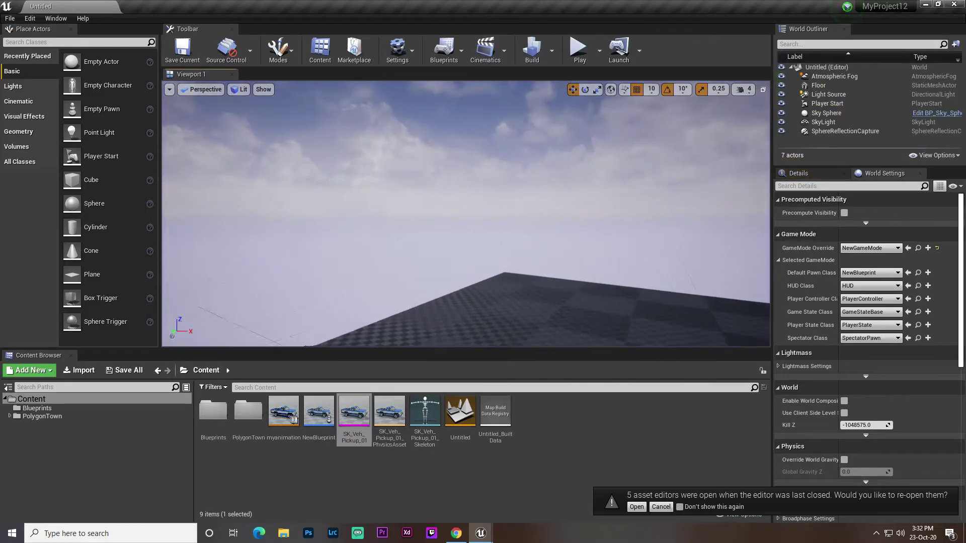
Create a blueprint class with VehicleWheel as its parent in the Content folder, keep the default name and open it
{"action": "right_click", "coordinate": [536, 428]}
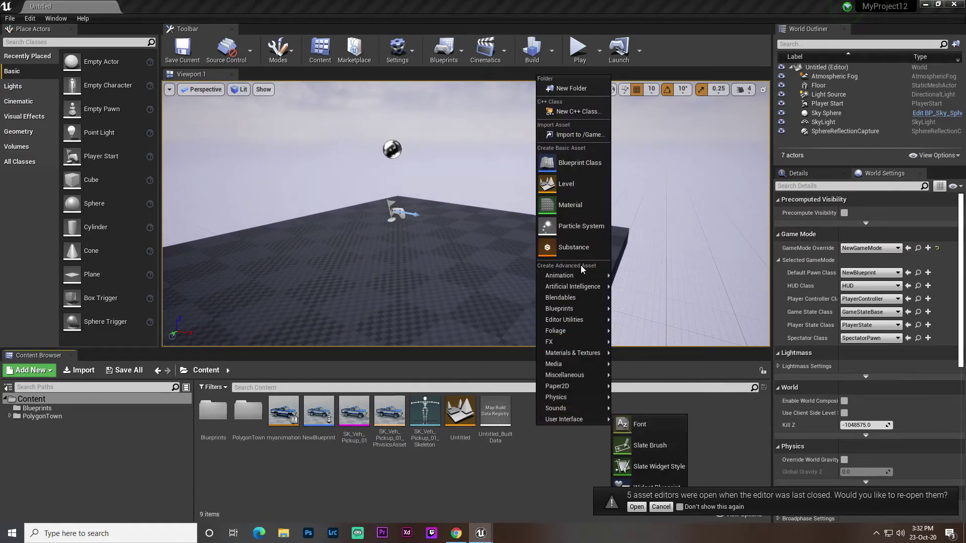
{"action": "left_click", "coordinate": [575, 163]}
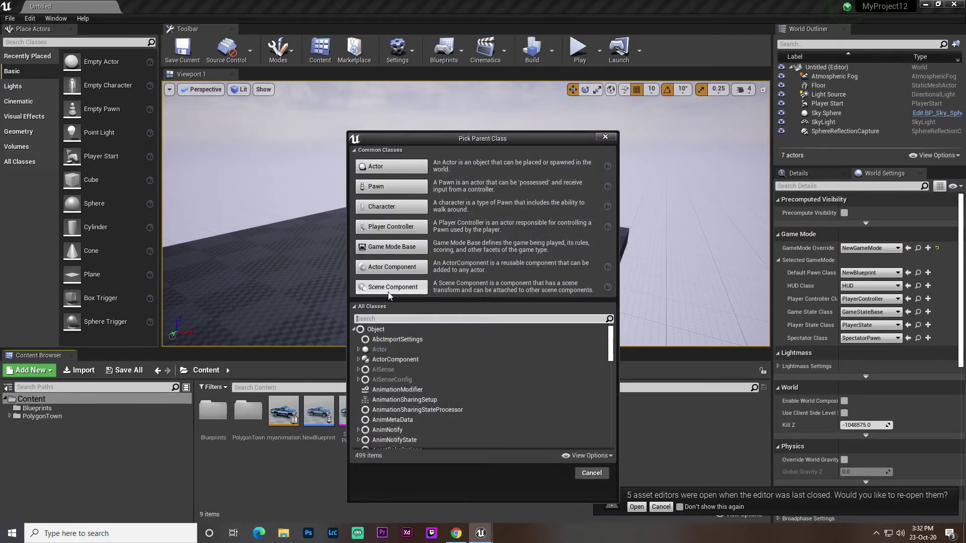
{"action": "type", "text": "wheel"}
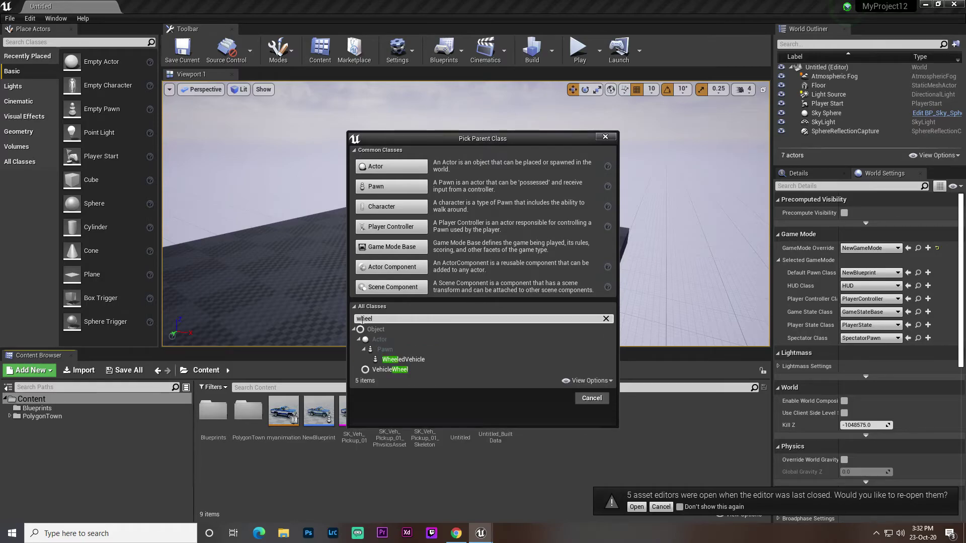
{"action": "left_click", "coordinate": [379, 370]}
{"action": "left_click", "coordinate": [548, 398]}
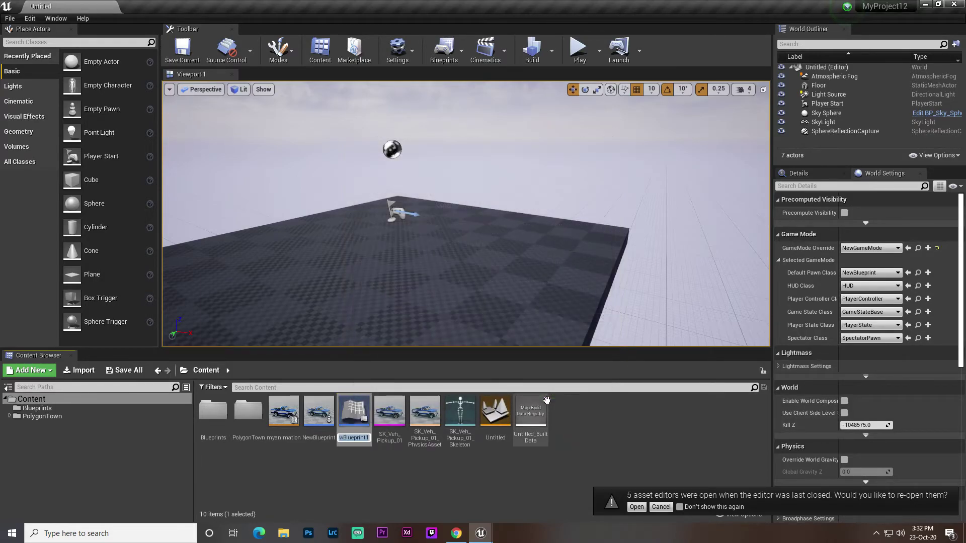
{"action": "double_click", "coordinate": [359, 421]}
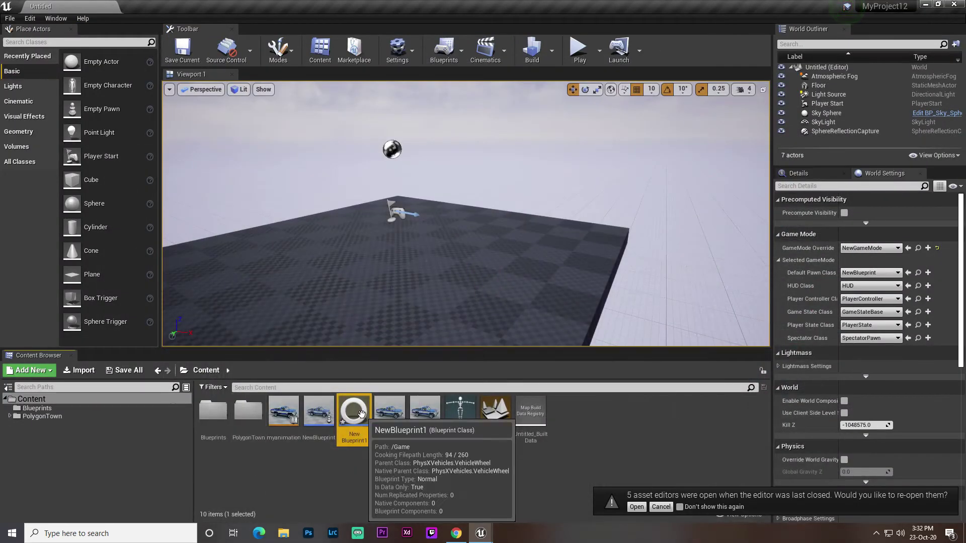
Duplicate the vehicle wheel blueprint in the Content folder and open the copy
{"action": "right_click", "coordinate": [353, 410]}
{"action": "mouse_move", "coordinate": [442, 267]}
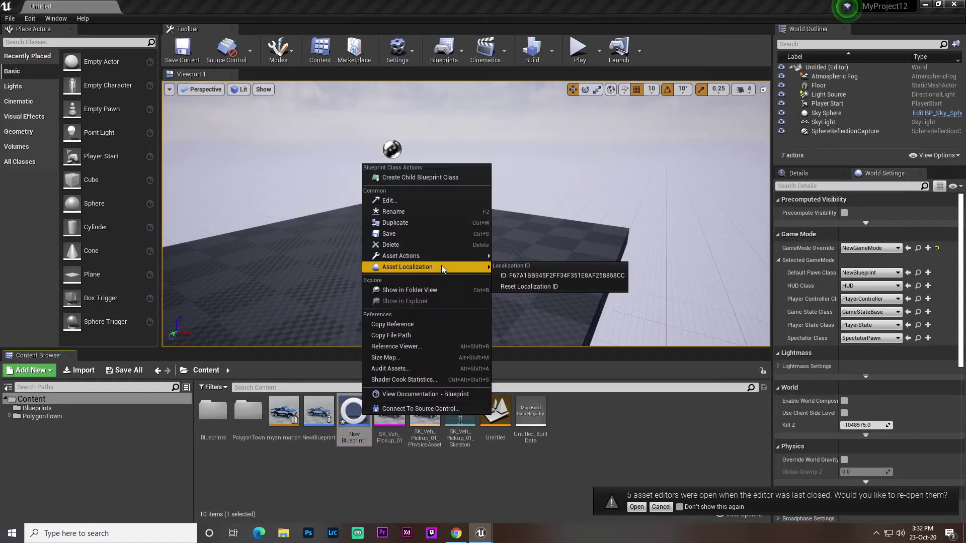
{"action": "left_click", "coordinate": [423, 222]}
{"action": "double_click", "coordinate": [396, 402]}
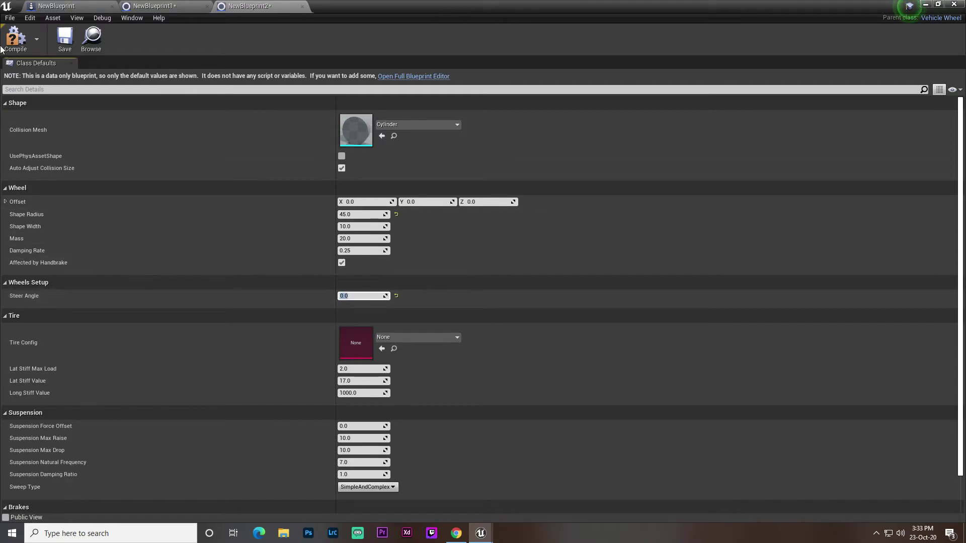
Set the Wheel Class of front wheel setups 0 and 1 to NewBlueprint1 in the truck blueprint's VehicleMovement component
{"action": "left_click", "coordinate": [56, 6]}
{"action": "right_click_drag", "start_coordinate": [322, 201], "coordinate": [247, 174]}
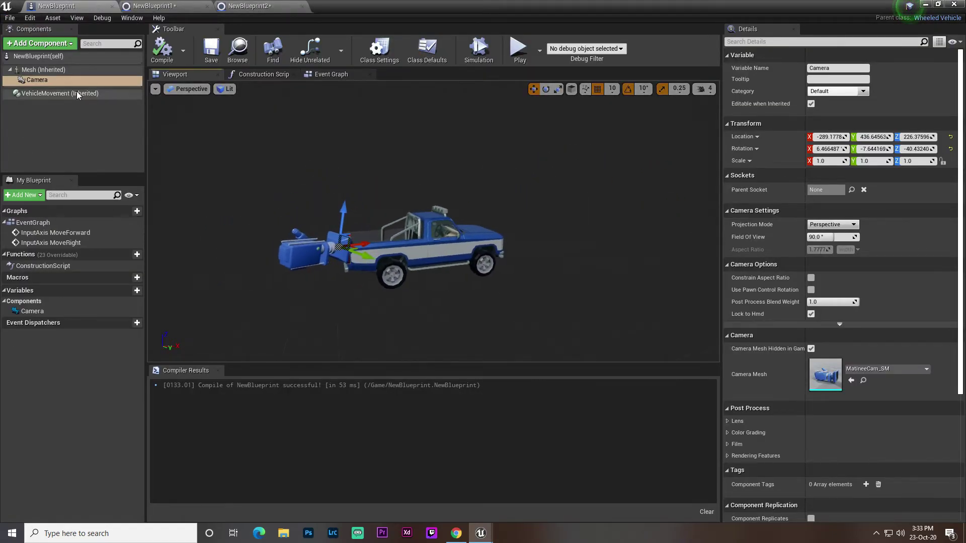
{"action": "left_click", "coordinate": [78, 94]}
{"action": "left_click", "coordinate": [819, 237]}
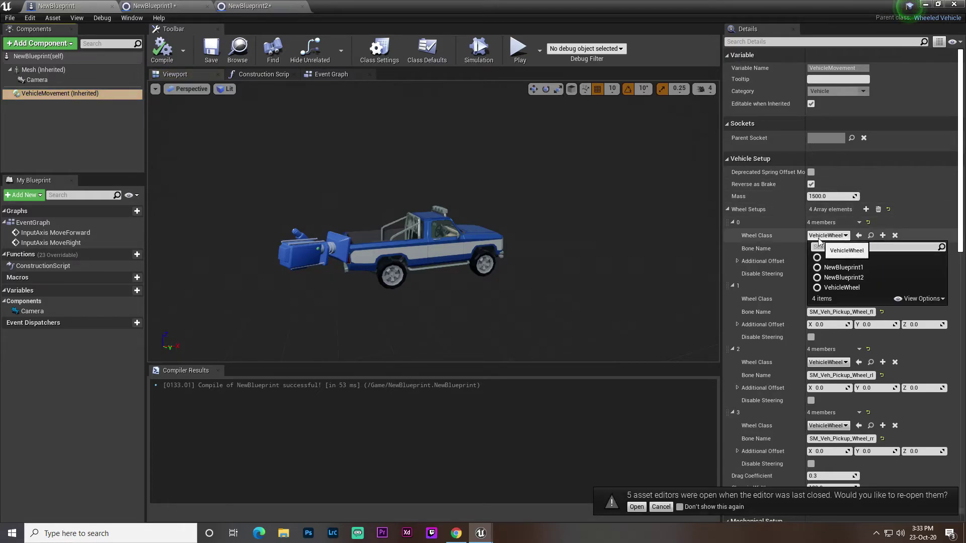
{"action": "left_click", "coordinate": [843, 267]}
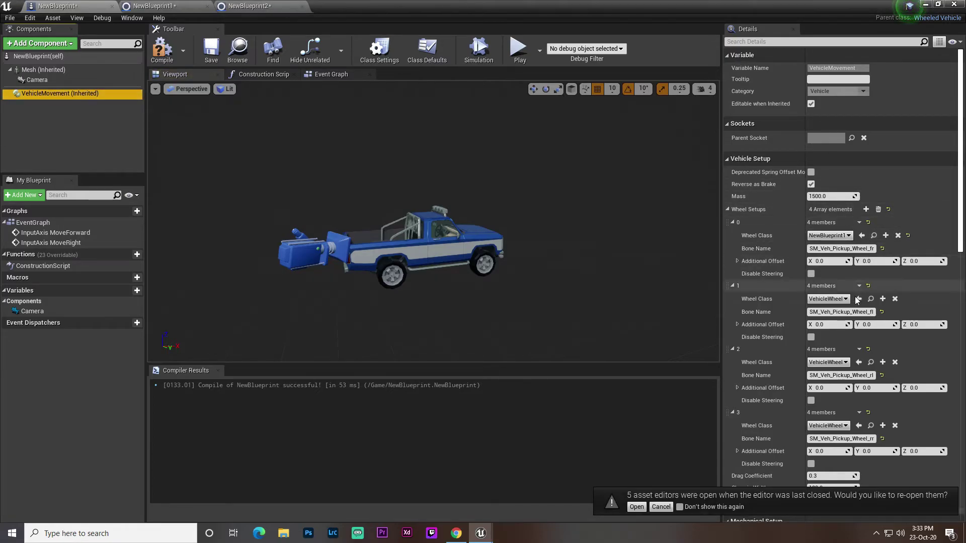
{"action": "left_click", "coordinate": [829, 299]}
{"action": "left_click", "coordinate": [843, 331]}
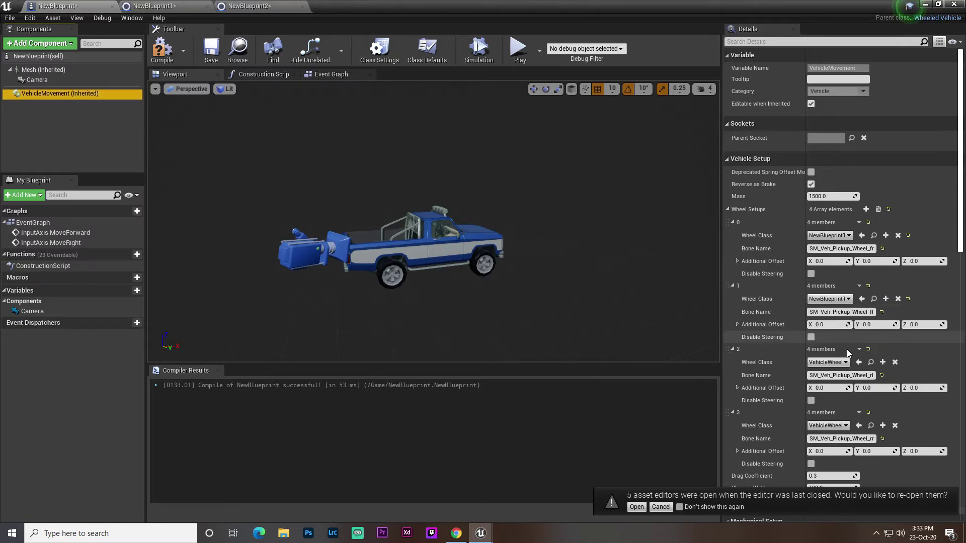
Set the Wheel Class of rear wheel setups 2 and 3 to NewBlueprint2 and compile the truck blueprint
{"action": "scroll", "coordinate": [839, 312], "scroll_direction": "down", "scroll_amount": 2}
{"action": "left_click", "coordinate": [835, 297]}
{"action": "left_click", "coordinate": [843, 338]}
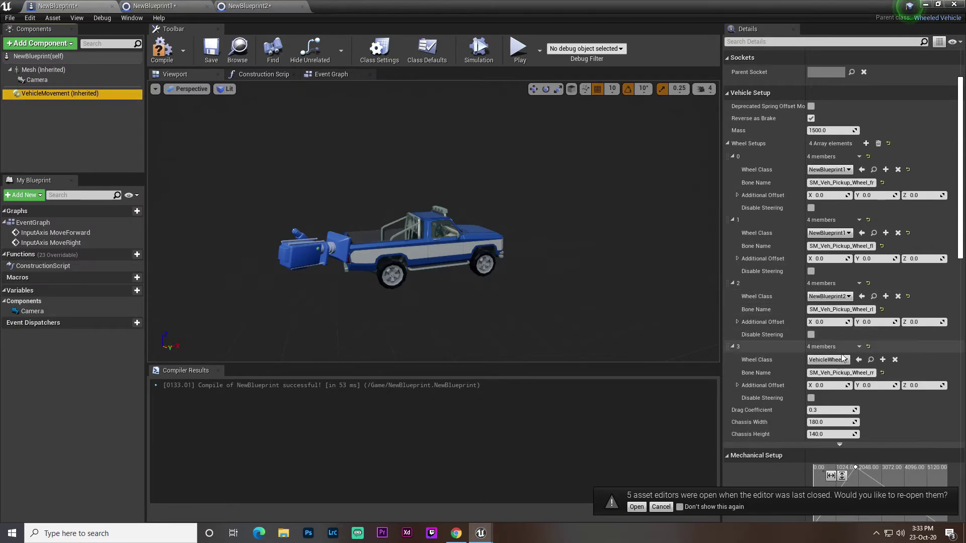
{"action": "left_click", "coordinate": [838, 360]}
{"action": "left_click", "coordinate": [843, 402]}
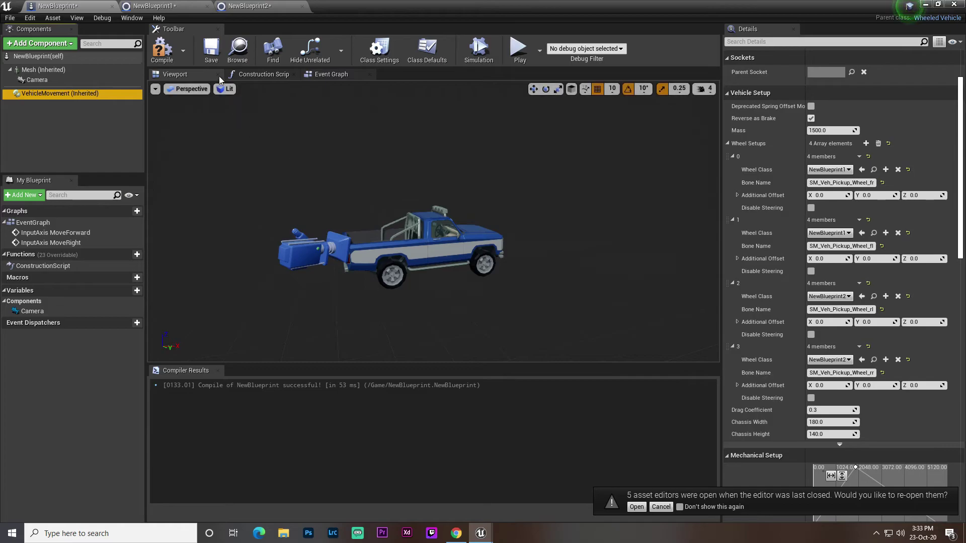
{"action": "left_click", "coordinate": [166, 58]}
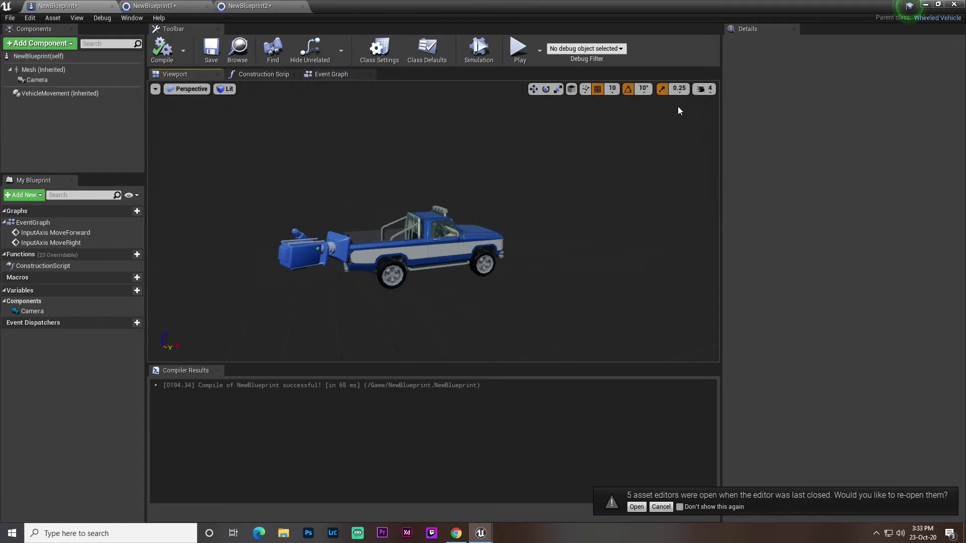
Set the truck mesh's Anim Class to myanimation, compile and save the blueprint, and close its editor
{"action": "left_click", "coordinate": [405, 245]}
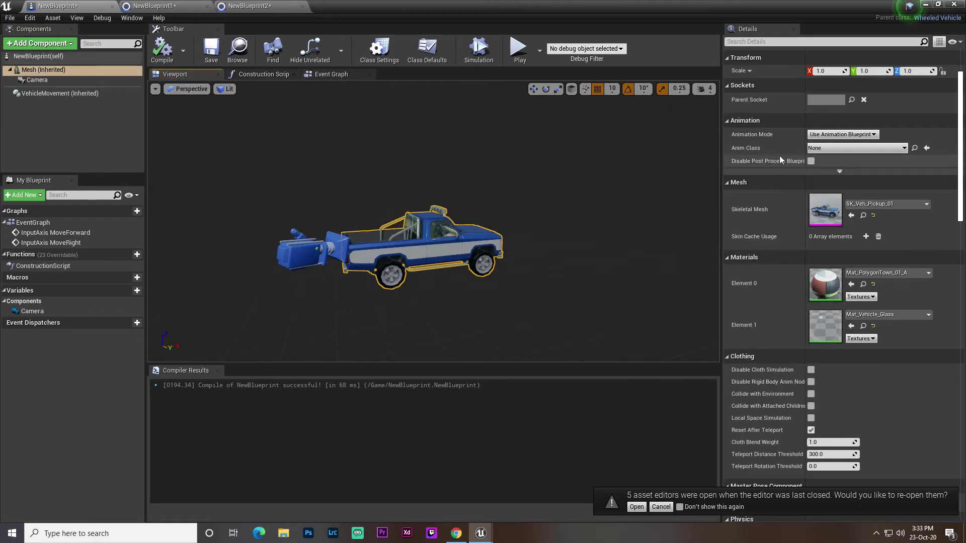
{"action": "left_click", "coordinate": [824, 149]}
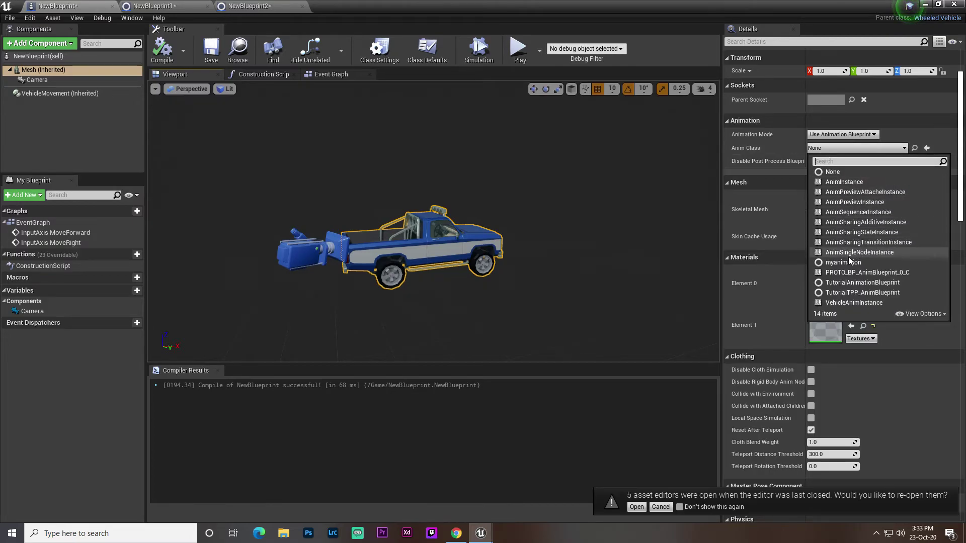
{"action": "left_click", "coordinate": [845, 262]}
{"action": "left_click", "coordinate": [165, 58]}
{"action": "left_click", "coordinate": [210, 53]}
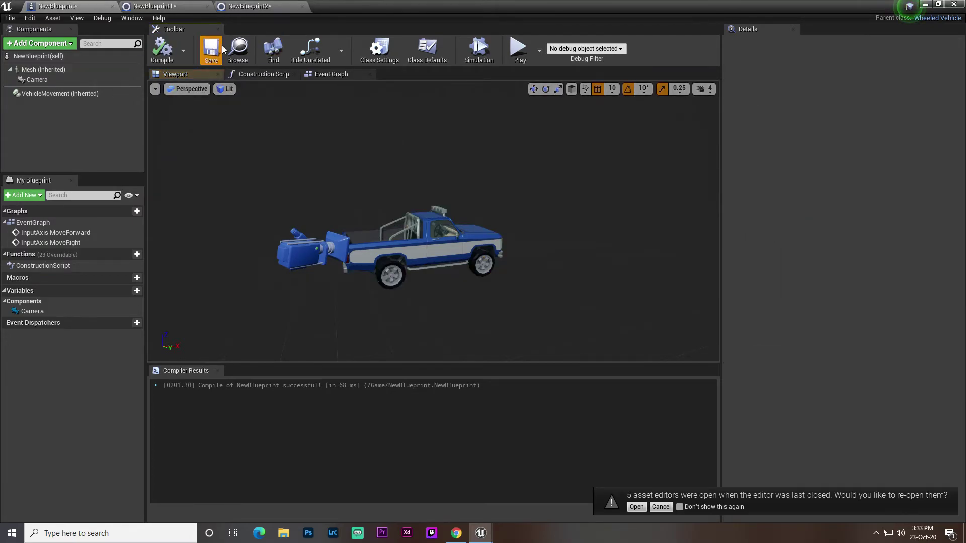
{"action": "left_click", "coordinate": [953, 4]}
Play the level full screen to check the truck's wheels, and return to the normal level editor
{"action": "left_click", "coordinate": [577, 62]}
{"action": "left_click", "coordinate": [576, 62]}
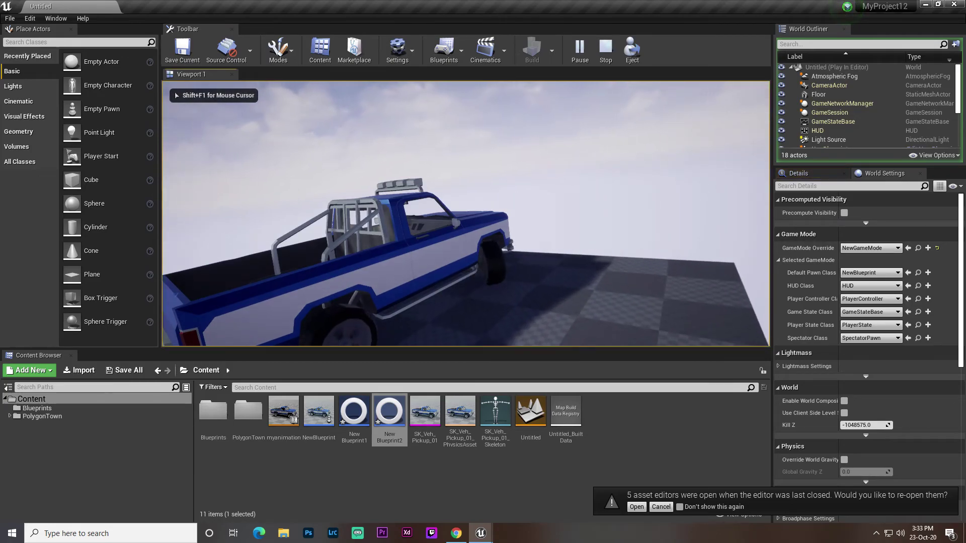
{"action": "key", "text": "shift+F1"}
{"action": "key", "text": "F11"}
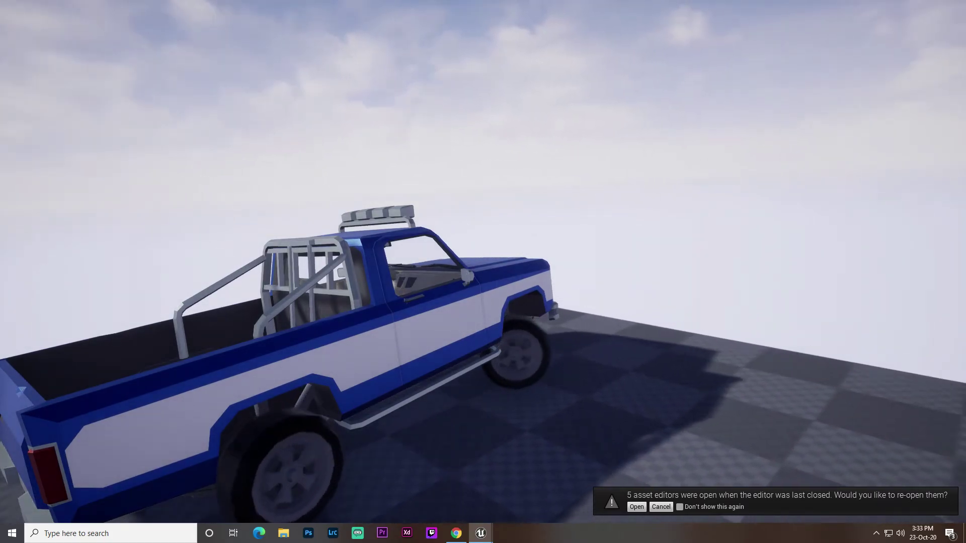
{"action": "key", "text": "Escape"}
{"action": "key", "text": "F11"}
Delete the Floor mesh from the level
{"action": "key", "text": "s"}
{"action": "right_click_drag", "start_coordinate": [530, 220], "coordinate": [460, 209]}
{"action": "left_click", "coordinate": [459, 209]}
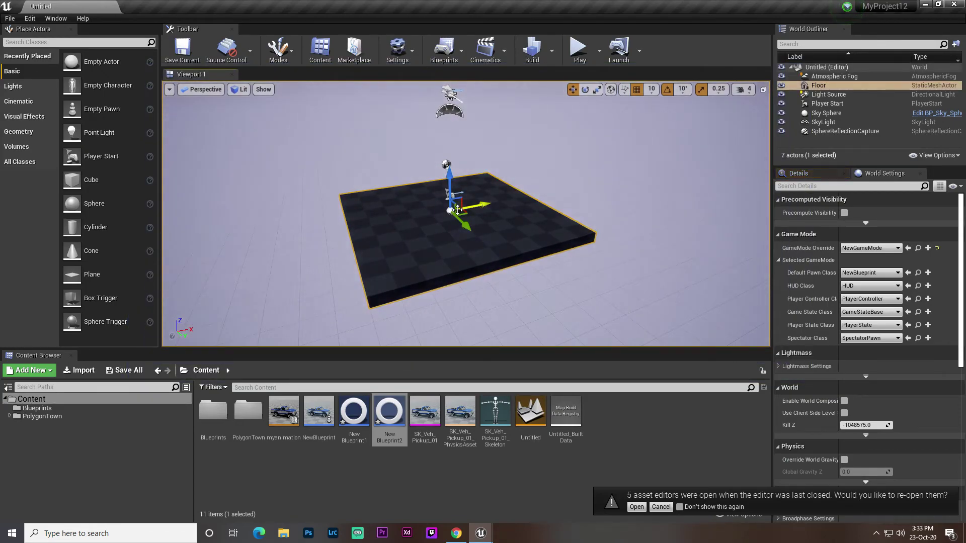
{"action": "key", "text": "Delete"}
Activate Landscape editing mode, adjust the placement of the new terrain and create the landscape beneath the player start
{"action": "left_click", "coordinate": [278, 50]}
{"action": "left_click", "coordinate": [298, 94]}
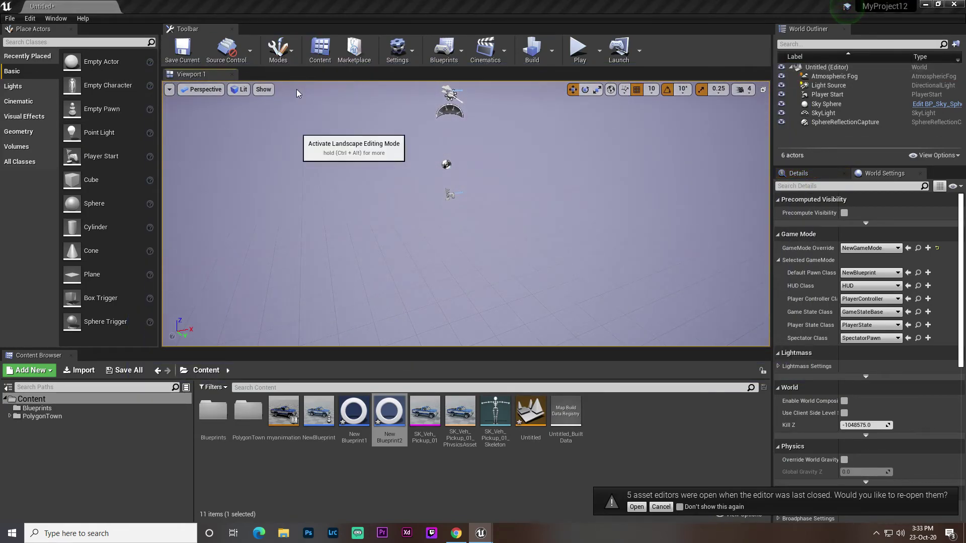
{"action": "right_click_drag", "start_coordinate": [497, 206], "coordinate": [533, 203]}
{"action": "left_click_drag", "start_coordinate": [359, 188], "coordinate": [360, 221]}
{"action": "left_click", "coordinate": [136, 328]}
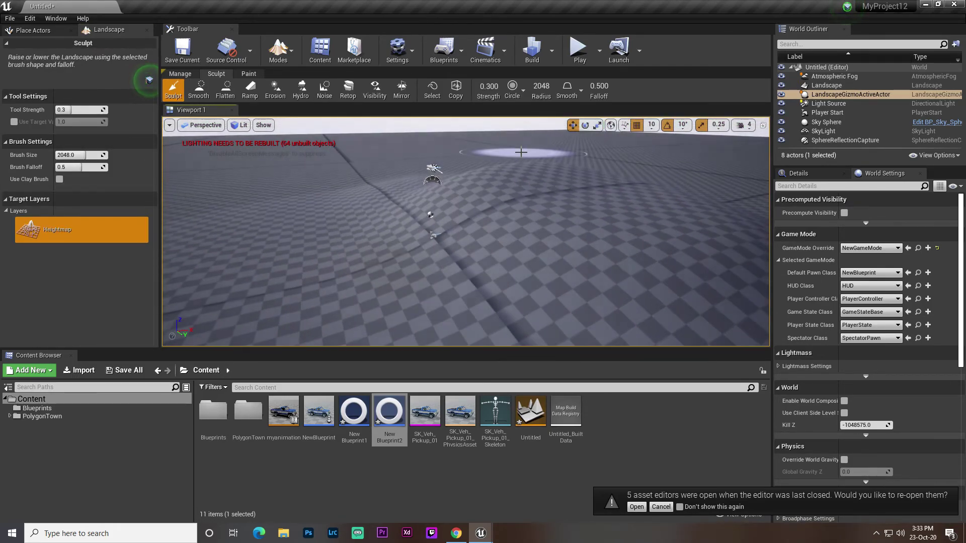
Undo the last sculpting stroke on the landscape
{"action": "key", "text": "ctrl+z"}
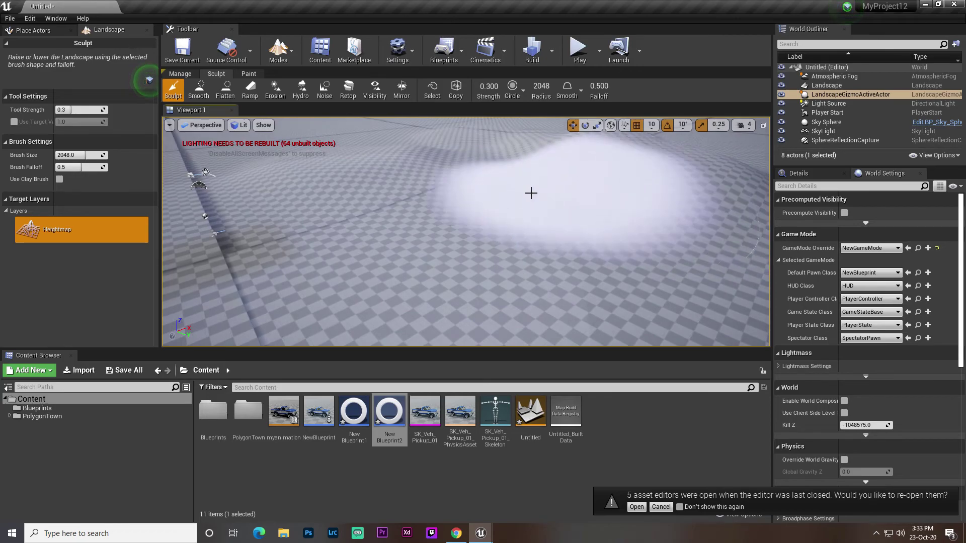
Play the level full screen, test-drive the pickup forward and through left turns over the sculpted hills, and return to the editor
{"action": "left_click", "coordinate": [579, 48]}
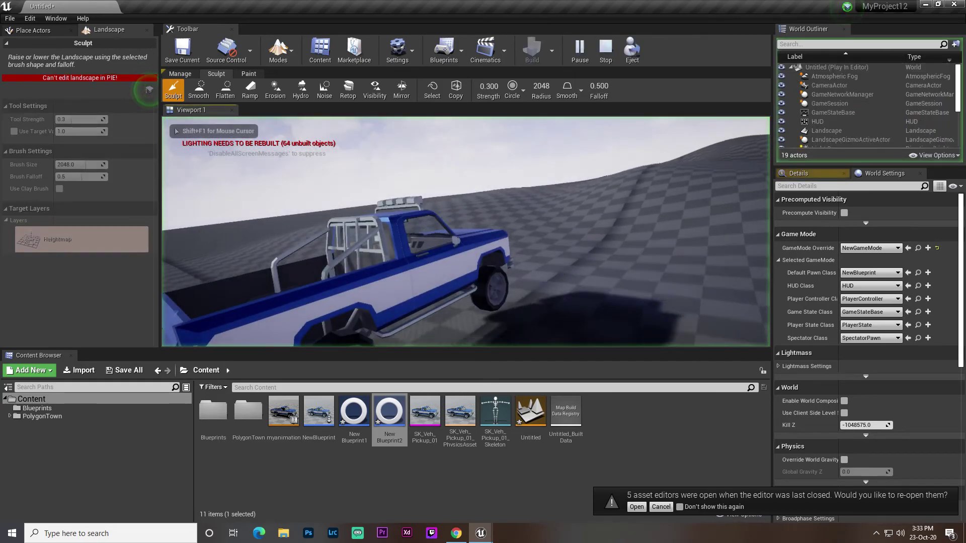
{"action": "key", "text": "F11"}
{"action": "key", "text": "w"}
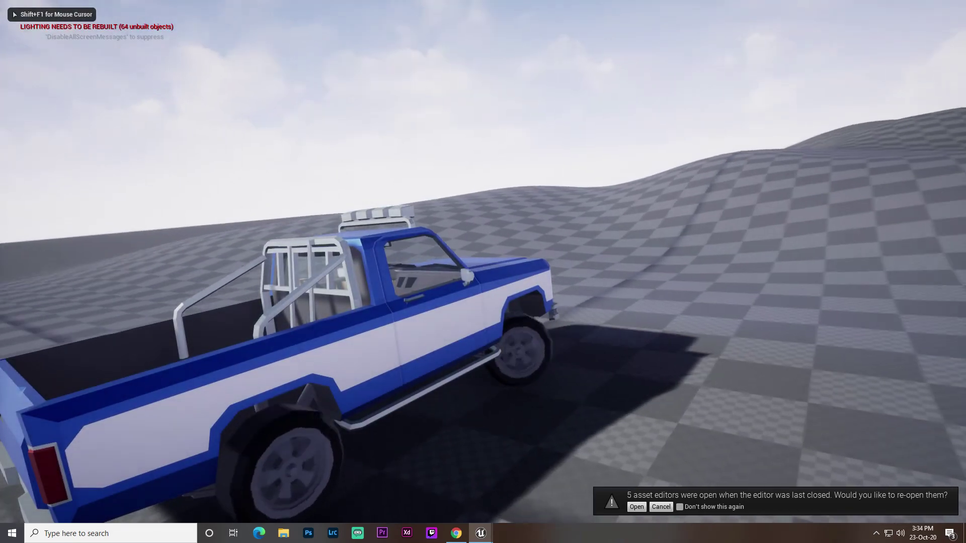
{"action": "key", "text": "a"}
{"action": "key", "text": "w"}
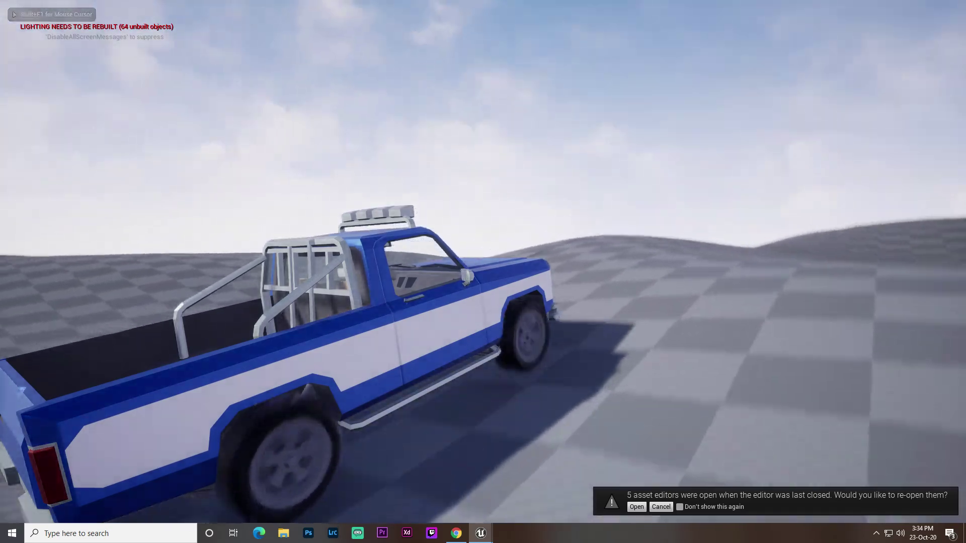
{"action": "key", "text": "w"}
{"action": "key", "text": "a"}
{"action": "key", "text": "a"}
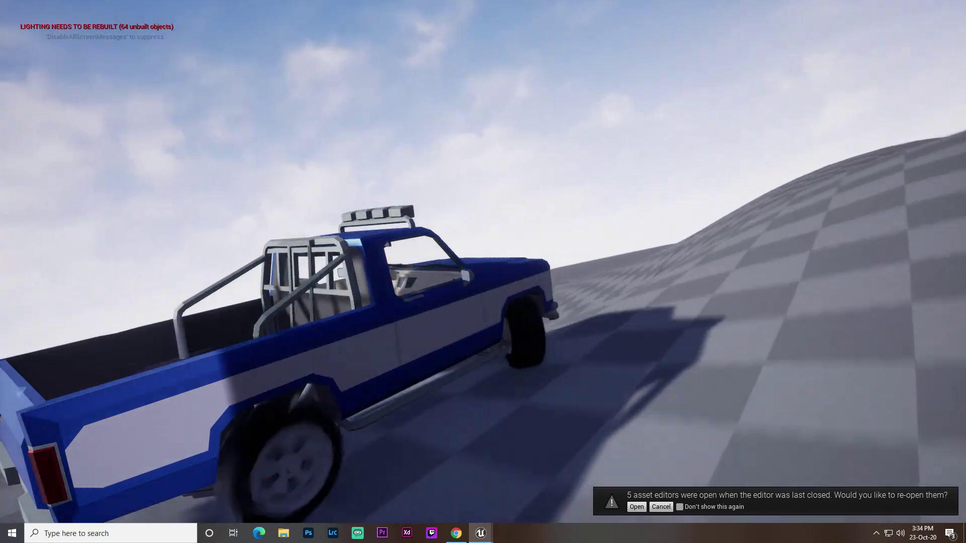
{"action": "key", "text": "w"}
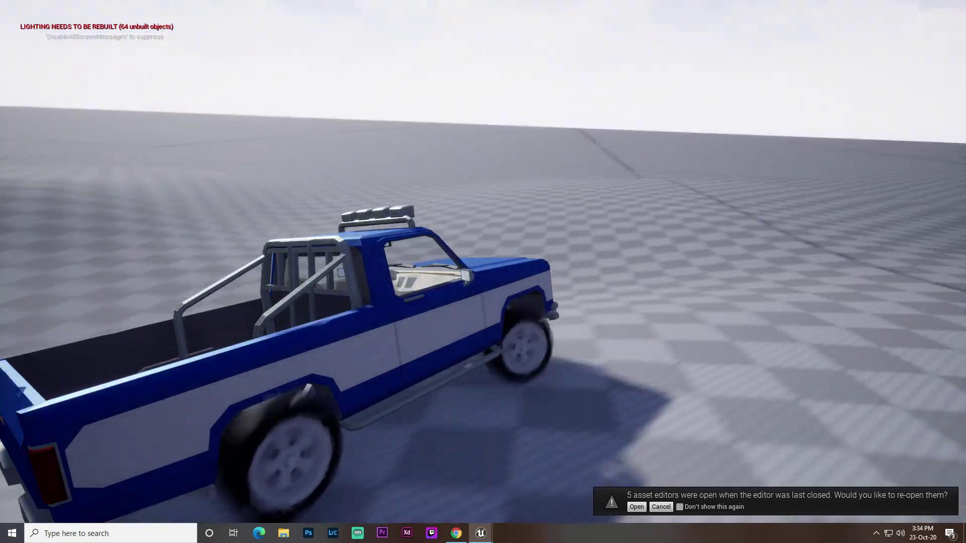
{"action": "key", "text": "a"}
{"action": "key", "text": "w"}
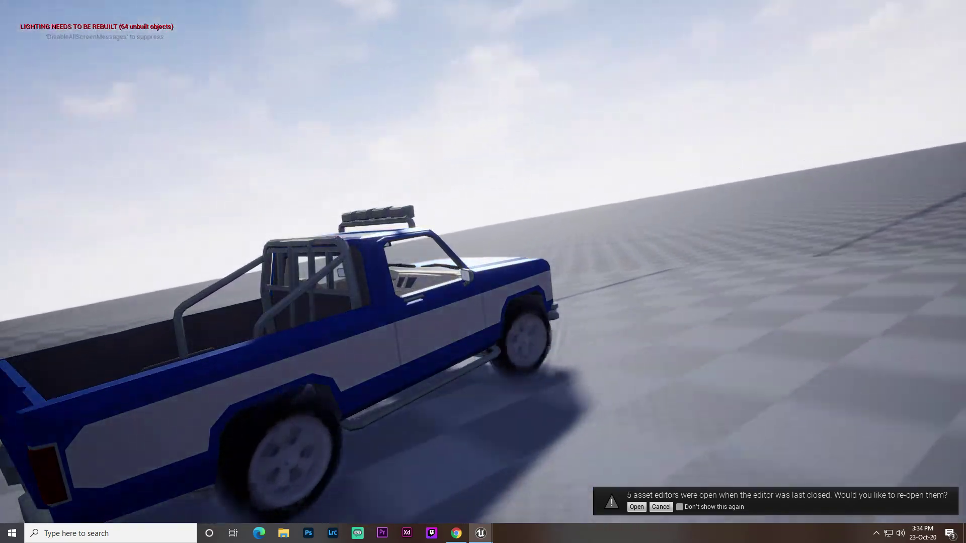
{"action": "key", "text": "a"}
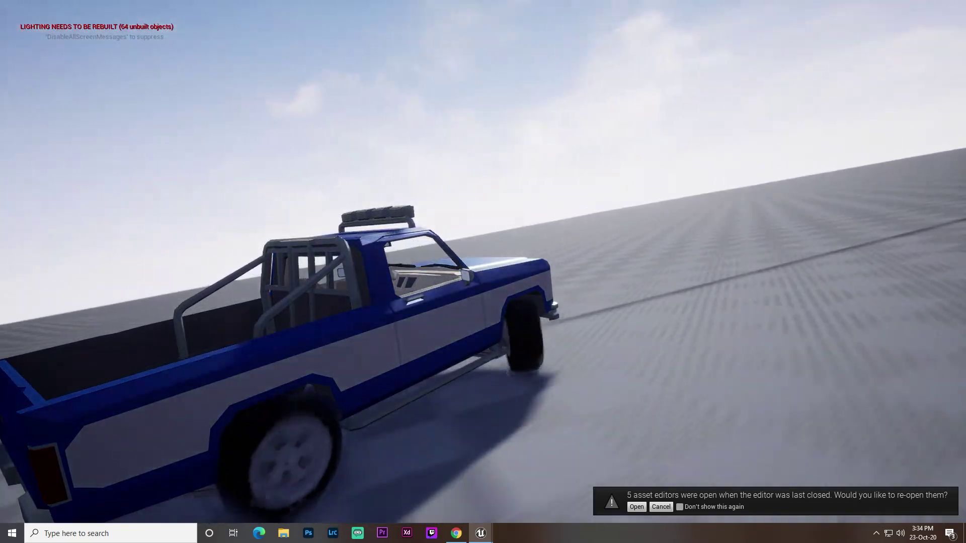
{"action": "key", "text": "w"}
{"action": "key", "text": "a"}
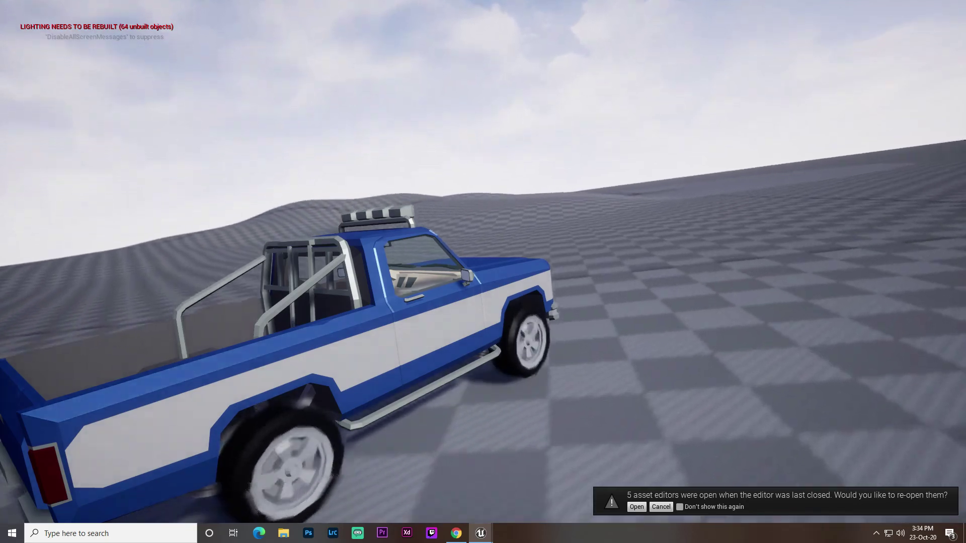
{"action": "key", "text": "w"}
{"action": "key", "text": "a"}
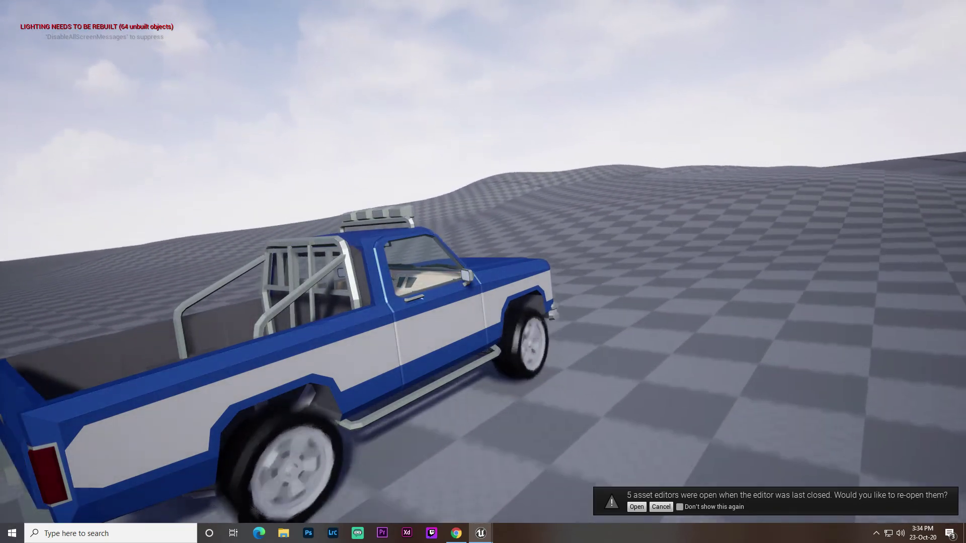
{"action": "key", "text": "w"}
{"action": "key", "text": "a"}
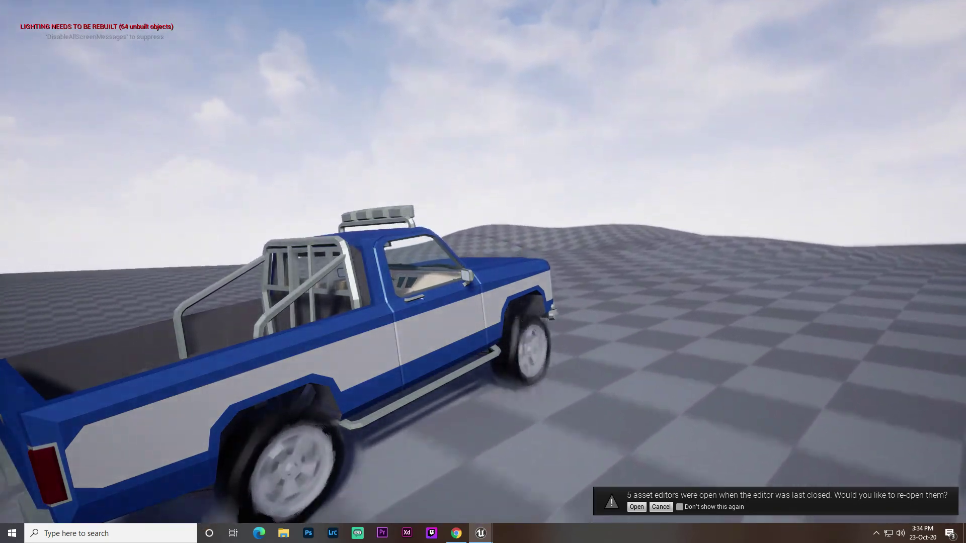
{"action": "key", "text": "w"}
{"action": "key", "text": "a"}
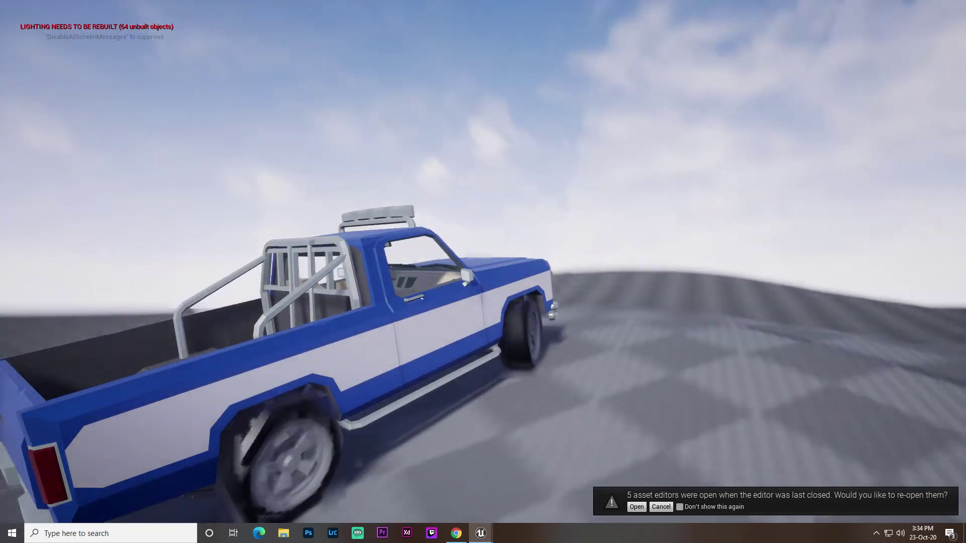
{"action": "key", "text": "w"}
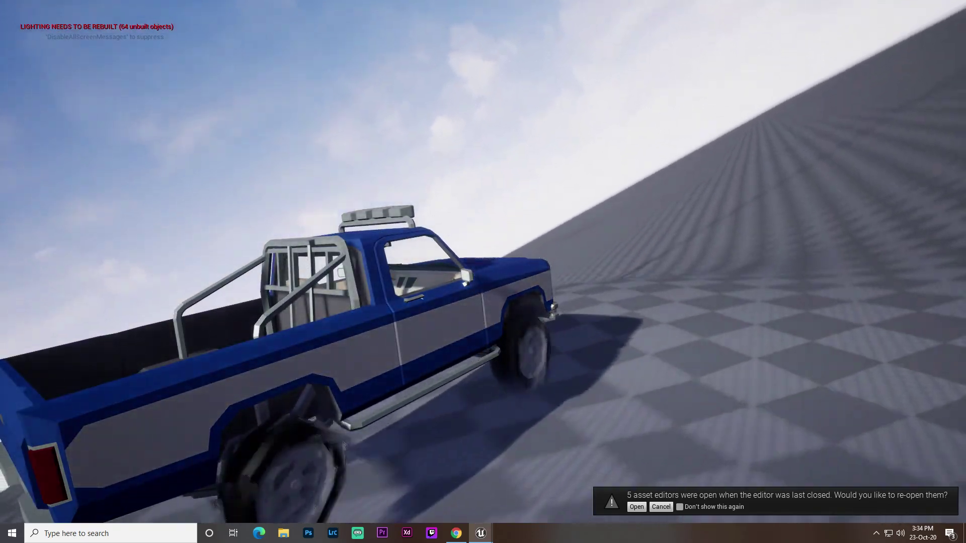
{"action": "key", "text": "w"}
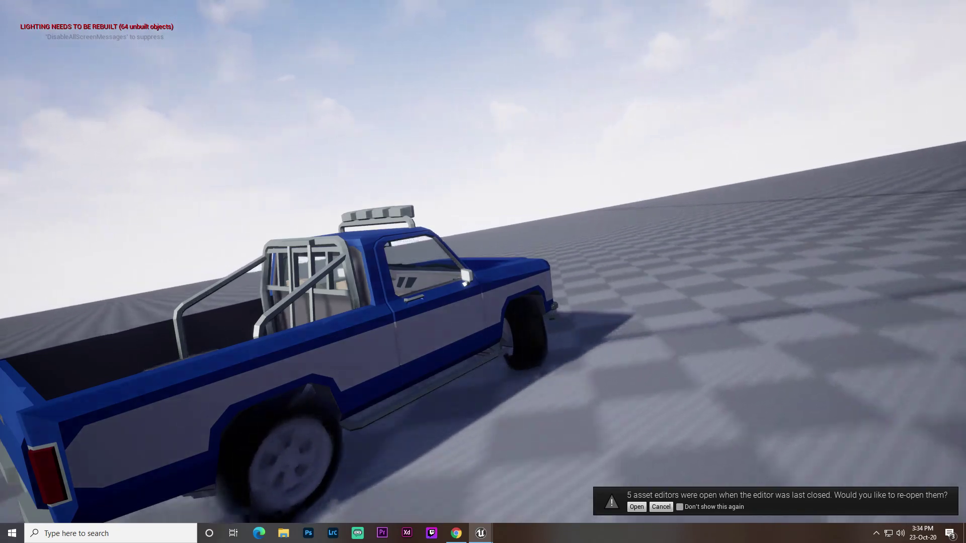
{"action": "key", "text": "w"}
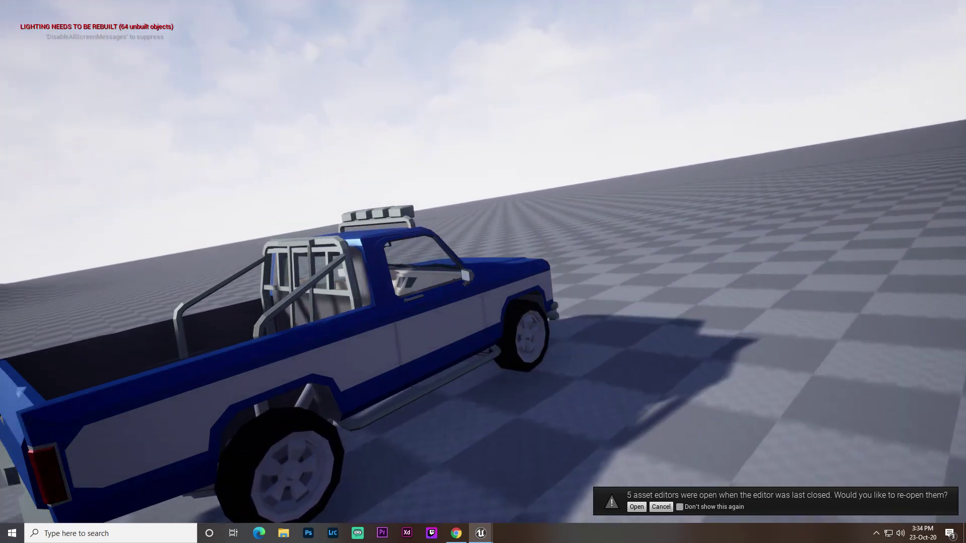
{"action": "key", "text": "F11"}
{"action": "key", "text": "Escape"}
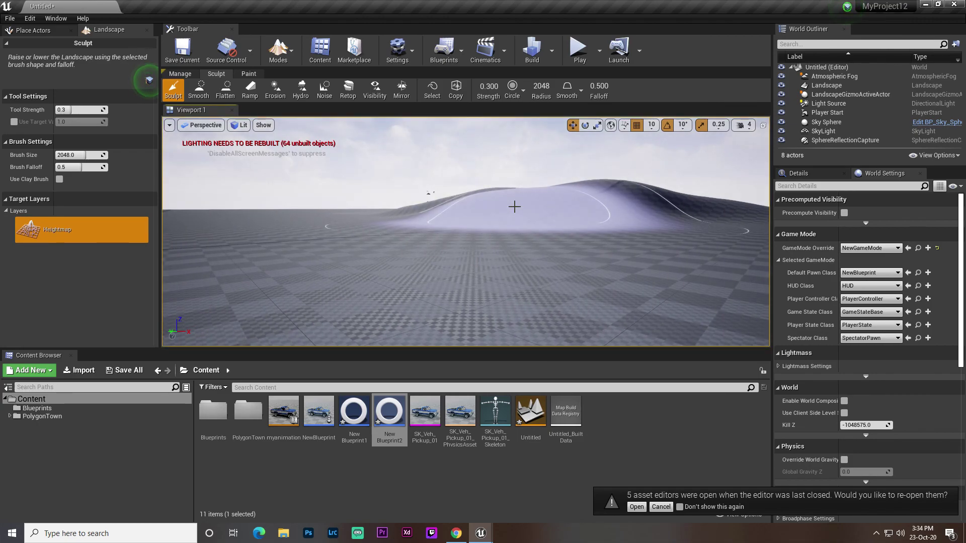
{"action": "key", "text": "alt+z"}
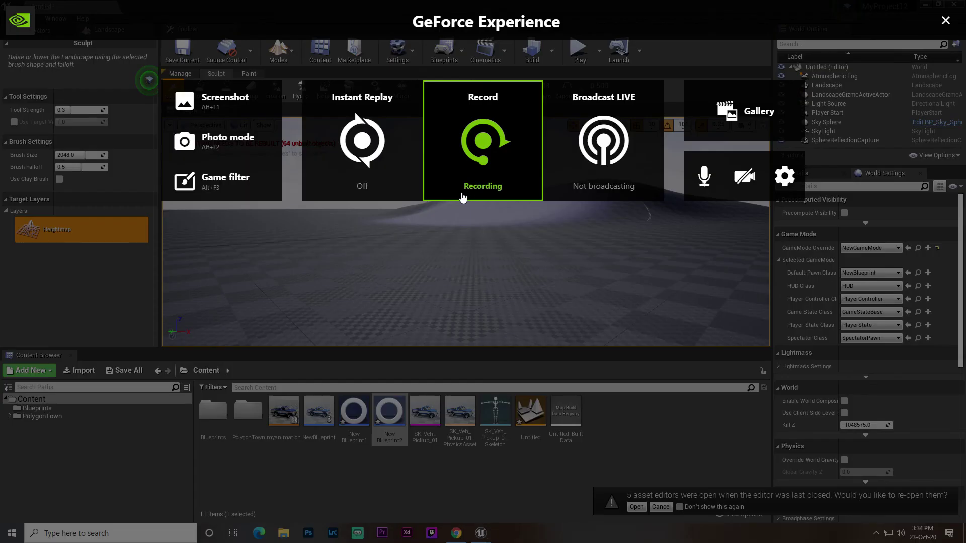
{"action": "left_click", "coordinate": [459, 211]}
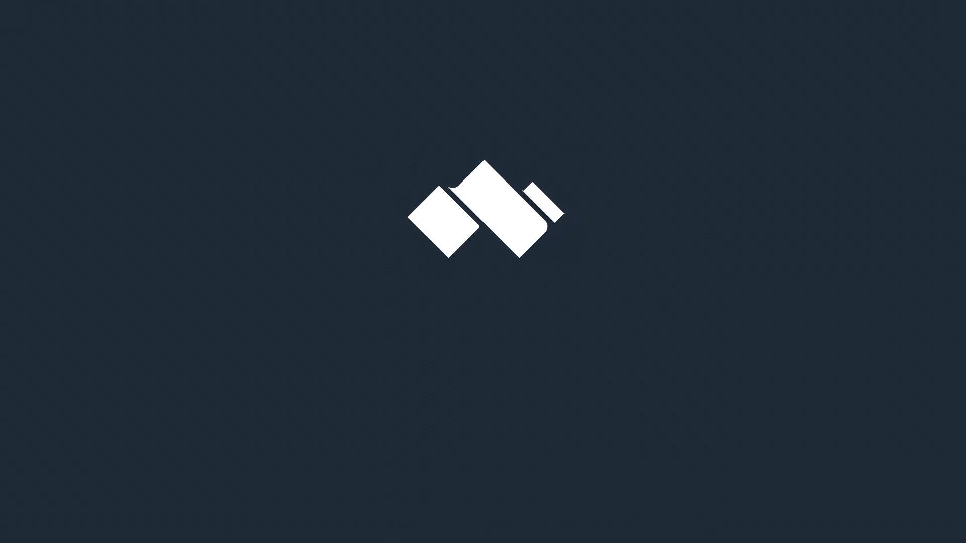